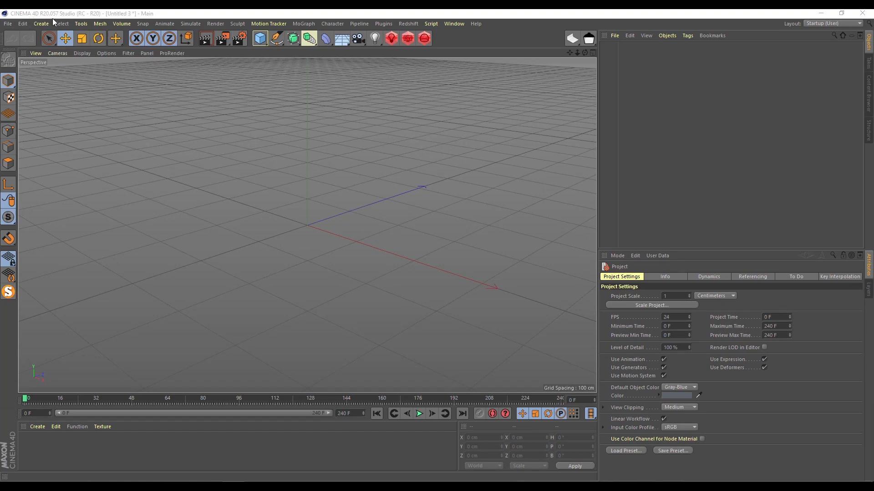
- Set the renderer to Redshift with 32 progressive rendering passes in the render settings
left_click(238, 42)
left_click(299, 57)
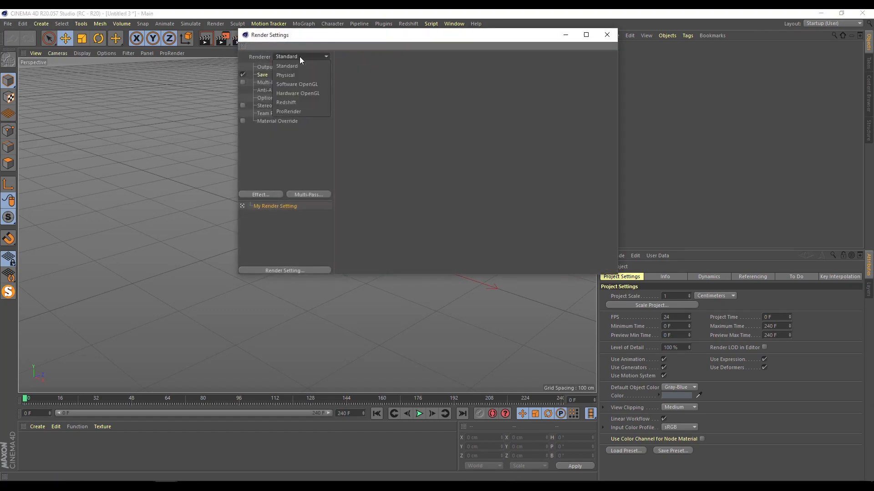
left_click(290, 103)
left_click_drag(425, 117, 289, 121)
type("32")
key("Return")
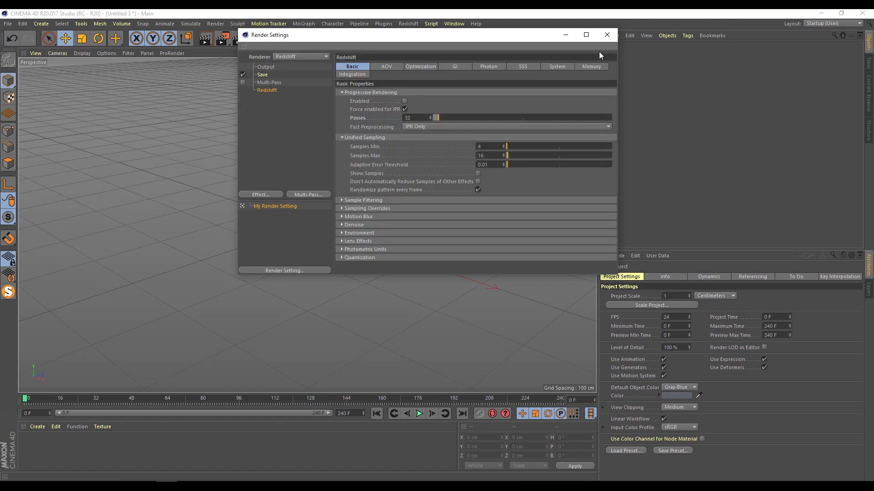
left_click(607, 35)
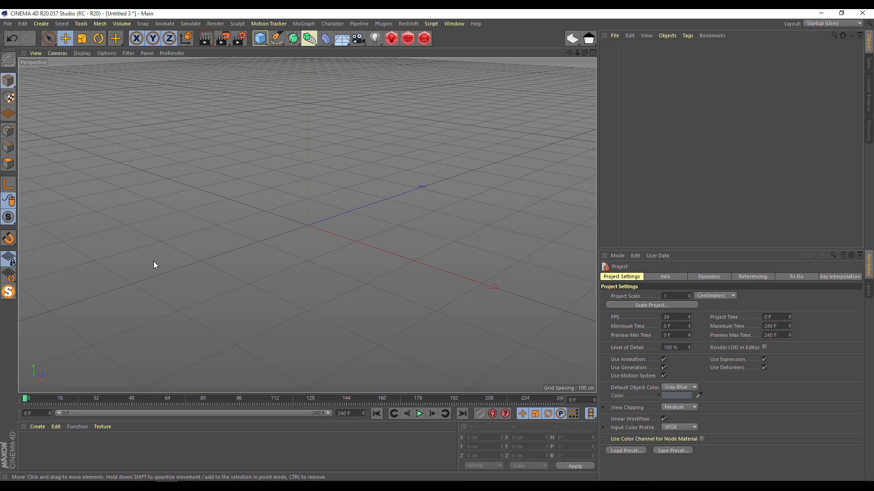
- Create a text spline and replace its text with the letter "q"
left_click(302, 42)
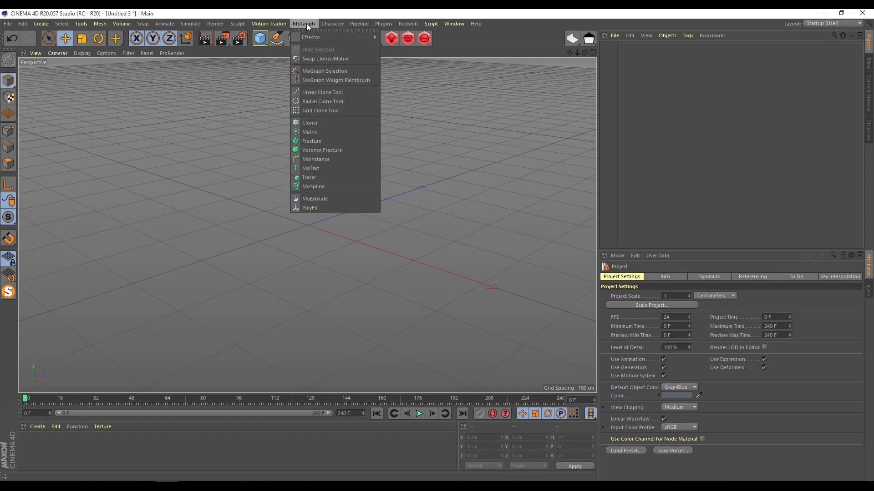
left_click(277, 40)
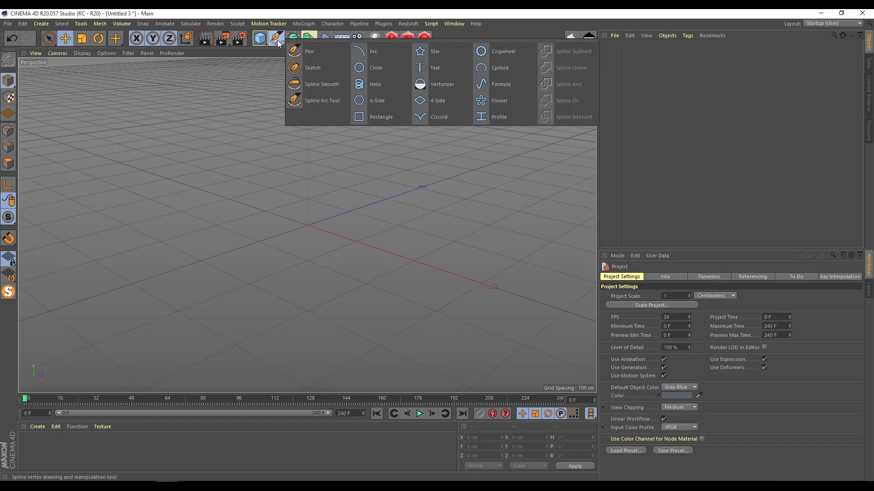
left_click(444, 68)
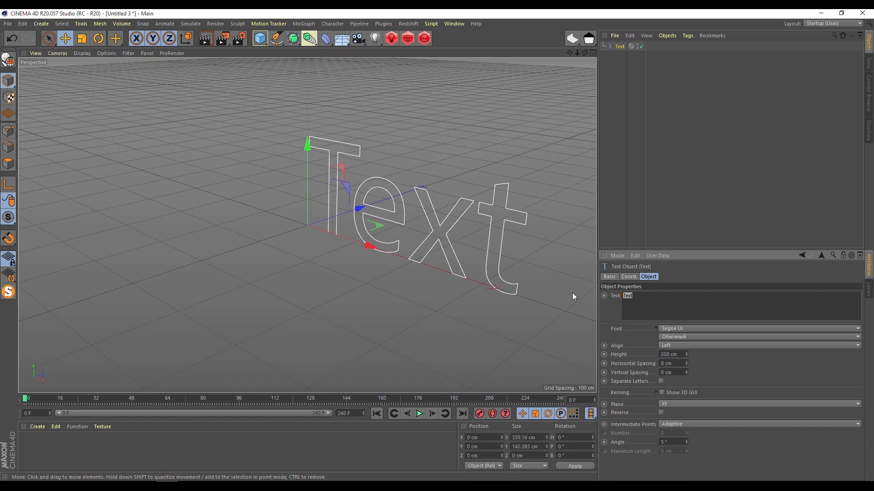
type("q")
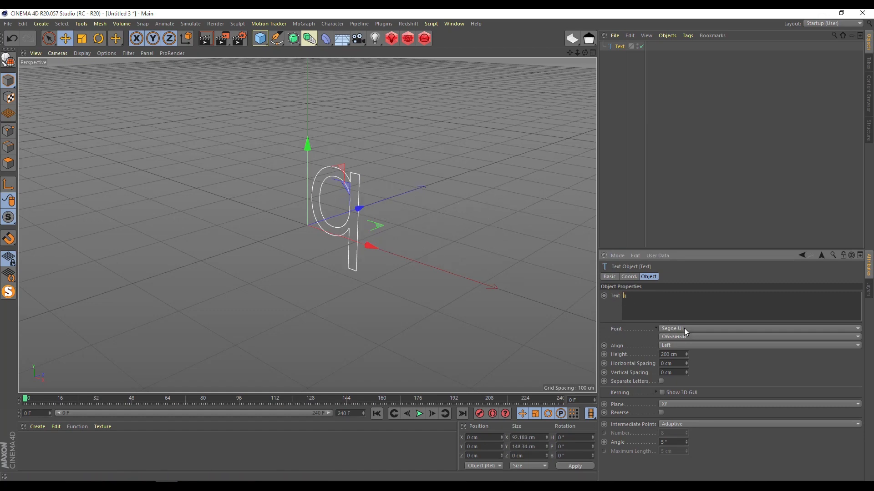
- Set the text spline's font to Matrix Code NFI
left_click(684, 329)
scroll(717, 286, "up", 10)
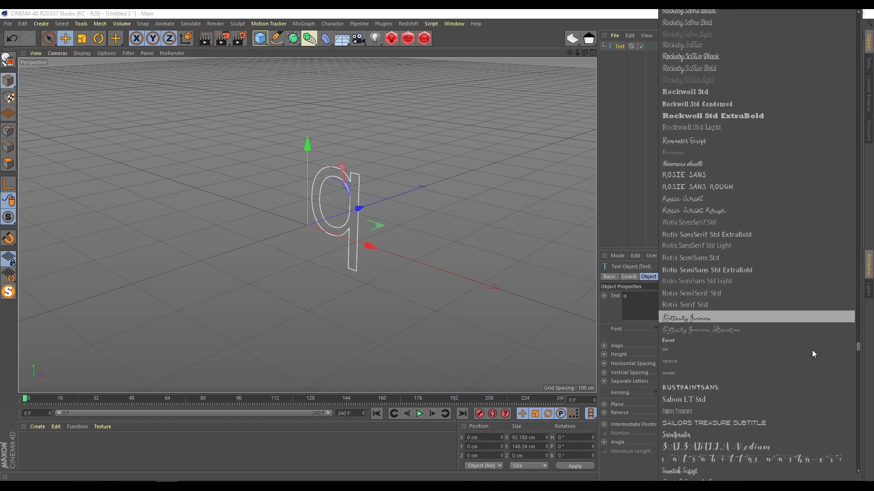
left_click_drag(858, 352, 860, 265)
scroll(767, 266, "up", 3)
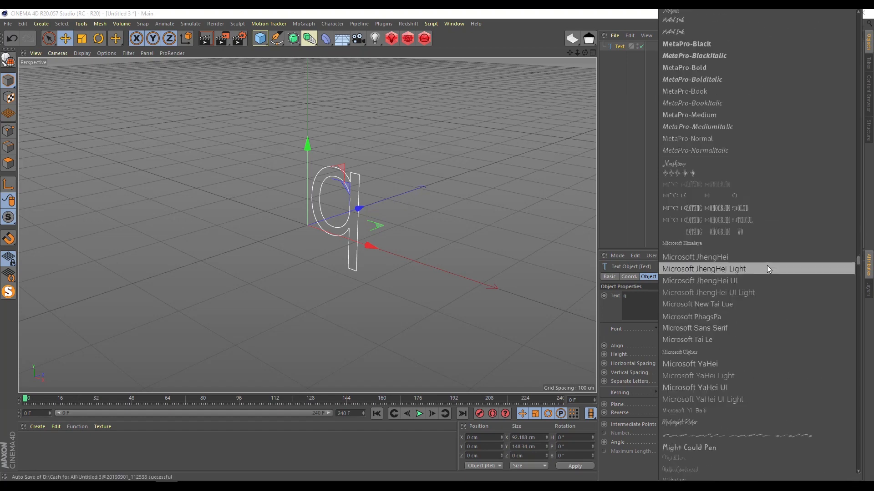
scroll(770, 282, "up", 5)
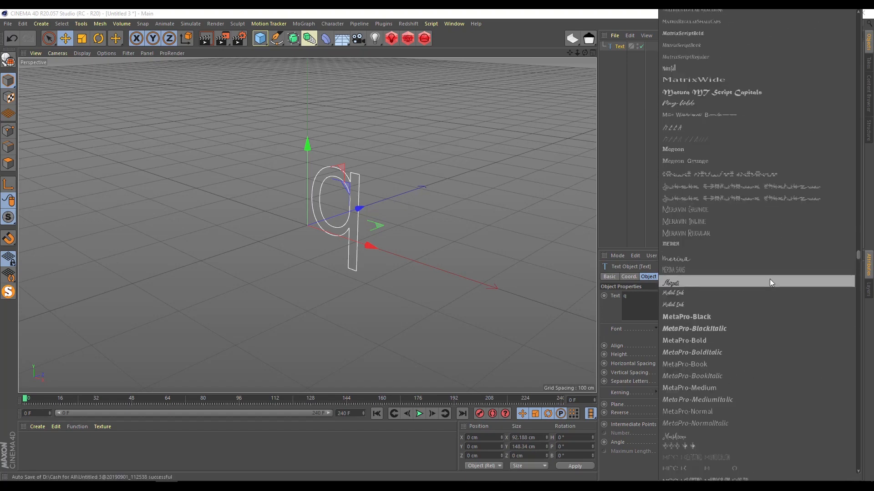
scroll(769, 282, "up", 1)
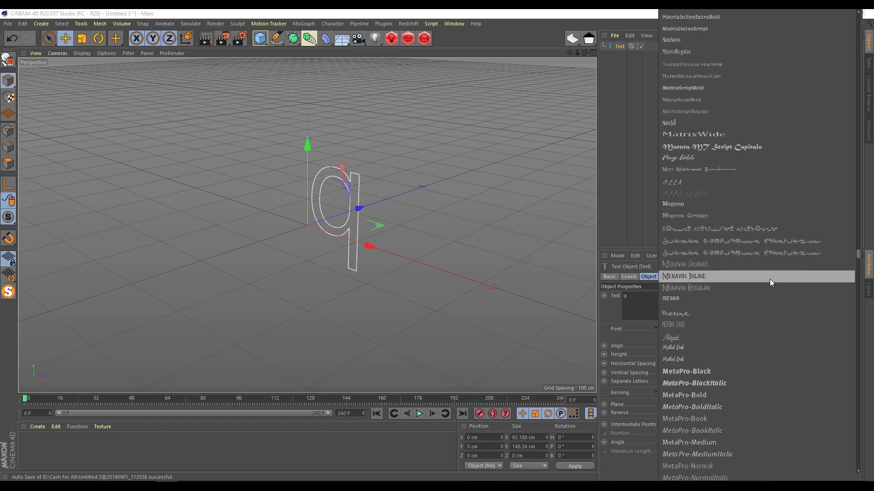
scroll(770, 282, "up", 1)
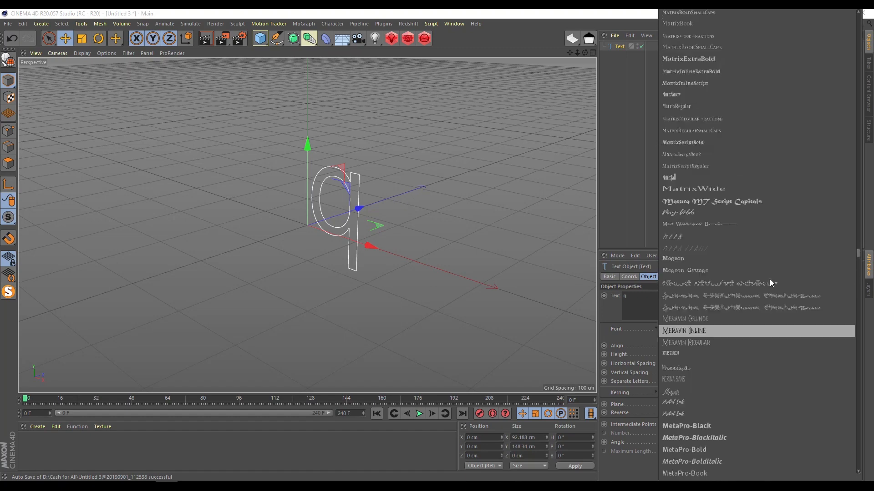
scroll(769, 282, "up", 1)
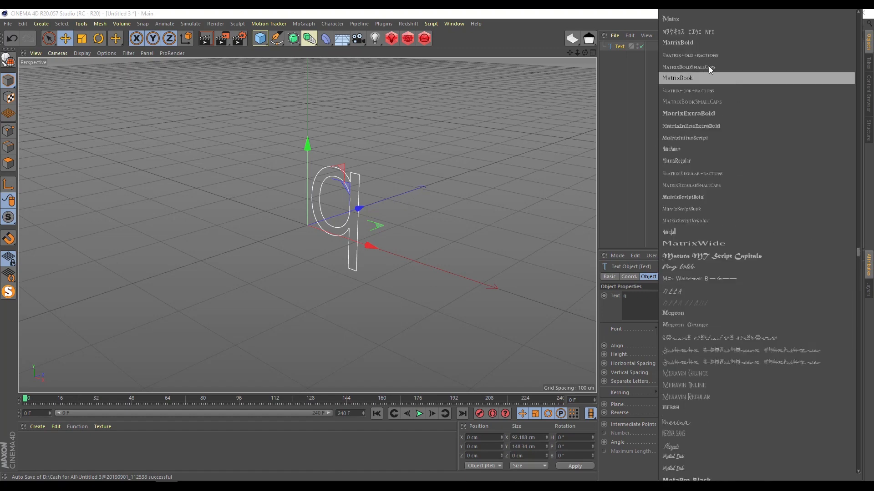
left_click(680, 31)
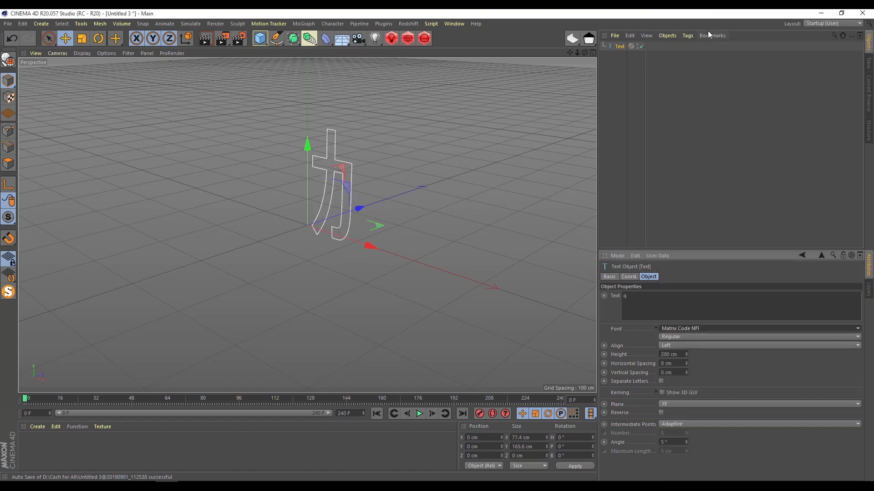
- Set the text spline's height to 100 cm and its alignment to Middle
left_click_drag(255, 235, 318, 236, "alt")
double_click(681, 355)
type("100")
key("Return")
scroll(328, 192, "up", 4)
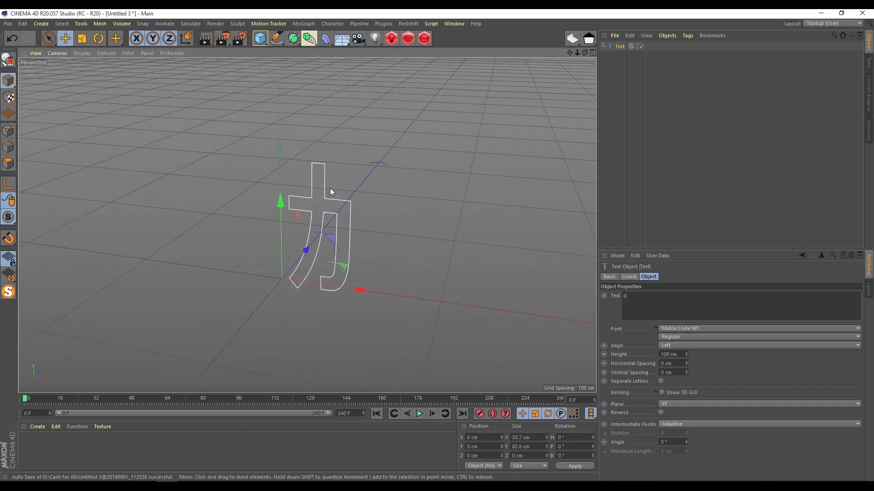
double_click(675, 353)
type("10")
key("Return")
double_click(672, 354)
type("100")
key("Return")
left_click(663, 346)
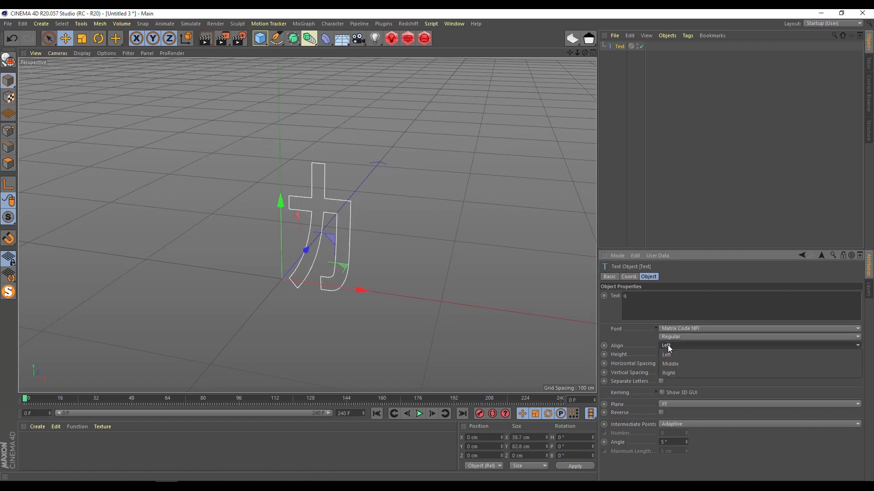
left_click(669, 354)
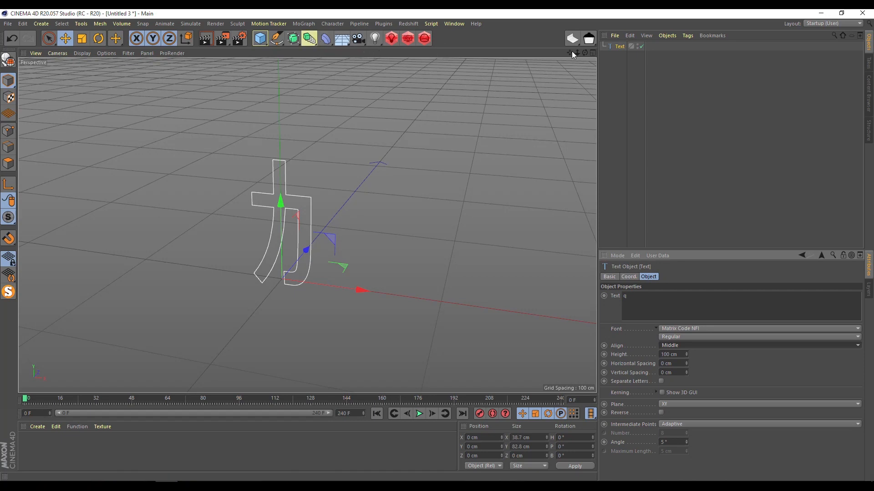
- Add an Extrude generator and make the text spline its child
left_click(308, 40)
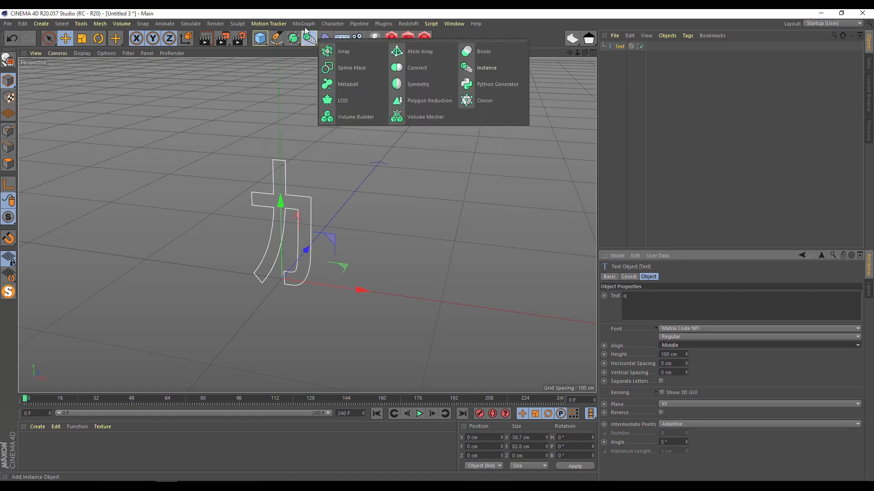
left_click(293, 38)
left_click(420, 51)
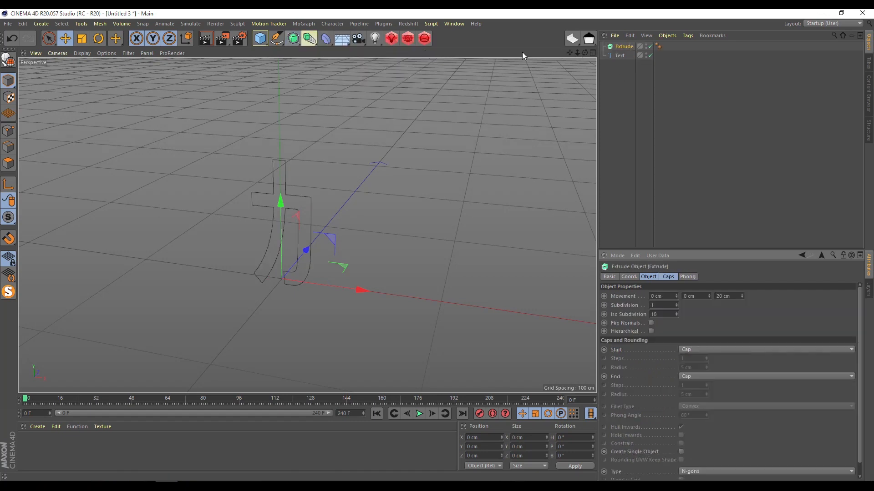
left_click_drag(620, 56, 627, 46)
left_click(626, 47)
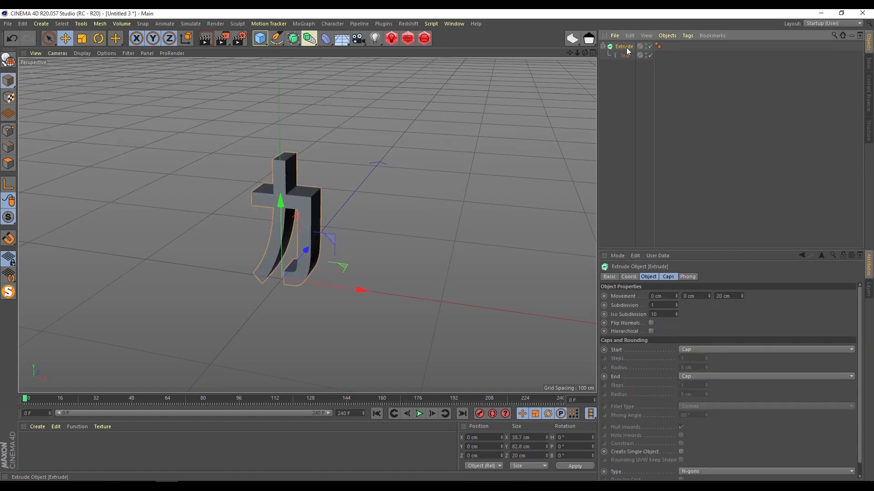
- Set the Extrude object's Z movement to 0 cm to make the character flat
left_click(725, 296)
type("0")
key("Return")
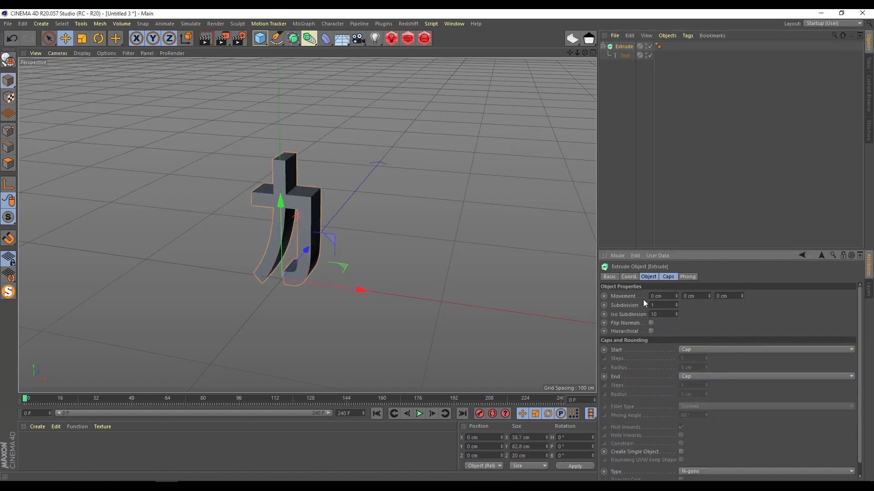
left_click_drag(167, 228, 229, 211, "alt")
- Add a MoGraph Cloner and make the Extrude object its child
left_click(603, 46)
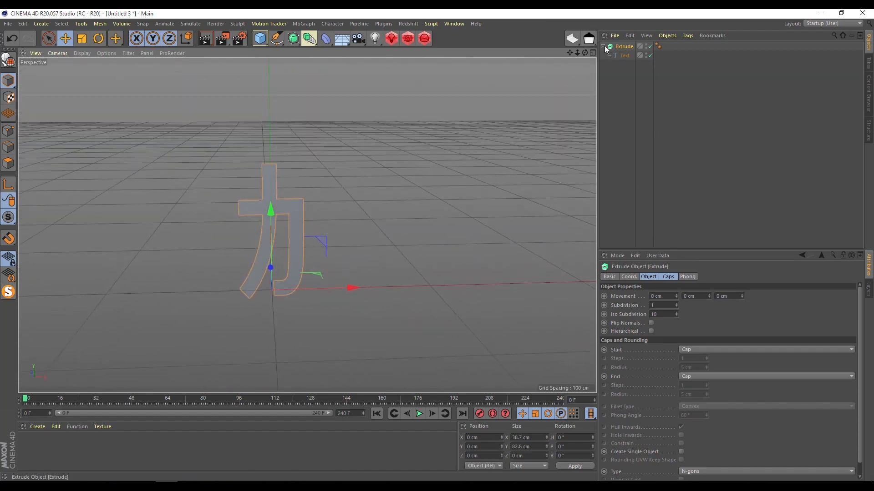
left_click(295, 23)
left_click(321, 121)
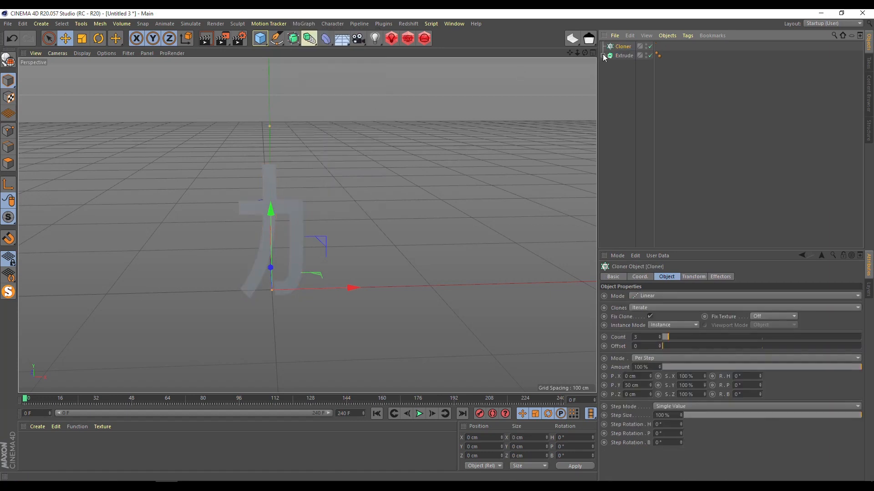
left_click_drag(626, 45, 626, 46)
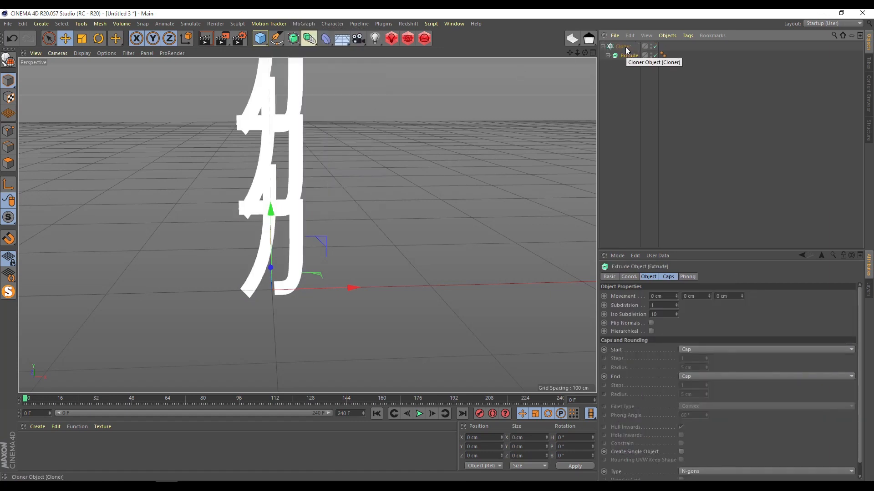
- Set the Cloner's mode to Grid Array
left_click(624, 46)
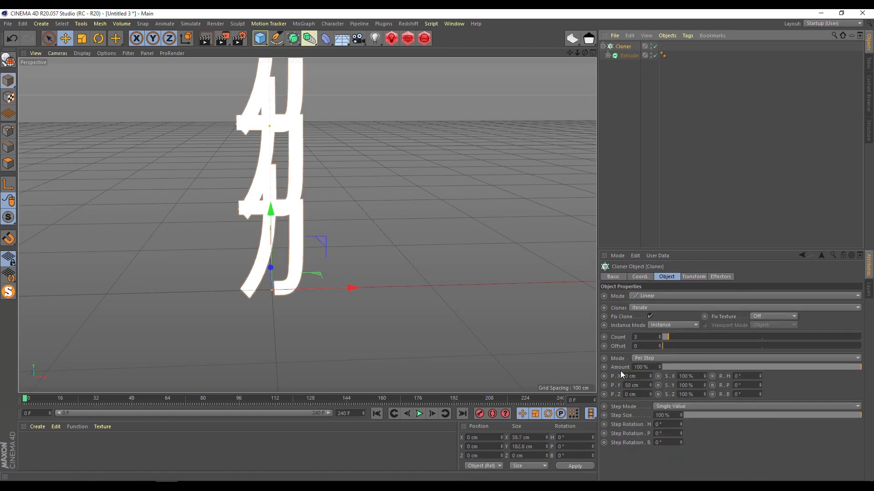
left_click(652, 296)
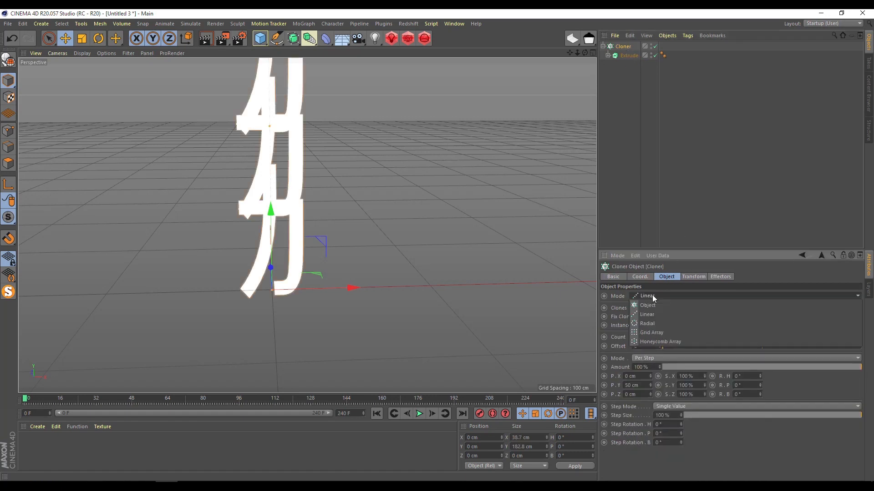
left_click(660, 332)
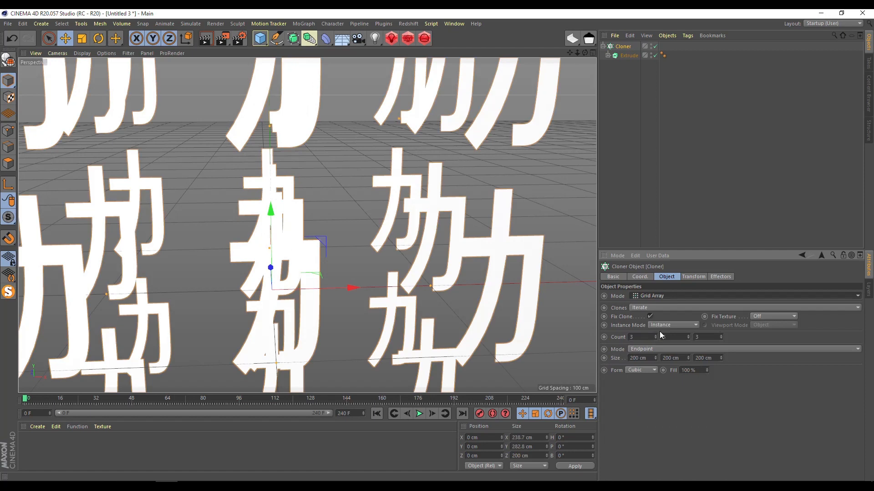
- Set the Cloner's Y and Z counts to 1, keeping 3 clones along X
scroll(440, 322, "down", 3)
scroll(441, 323, "down", 3)
left_click_drag(569, 53, 471, 7)
left_click_drag(669, 339, 612, 332)
type("1")
key("Return")
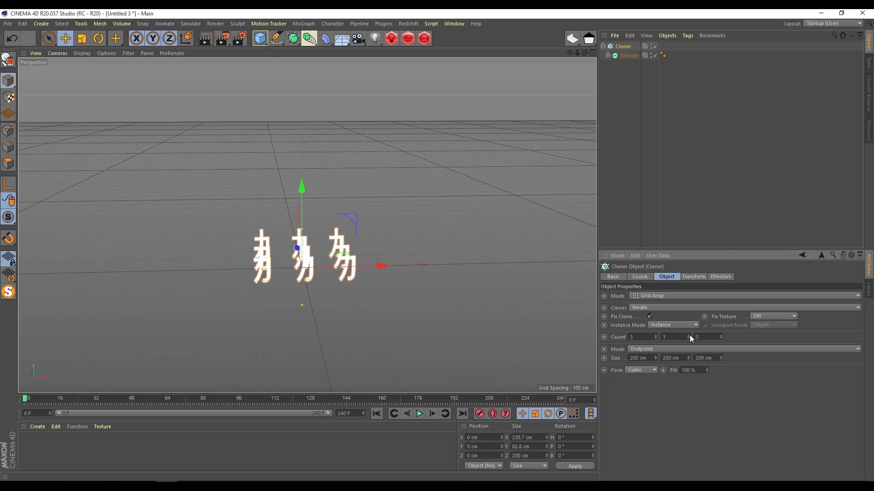
left_click(656, 340)
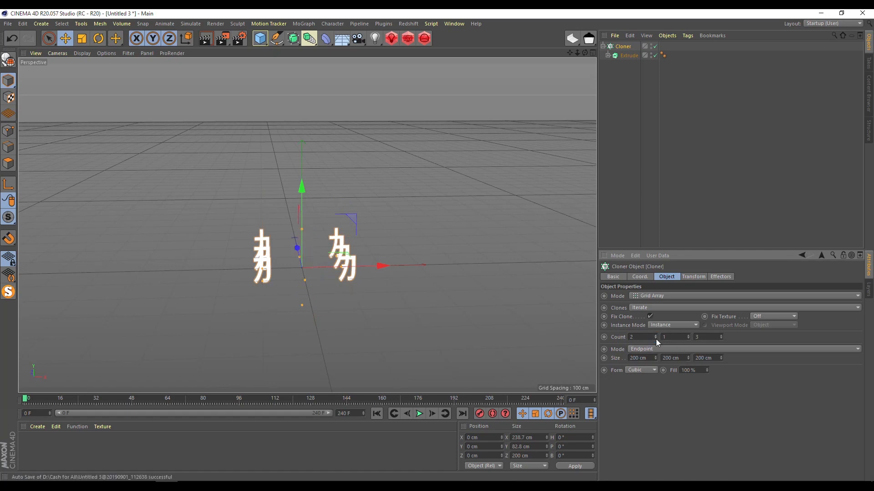
left_click(655, 335)
left_click(722, 338)
left_click(722, 338)
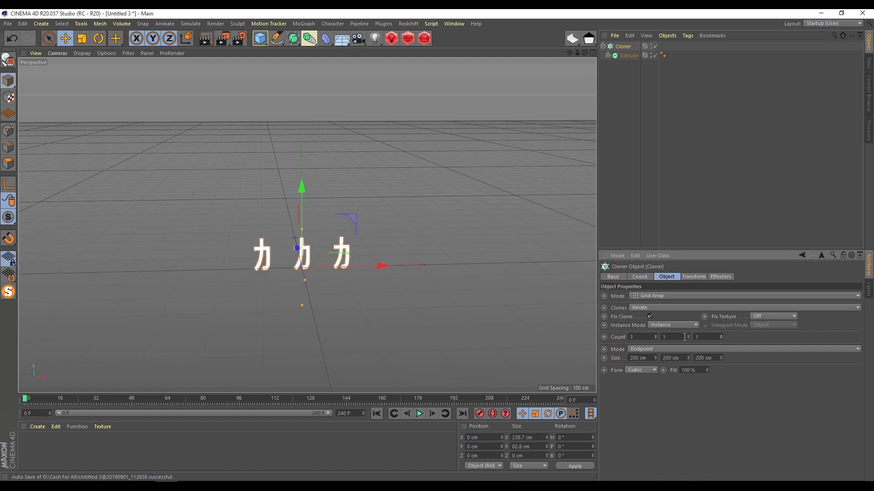
- Set the Cloner's X and Y counts to 60 each
type("60")
key("shift+Tab")
type("60")
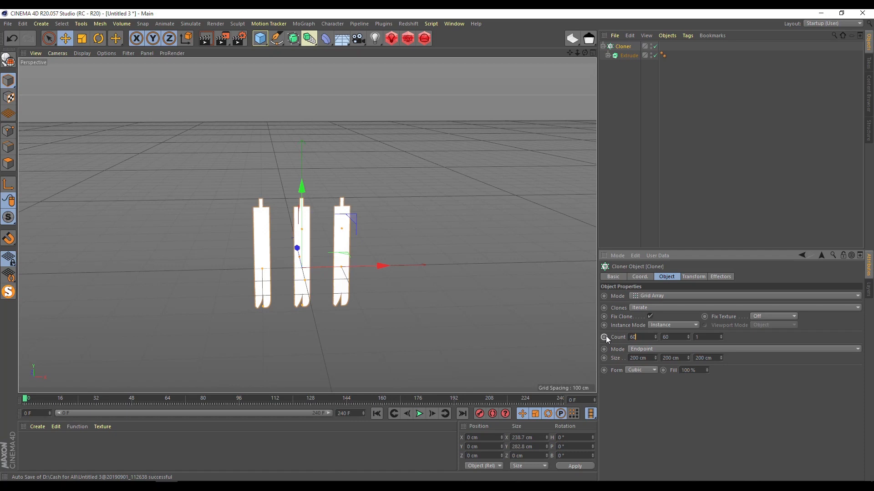
- Set the grid array's X and Y sizes to 5900 cm each
left_click_drag(647, 358, 593, 360)
type("5900")
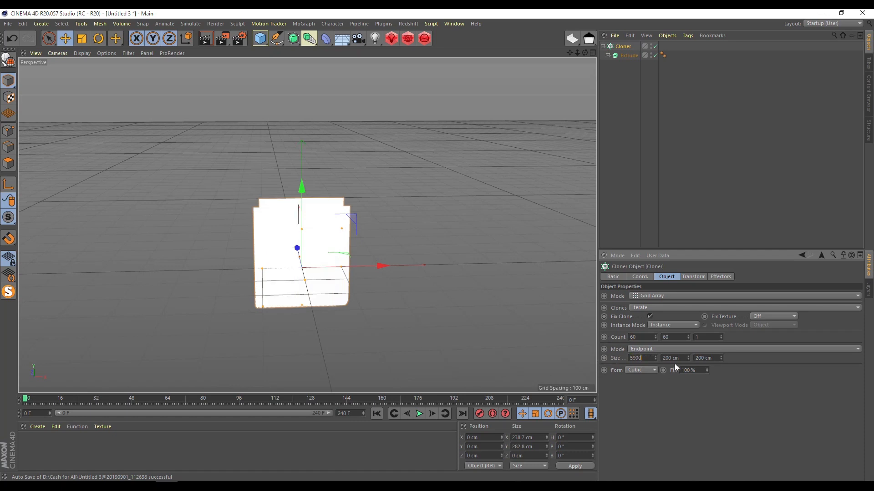
key("Tab")
type("5")
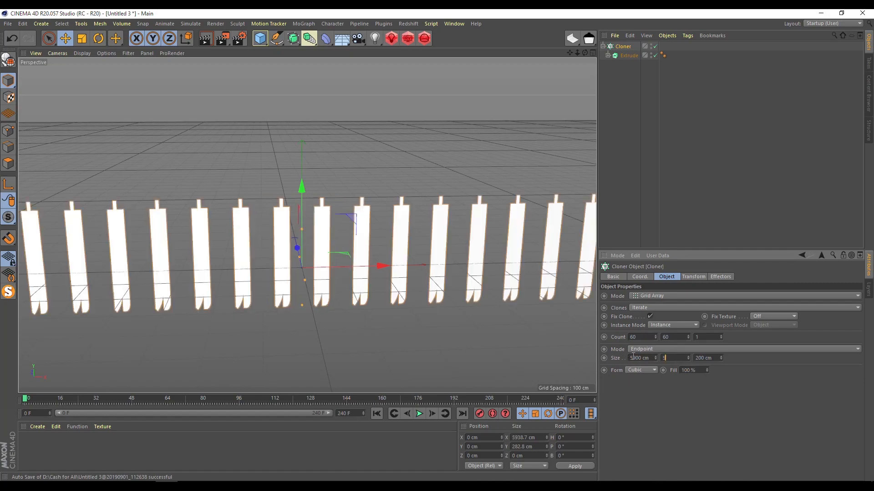
type("900")
key("Return")
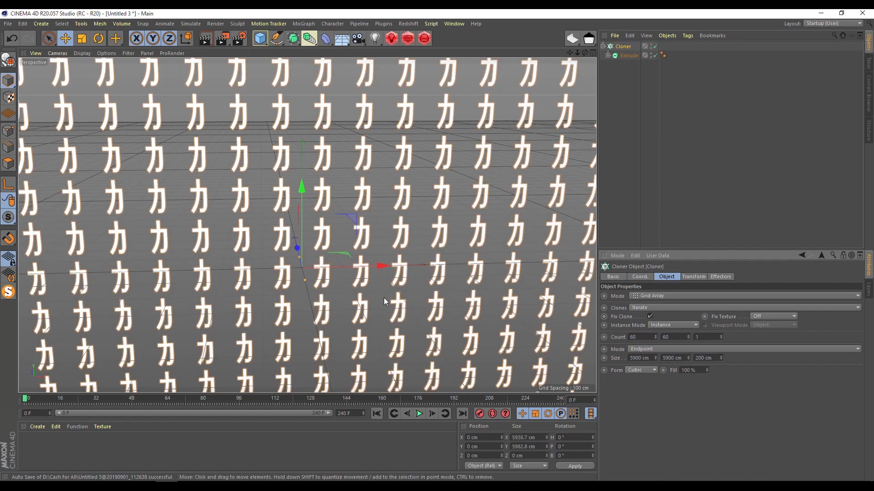
scroll(386, 295, "down", 8)
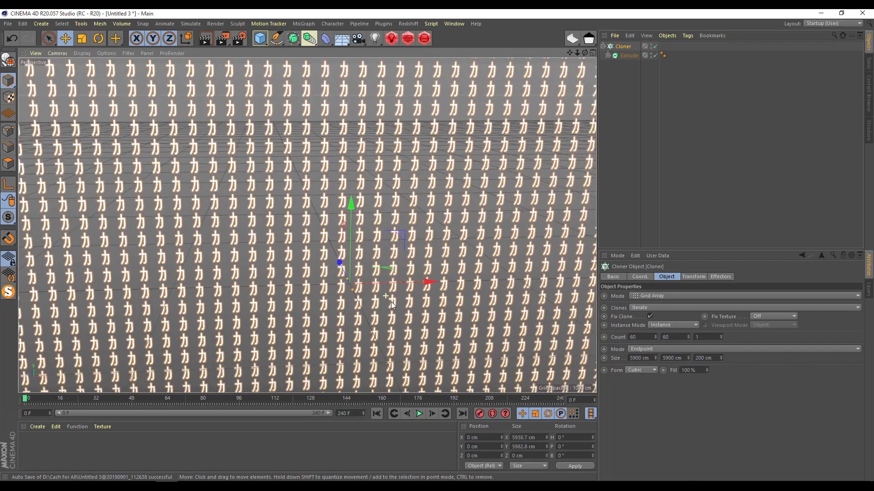
- Add a camera from a view framing the clone grid and look through it in the viewport
scroll(393, 305, "down", 10)
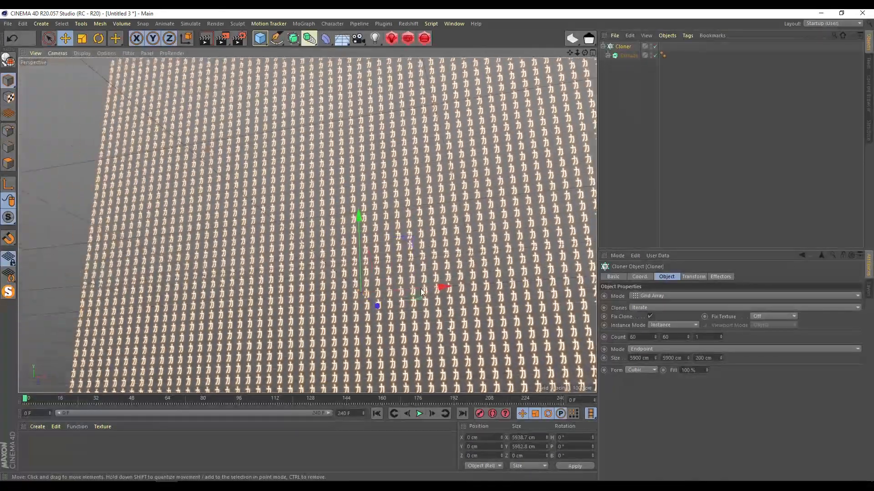
mouse_move(421, 293)
left_mouse_down("alt")
mouse_move(444, 314)
mouse_move(436, 313)
left_mouse_up("alt")
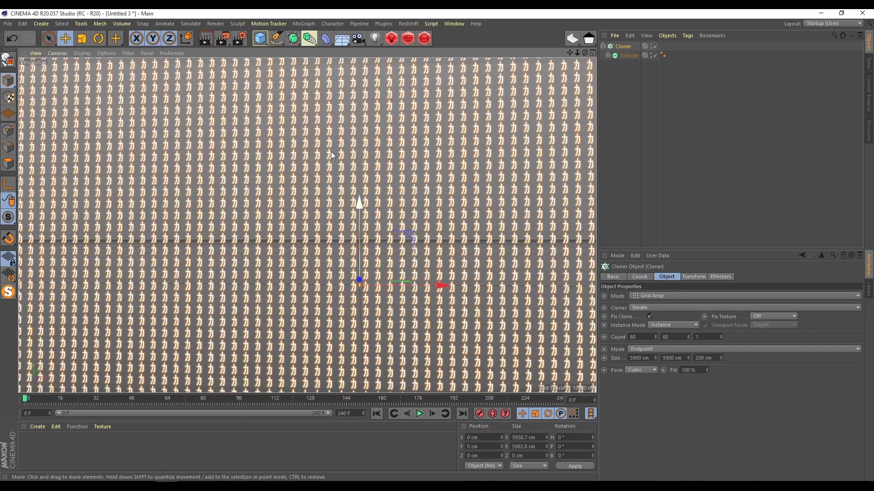
left_click(354, 41)
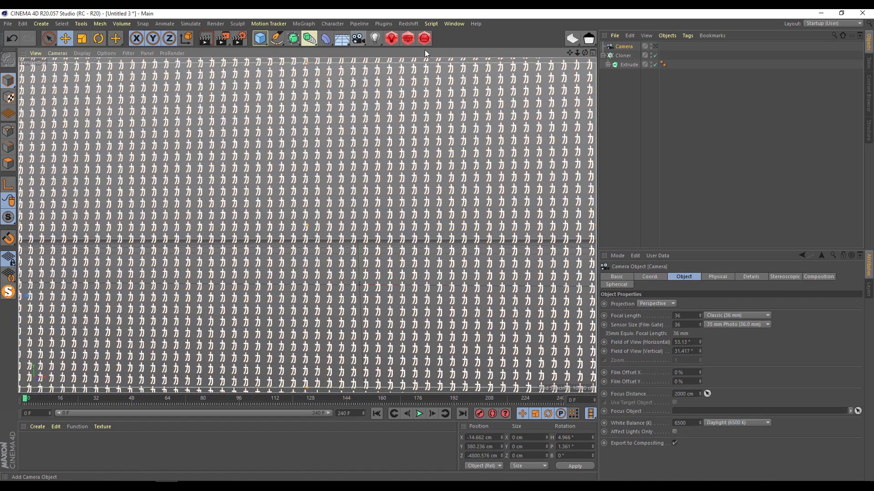
left_click(624, 46)
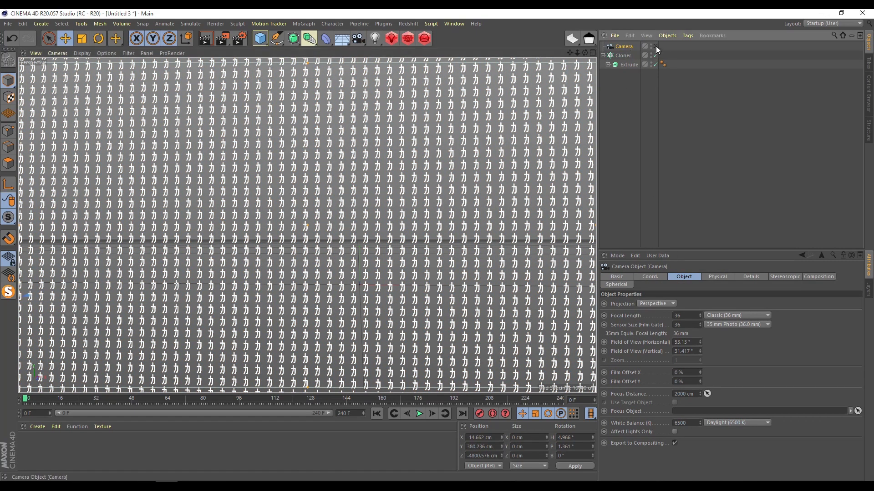
left_click(656, 46)
- Change the camera's projection to Front and set its zoom to 0.2
middle_click(433, 177)
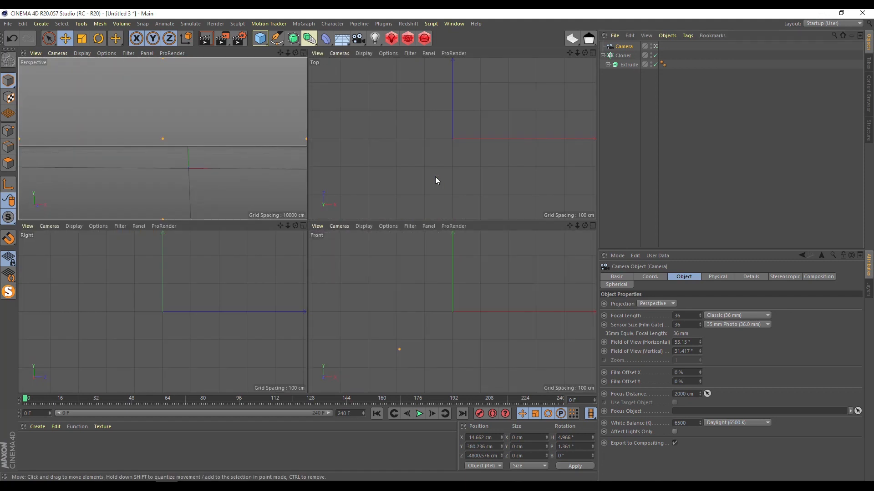
left_click(661, 304)
left_click(656, 353)
middle_click(256, 154)
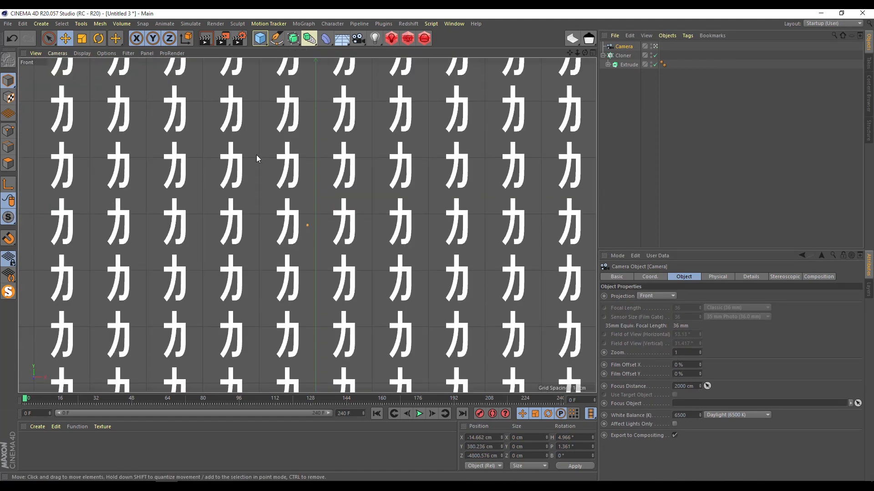
left_click(682, 353)
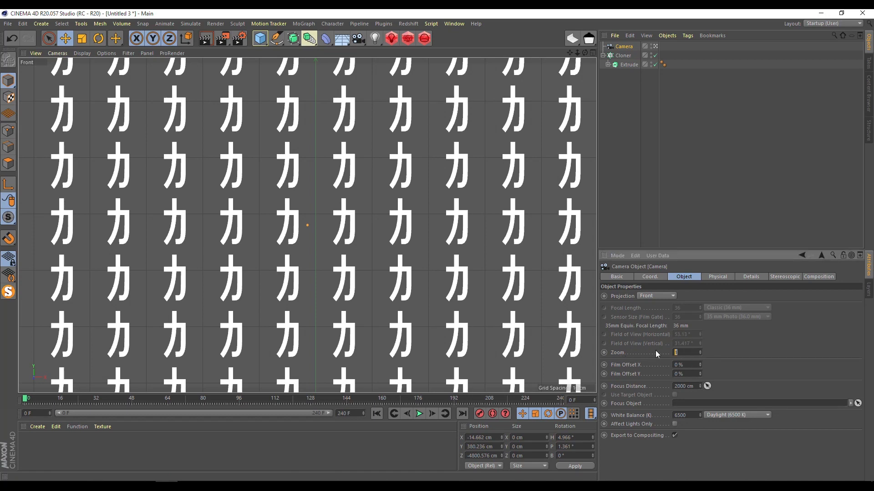
key("Return")
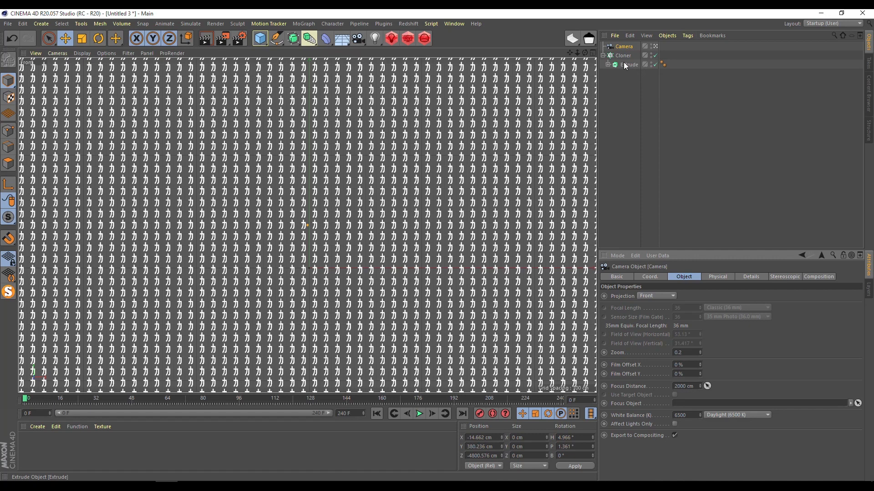
- Set the render output size to 1024 by 1024 pixels in the render settings
left_click(239, 38)
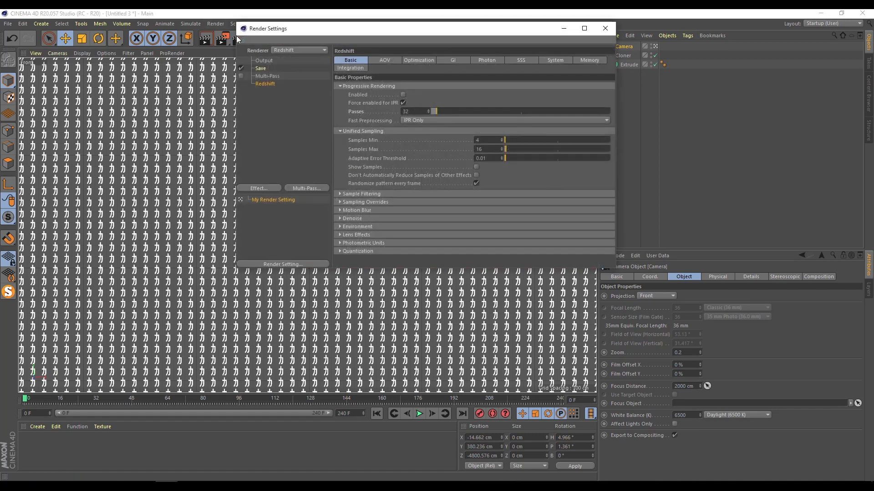
left_click(264, 60)
double_click(401, 69)
type("1024")
key("Tab")
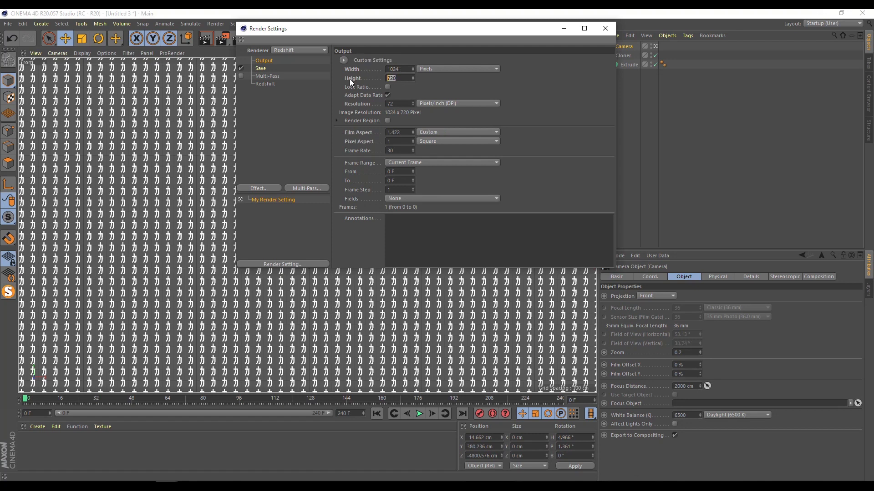
type("1024")
key("Return")
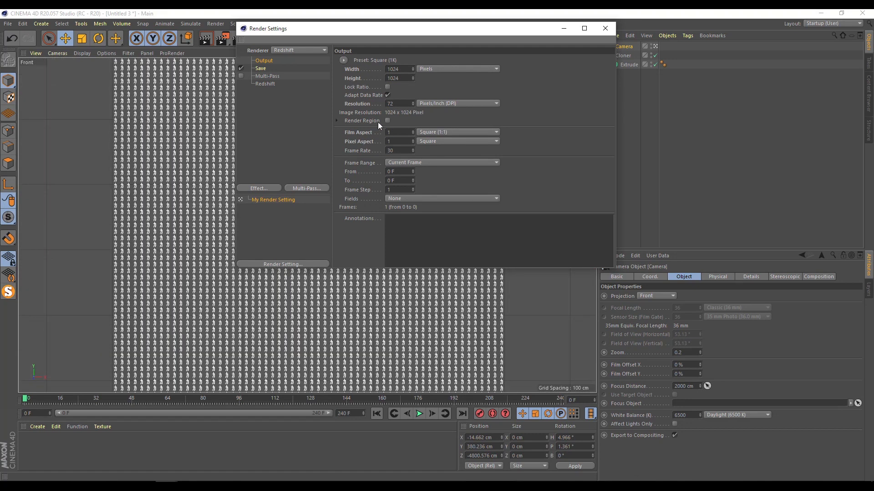
type("2")
left_click(605, 28)
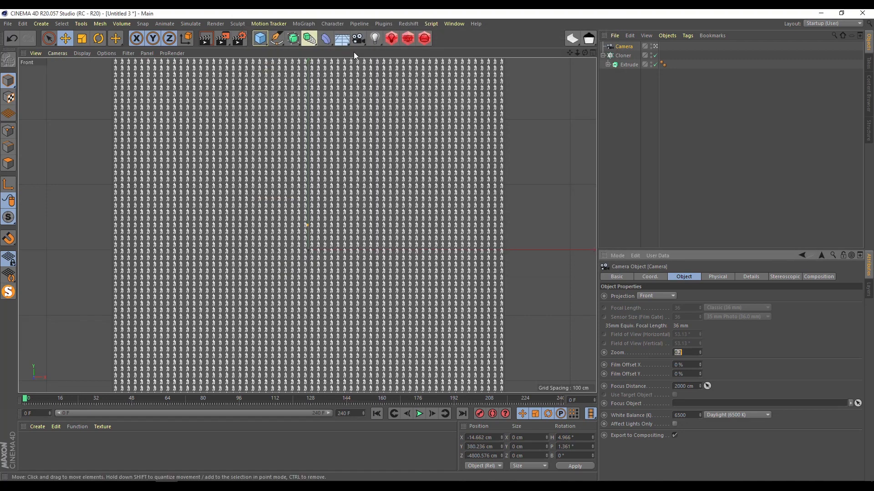
- Preview the clone grid in the Redshift RenderView, then close the preview
left_click(407, 39)
left_click(330, 62)
left_click_drag(446, 34, 251, 52)
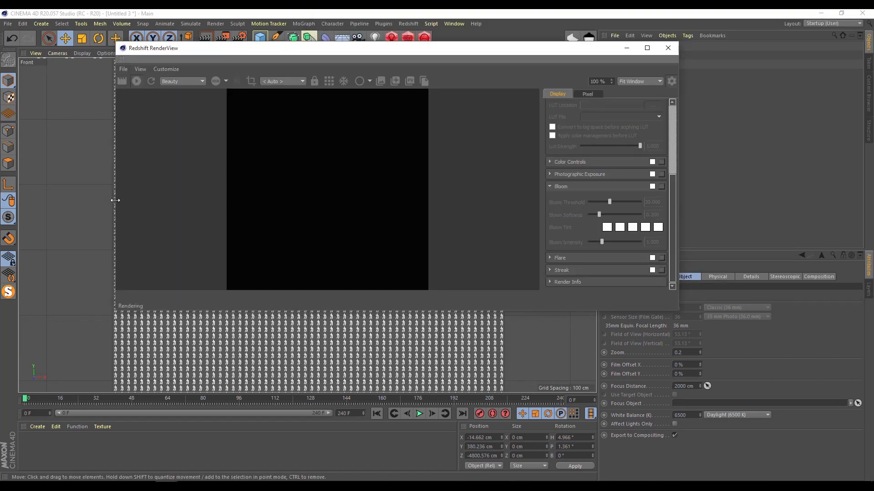
left_click_drag(115, 200, 306, 199)
left_click_drag(446, 49, 225, 56)
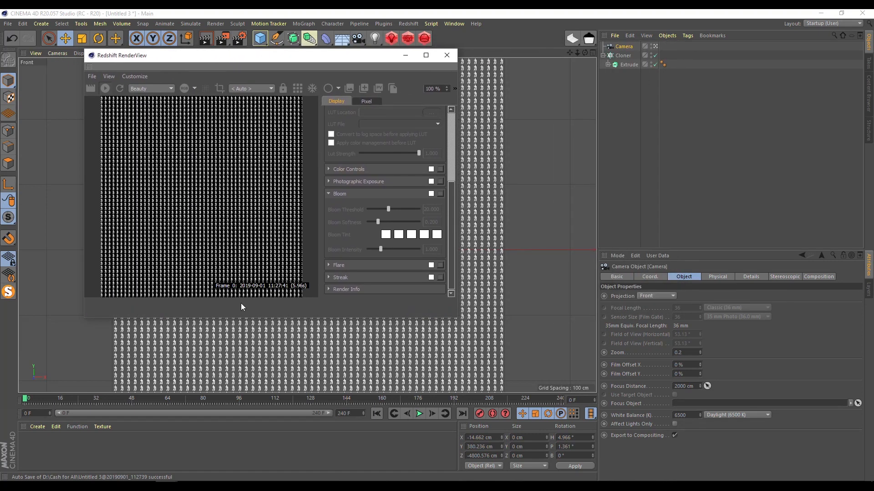
left_click(446, 55)
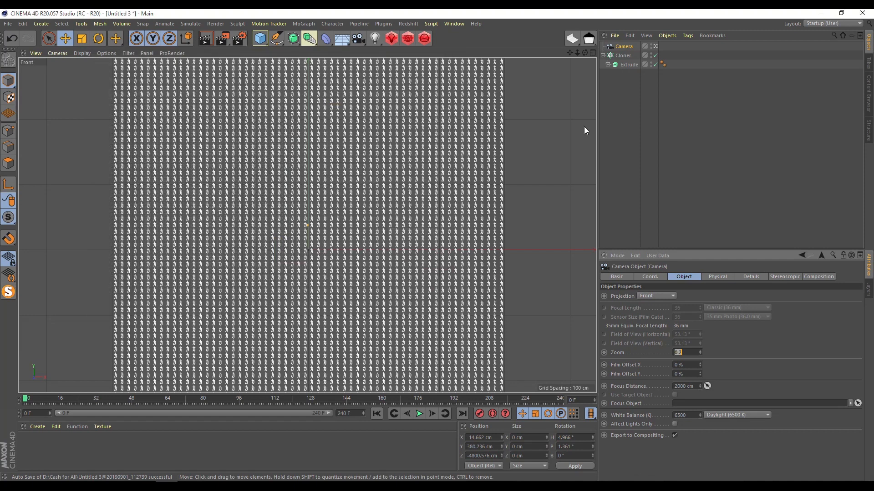
- Paste 45 copies of the Cloner's Extrude object, including its Text spline, at the top of the object hierarchy
left_click(608, 65)
left_click(626, 66)
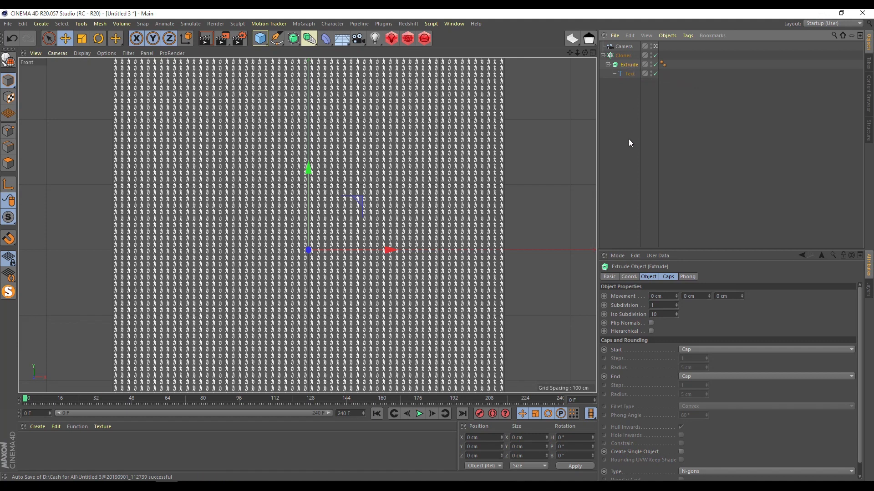
key("ctrl+v")
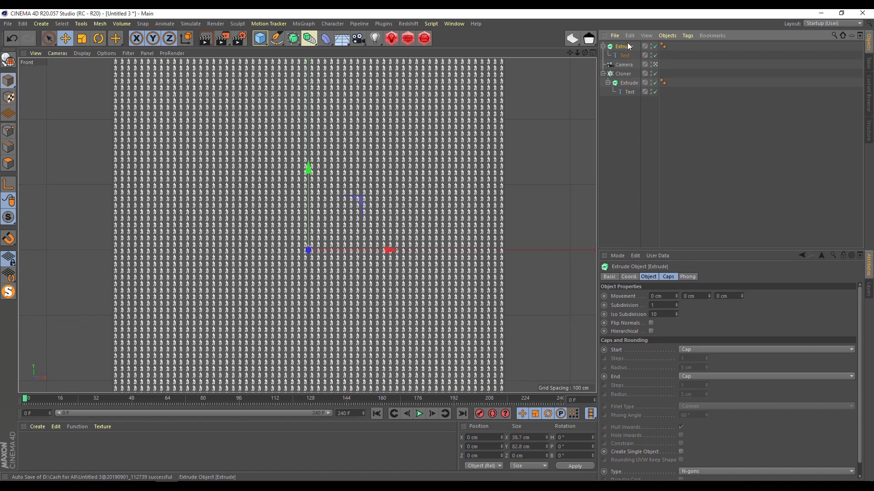
key("ctrl+v")
key("ctrl+v")
key("ctrl+v")
key("ctrl+v")
key("ctrl+v")
key("ctrl+v")
key("ctrl+v")
key("ctrl+v")
key("ctrl+v")
key("ctrl+v")
key("ctrl+v")
key("ctrl+v")
key("ctrl+v")
key("ctrl+v")
key("ctrl+v")
key("ctrl+v")
key("ctrl+v")
key("ctrl+v")
key("ctrl+v")
key("ctrl+v")
key("ctrl+v")
key("ctrl+v")
key("ctrl+v")
key("ctrl+v")
key("ctrl+v")
key("ctrl+v")
key("ctrl+v")
key("ctrl+v")
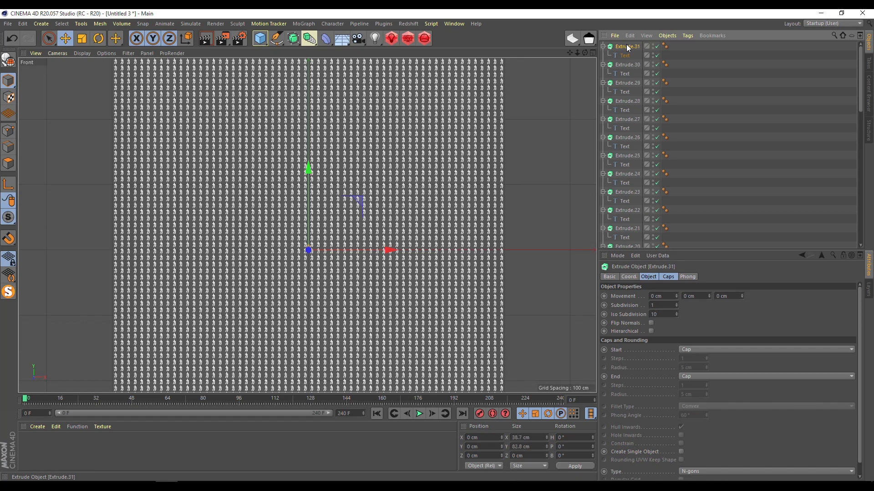
key("ctrl+v")
key("ctrl+v")
key("ctrl+v")
key("ctrl+v")
key("ctrl+v")
key("ctrl+v")
key("ctrl+v")
key("ctrl+v")
key("ctrl+v")
key("ctrl+v")
- Replace the letters in the Text splines of Extrude through Extrude.5 with different characters, using w for Extrude and y for Extrude.4
scroll(624, 159, "down", 15)
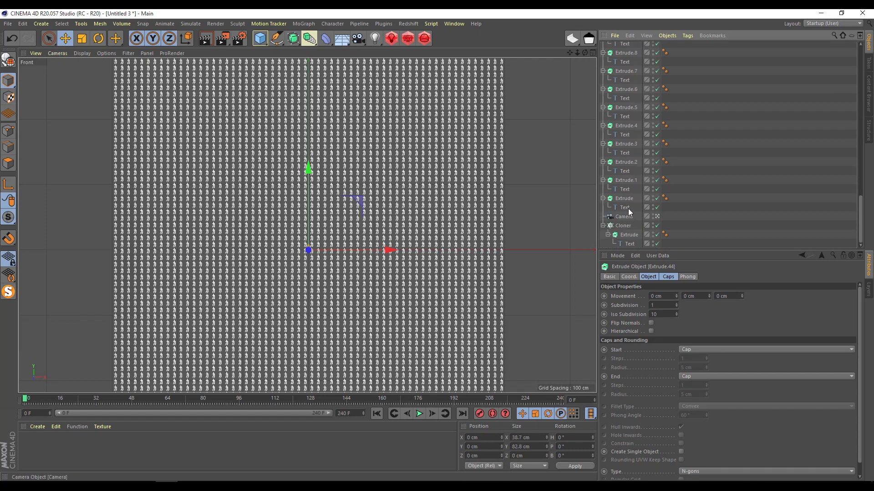
left_click(627, 207)
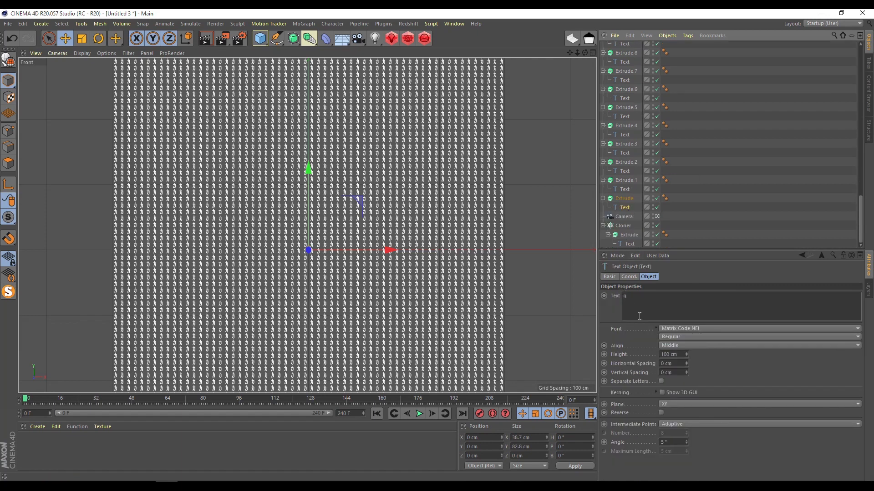
left_click(624, 188)
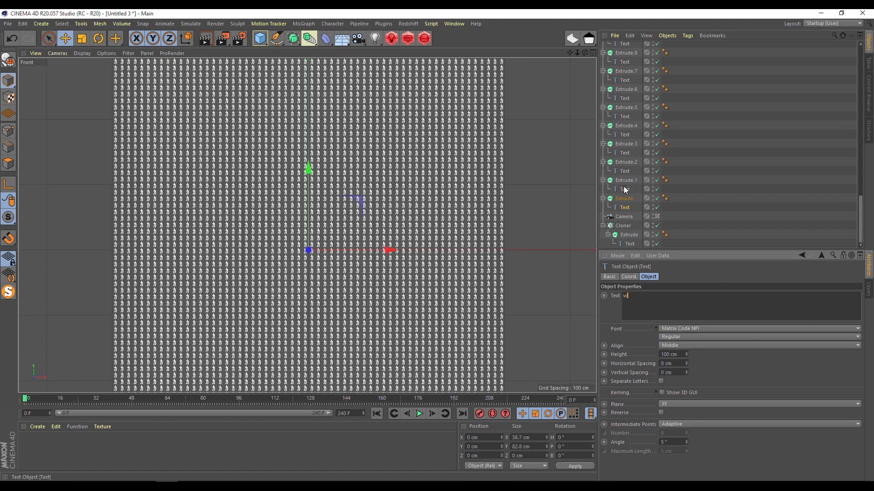
left_click_drag(657, 301, 597, 298)
left_click(625, 171)
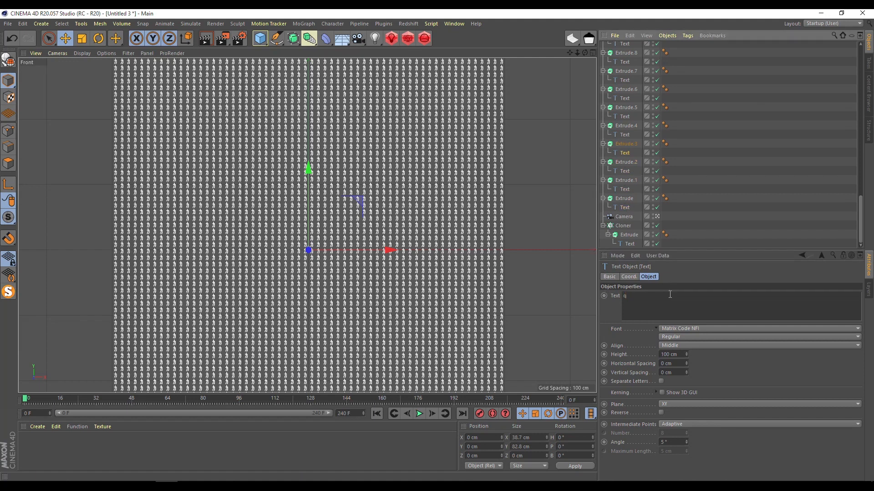
left_click(624, 135)
left_click_drag(659, 306, 569, 261)
type("y")
left_click(625, 117)
scroll(649, 209, "up", 6)
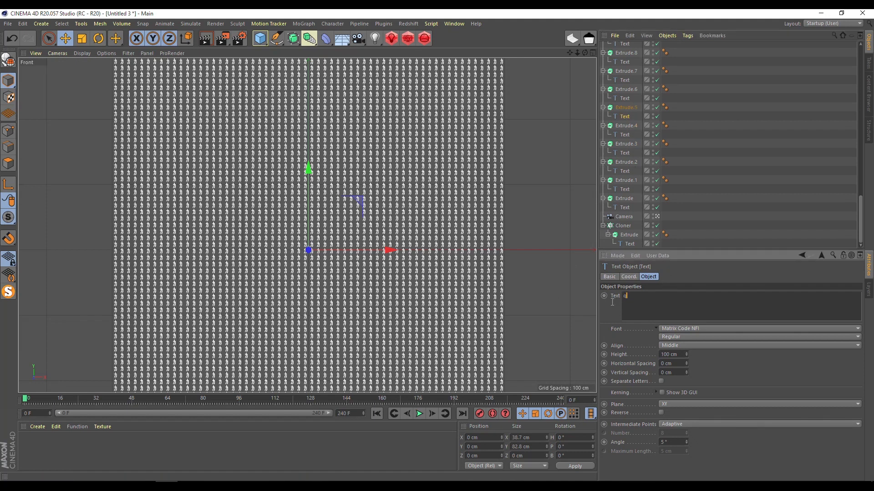
- Give the Text splines of Extrude.6 through Extrude.33 a different character each
left_click(625, 171)
scroll(629, 169, "up", 6)
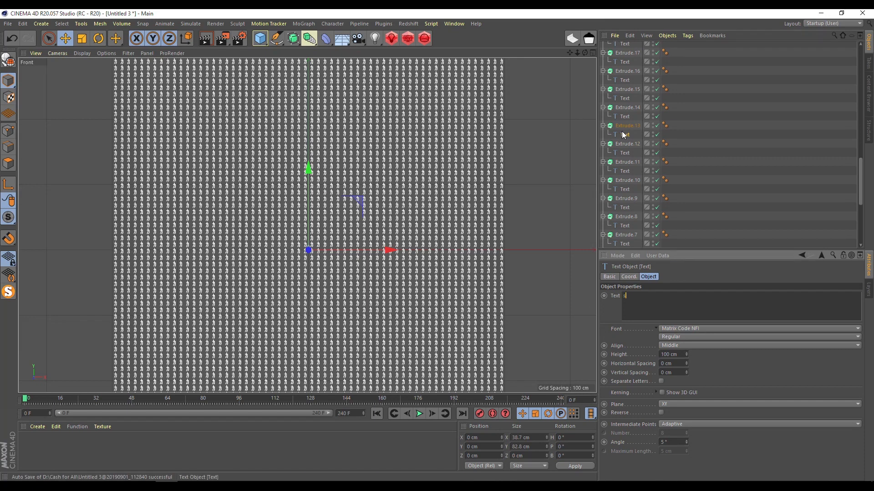
left_click(623, 83)
scroll(624, 65, "up", 12)
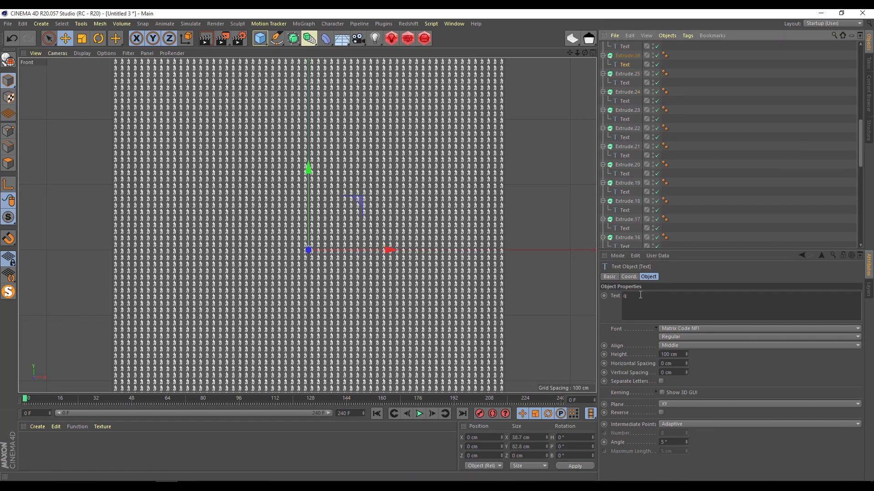
left_click(624, 155)
left_click(624, 119)
left_click(624, 101)
scroll(624, 64, "up", 4)
left_click(624, 155)
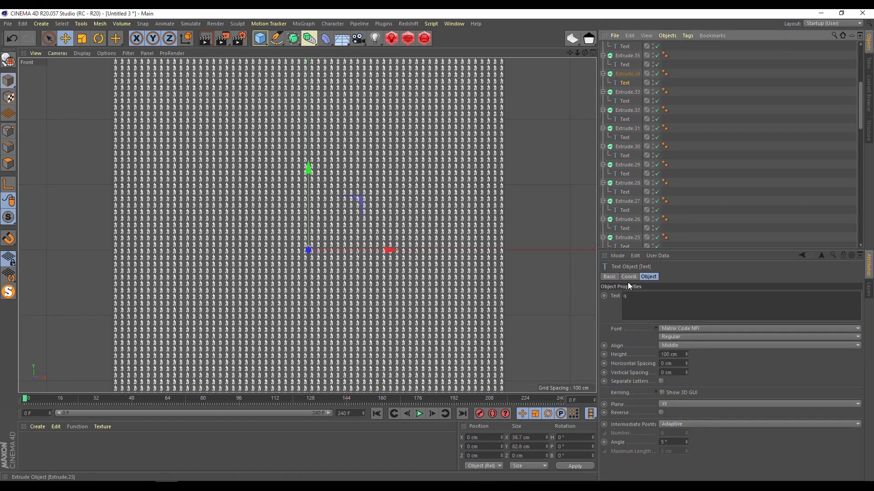
- Give the Text splines of Extrude.34 through Extrude.42 different characters, ending with 0 for Extrude.42
left_click(624, 101)
left_click(624, 83)
scroll(625, 73, "up", 2)
left_click(625, 92)
left_click_drag(643, 312, 578, 304)
type("0")
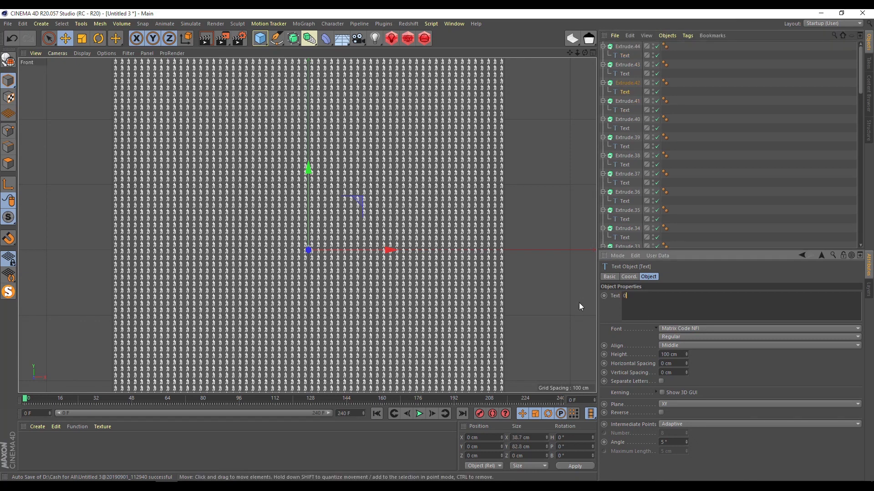
- Delete the two surplus copies Extrude.43 and Extrude.44
left_click(624, 146)
left_click(630, 67)
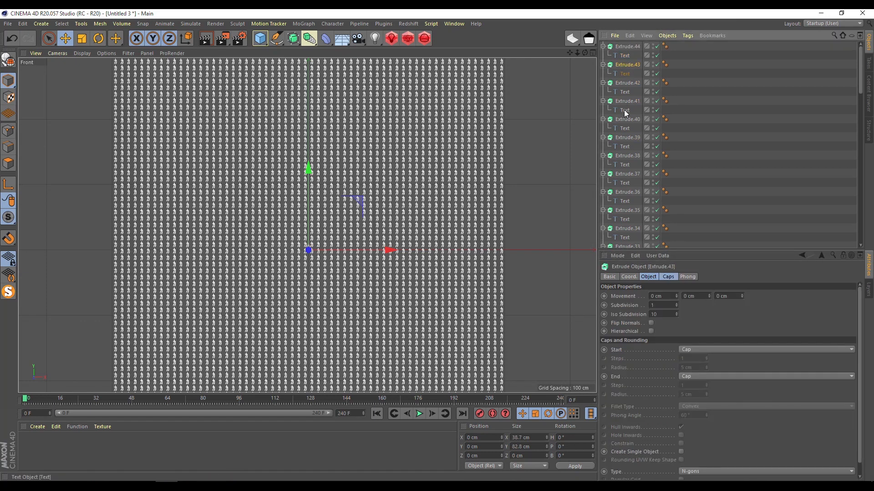
left_click(632, 47, "shift")
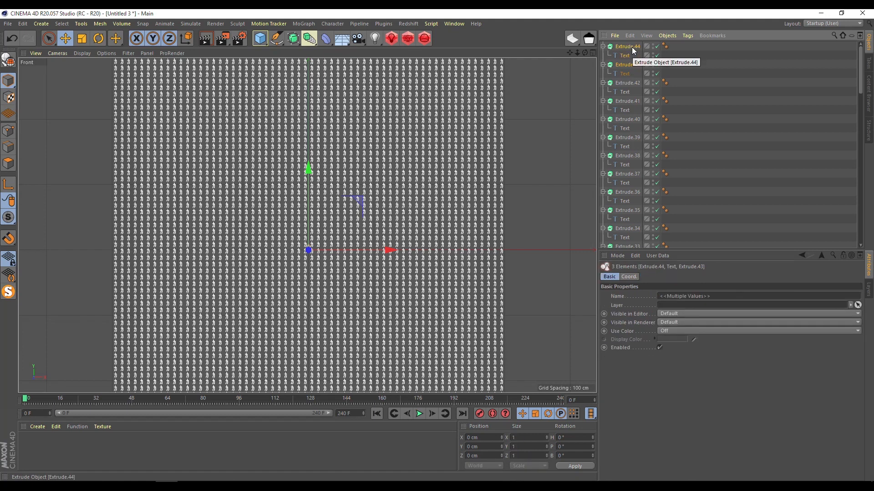
key("Delete")
- Check the characters assigned to the Text splines of the remaining Extrude copies
left_click(634, 47)
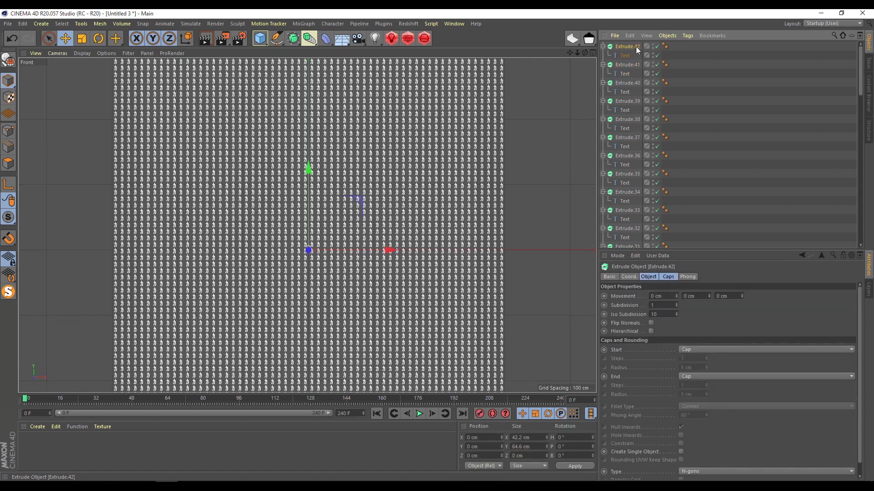
left_click(630, 55)
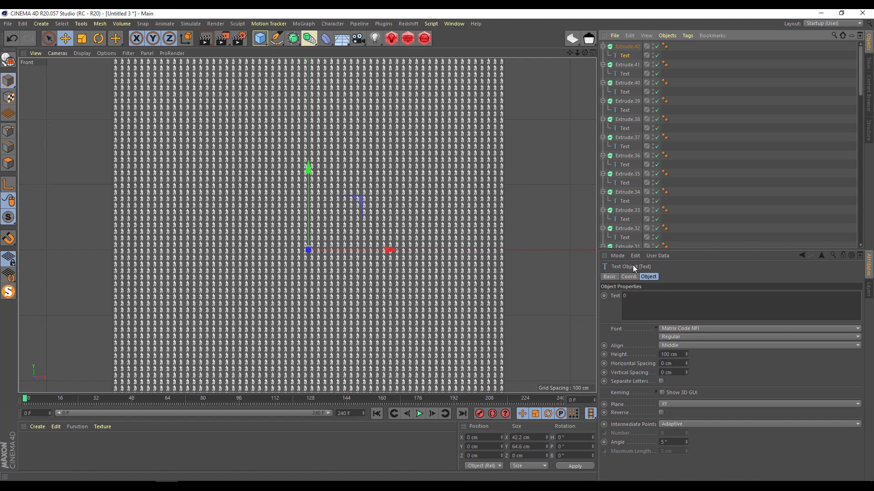
scroll(620, 220, "down", 10)
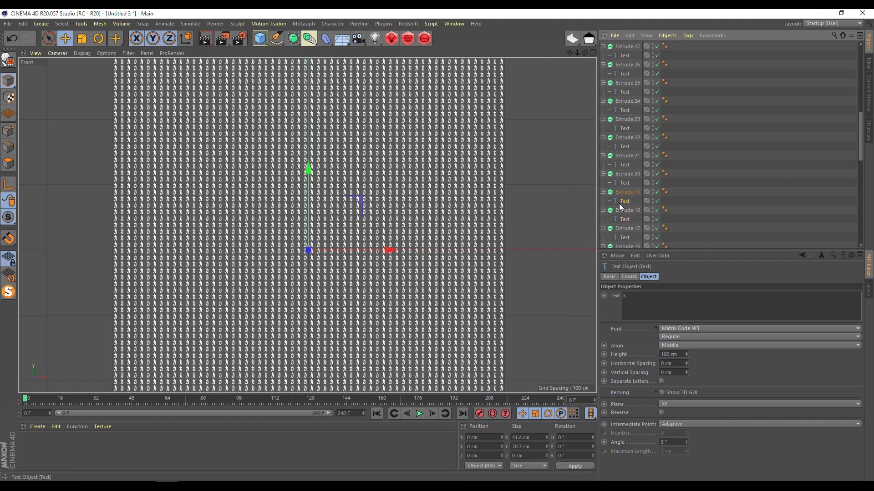
left_click(622, 111)
scroll(633, 157, "up", 10)
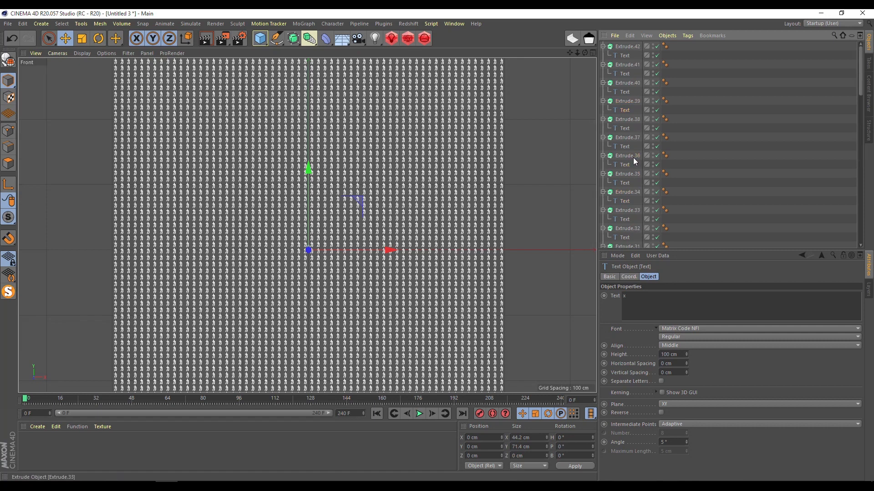
- Collapse the hierarchies of all Extrude copies outside the Cloner so their Text splines are hidden
left_click(603, 46)
left_click(603, 55)
left_click(603, 64)
left_click(603, 73)
left_click(603, 82)
left_click(603, 92)
left_click_drag(603, 101, 604, 246)
scroll(607, 182, "down", 10)
left_click_drag(603, 47, 606, 200)
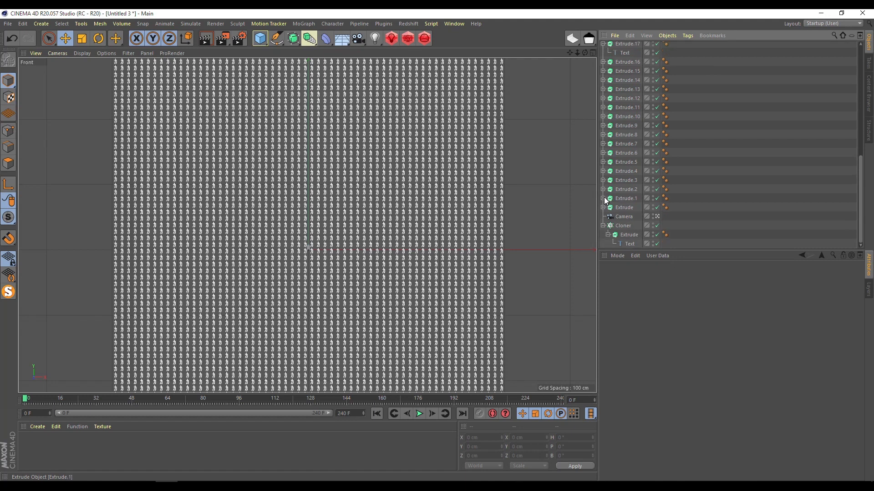
- Move all the Extrude copies outside the Cloner, from Extrude through Extrude.42, into the Cloner as children
left_click(627, 207)
scroll(626, 182, "up", 10)
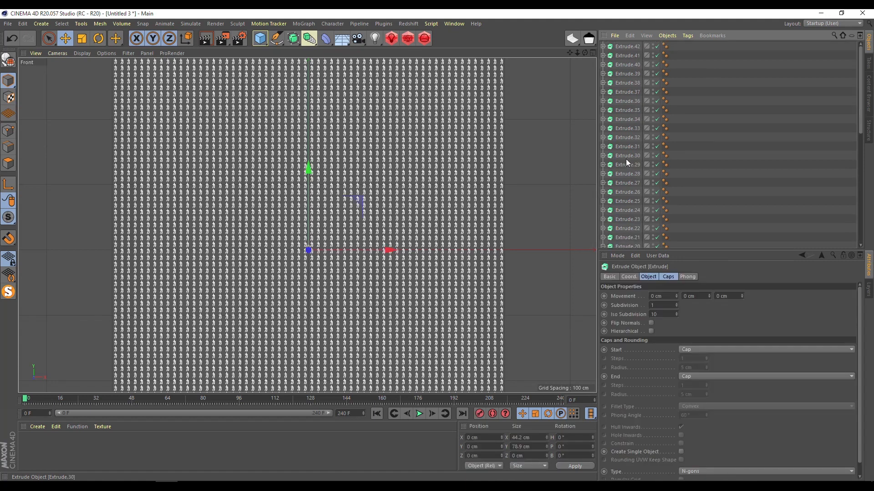
scroll(630, 182, "down", 10)
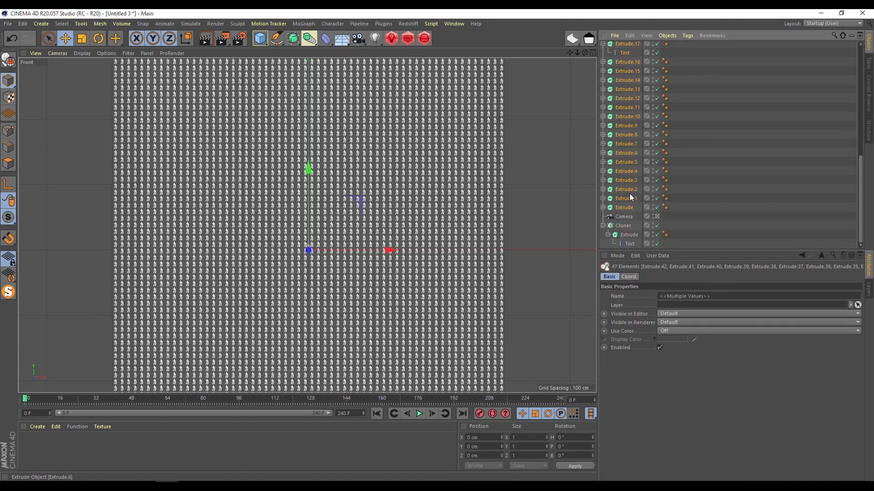
left_click_drag(626, 223, 626, 223)
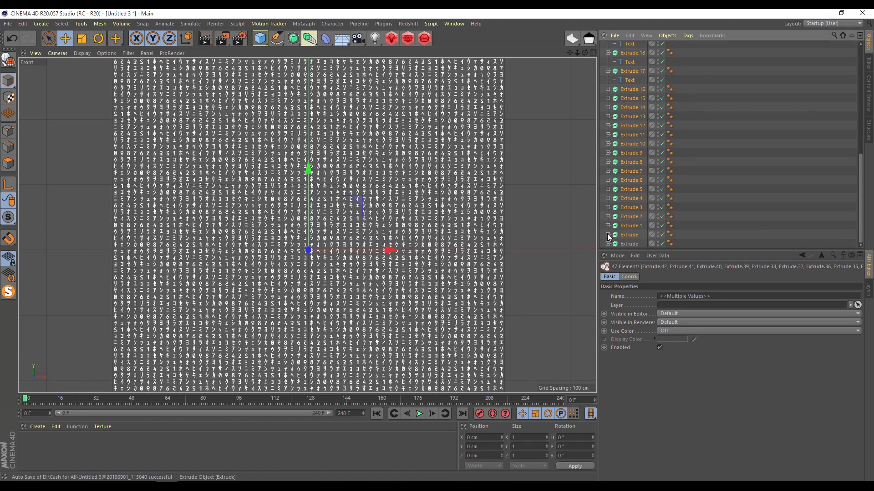
scroll(615, 96, "up", 10)
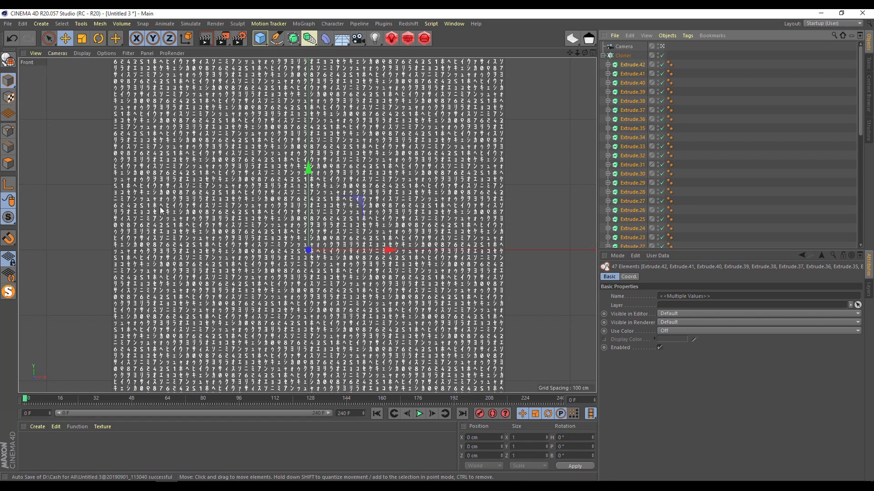
- Set the Cloner to distribute its clones in Random order with a seed of 45378
left_click(625, 56)
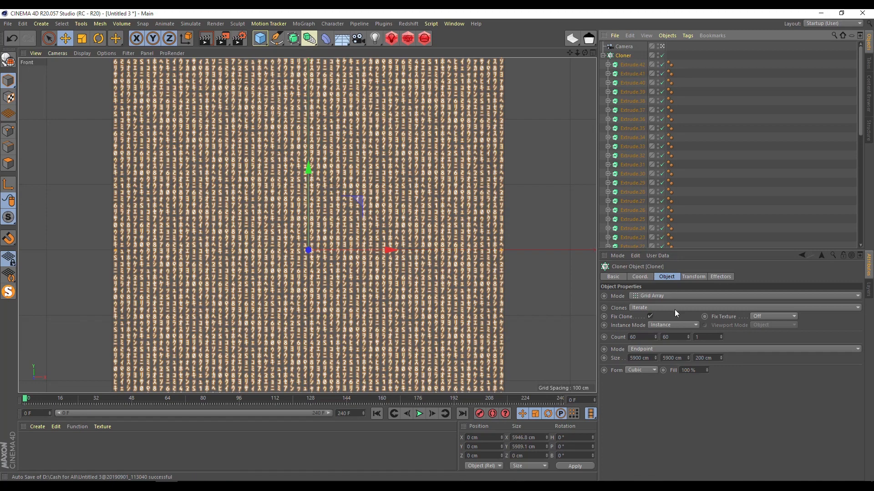
left_click(639, 308)
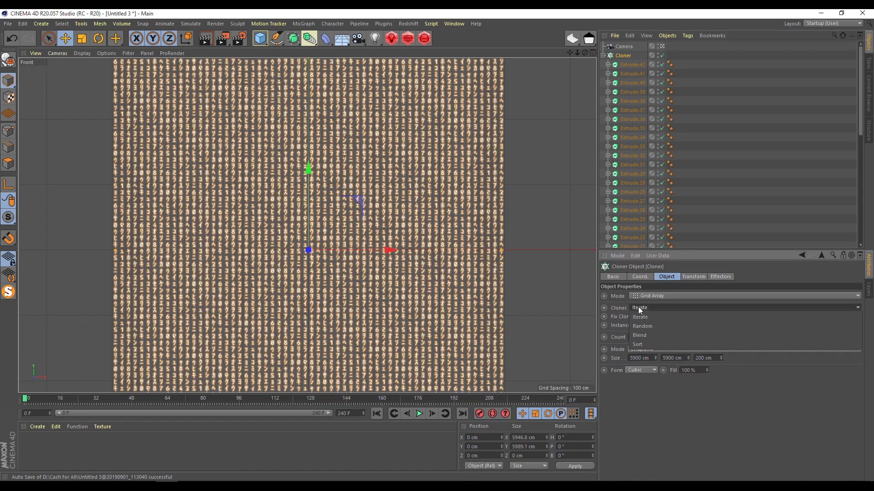
left_click(643, 327)
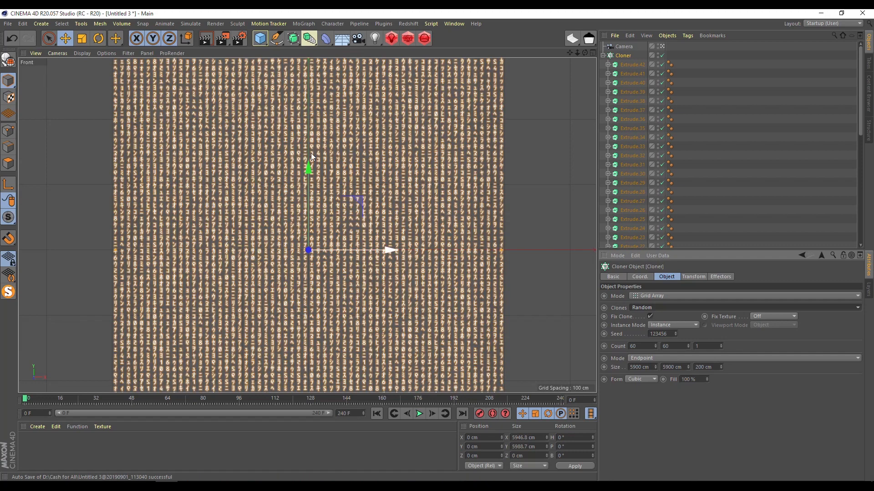
double_click(670, 334)
type("45378")
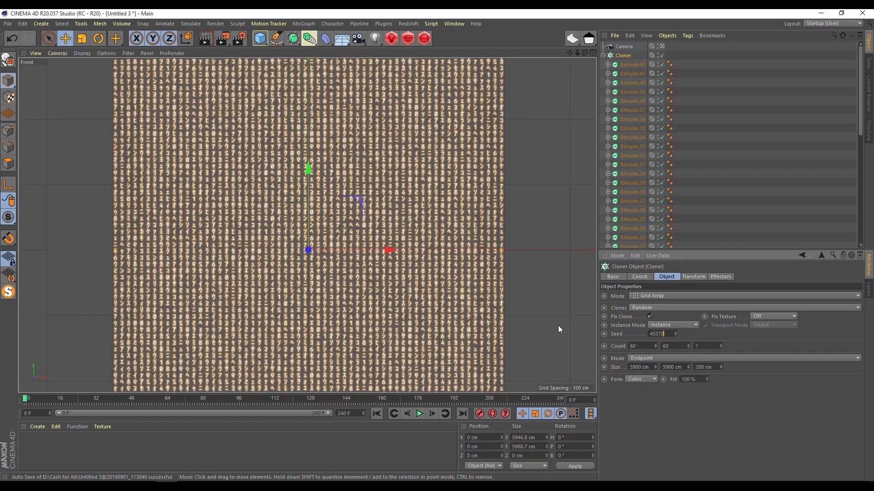
key("Return")
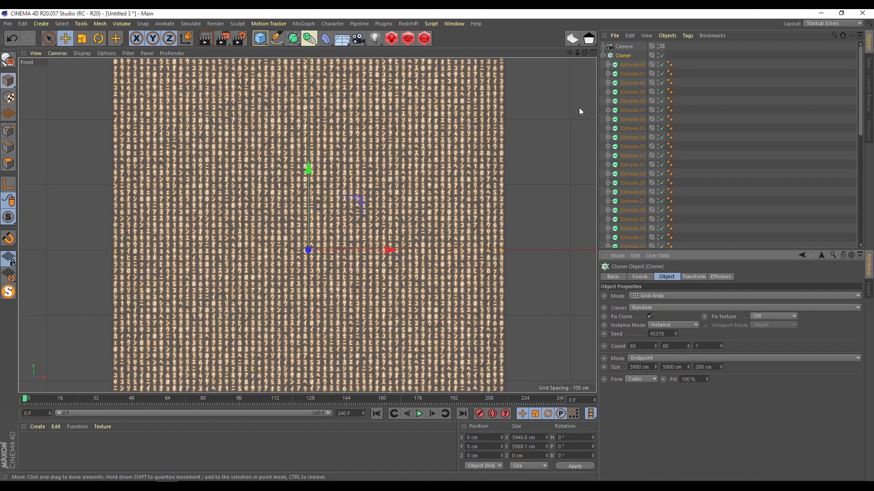
- Paste two copies of Extrude.42 outside the Cloner and rename both of them Empty
left_click(632, 65)
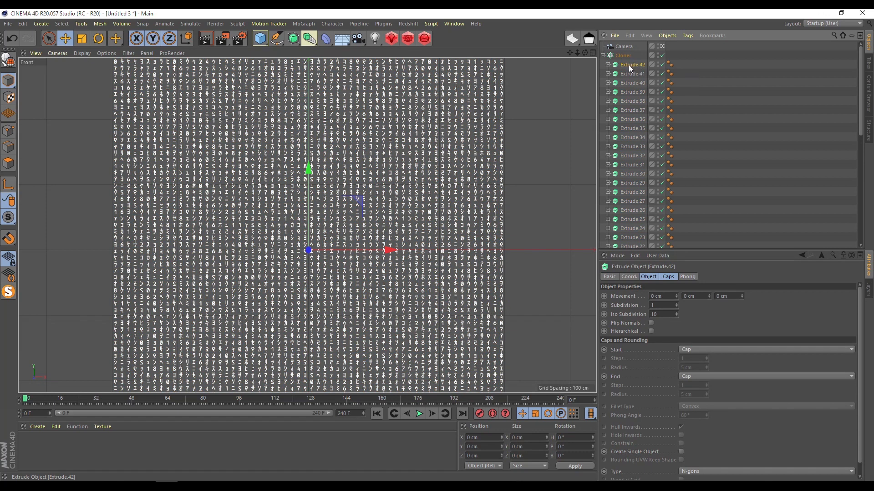
key("ctrl+c")
key("ctrl+v")
key("ctrl+v")
double_click(627, 55)
type("E")
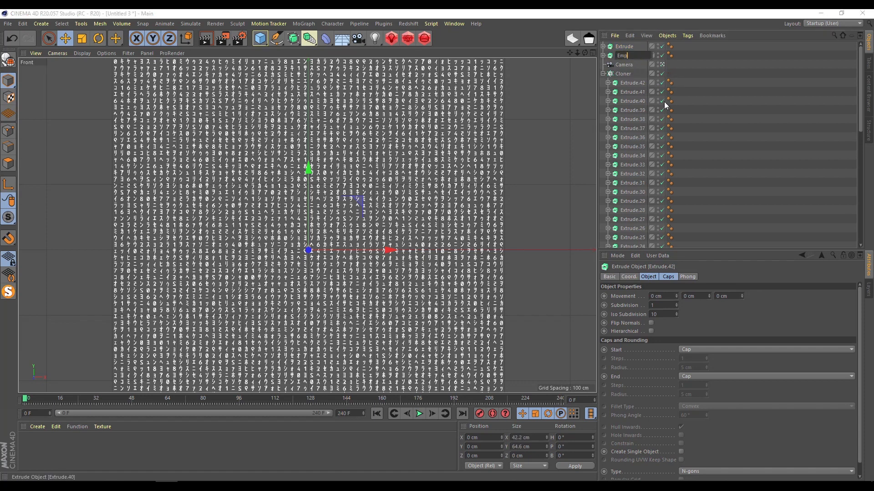
double_click(632, 46)
type("Em")
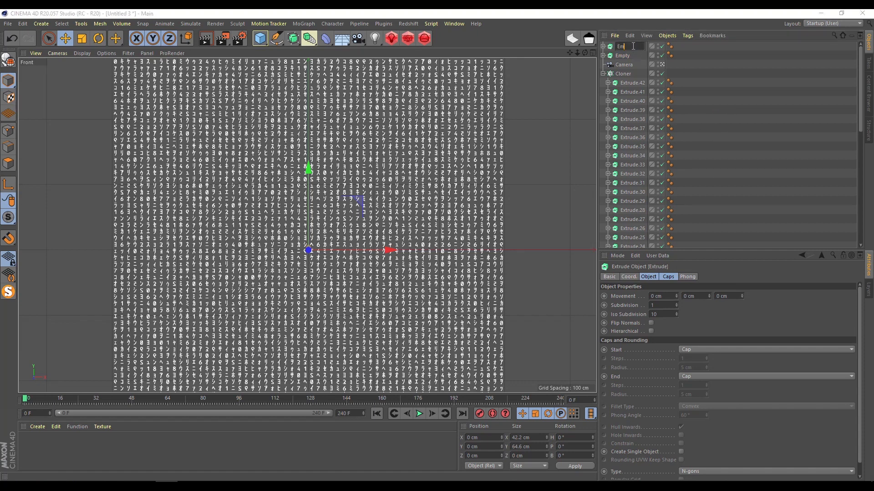
type("pty")
key("Return")
- Clear the character from the Text splines of the Empty extrudes so they produce blank clones
left_click(603, 56)
left_click(624, 64)
left_click(661, 295)
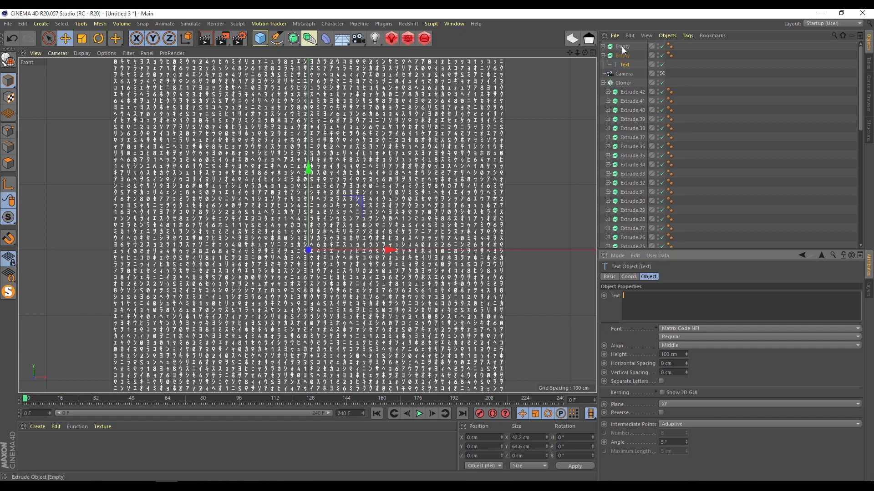
left_click(602, 47)
- Move both Empty extrudes into the Cloner to create random gaps, and collapse the Cloner's hierarchy
left_click(623, 49)
left_click(624, 63, "shift")
left_click_drag(624, 47, 626, 91)
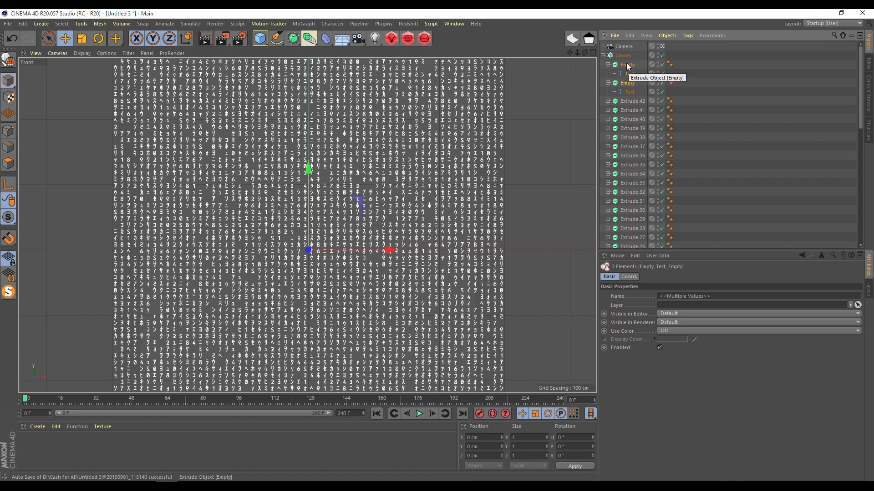
left_click(603, 56)
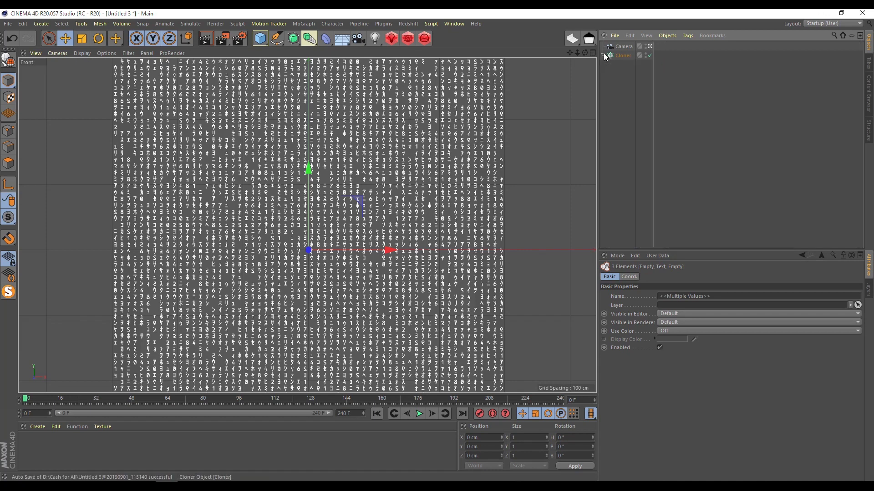
left_click(620, 57)
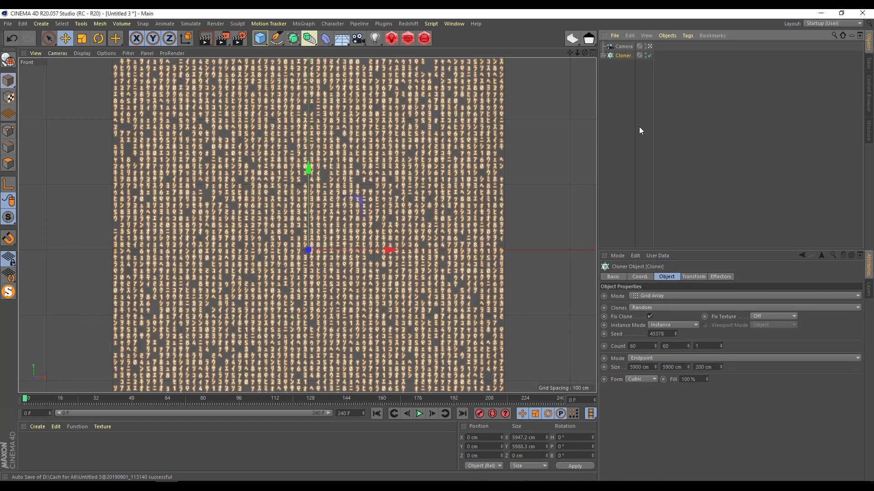
left_click(613, 137)
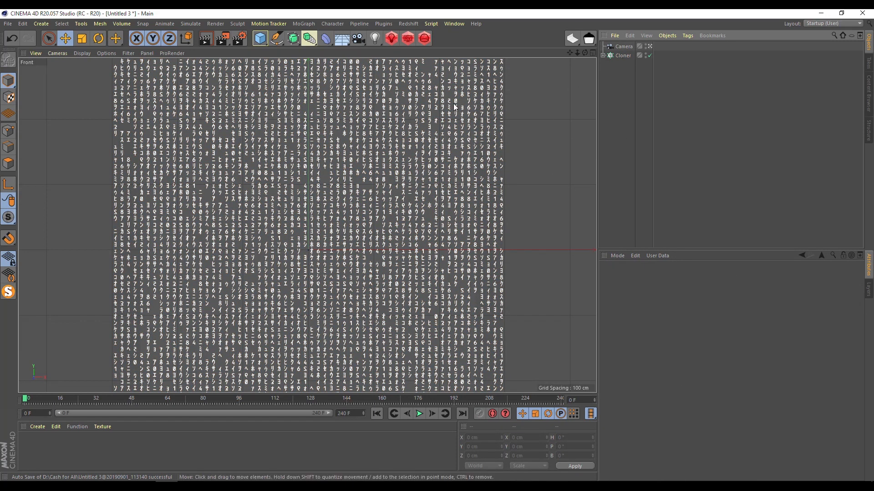
- Preview the character grid in a maximized Redshift RenderView, and close the preview
left_click(407, 38)
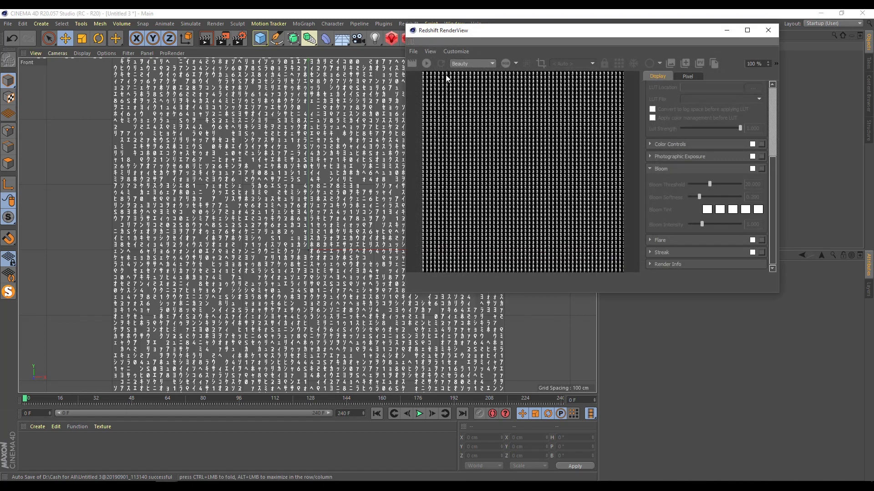
left_click(426, 65)
left_click_drag(527, 35, 310, 74)
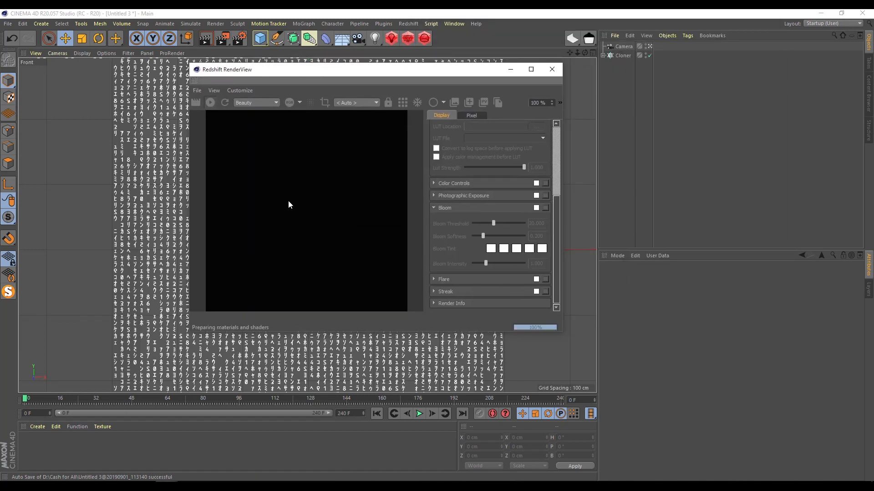
left_click(531, 70)
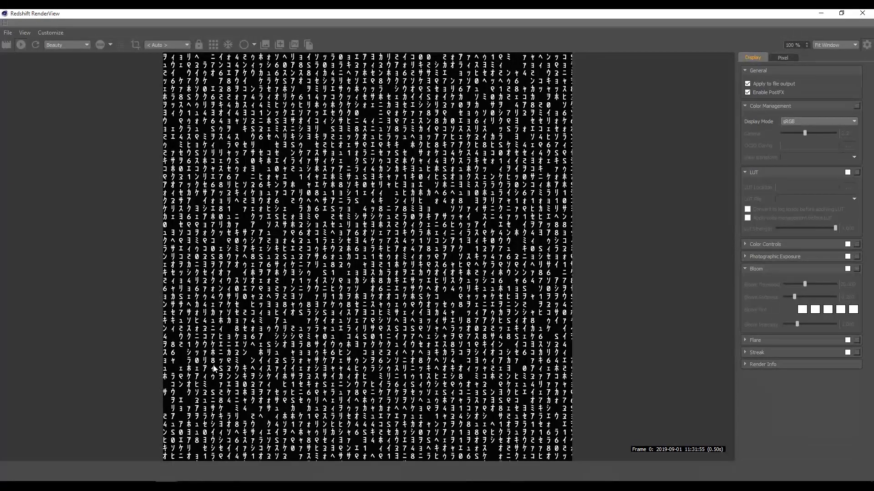
left_click(861, 12)
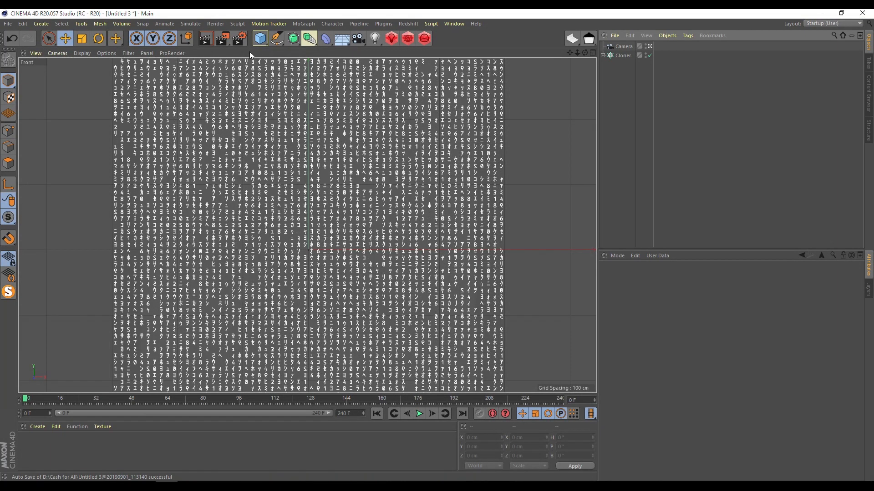
- Configure the render output to save as PNG with the file name Symbols in the desktop folder
left_click(239, 39)
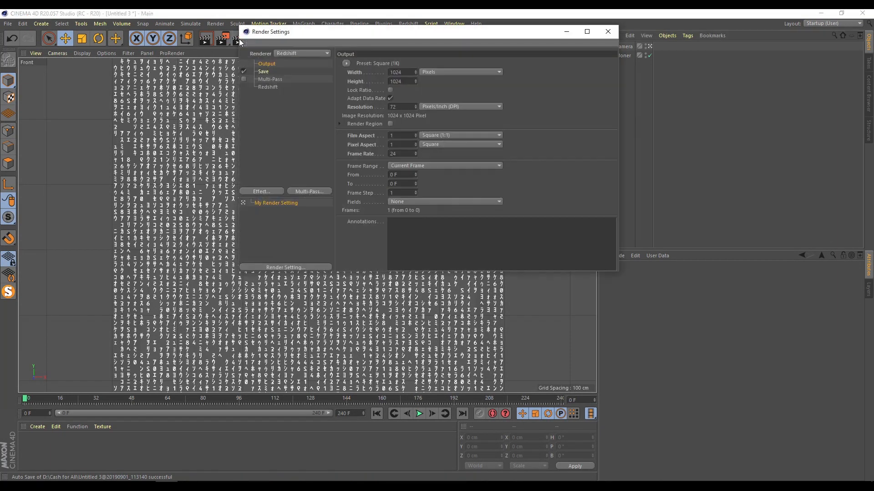
left_click(264, 72)
left_click(416, 89)
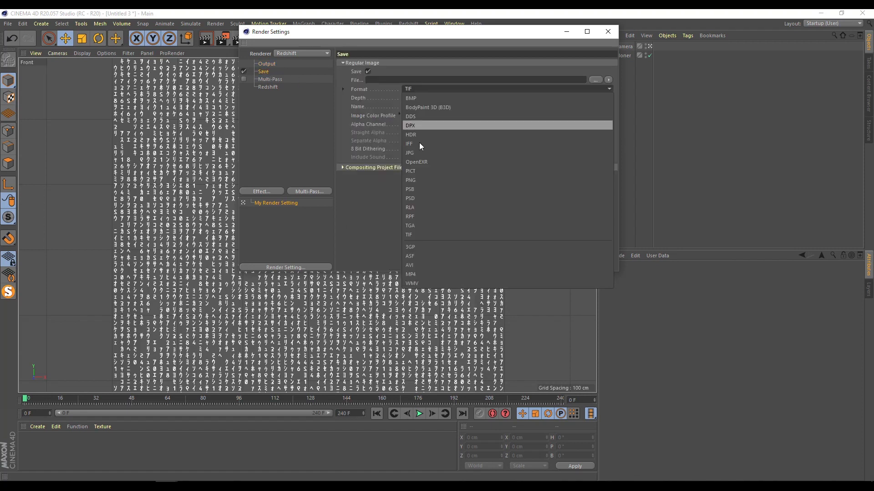
left_click(421, 180)
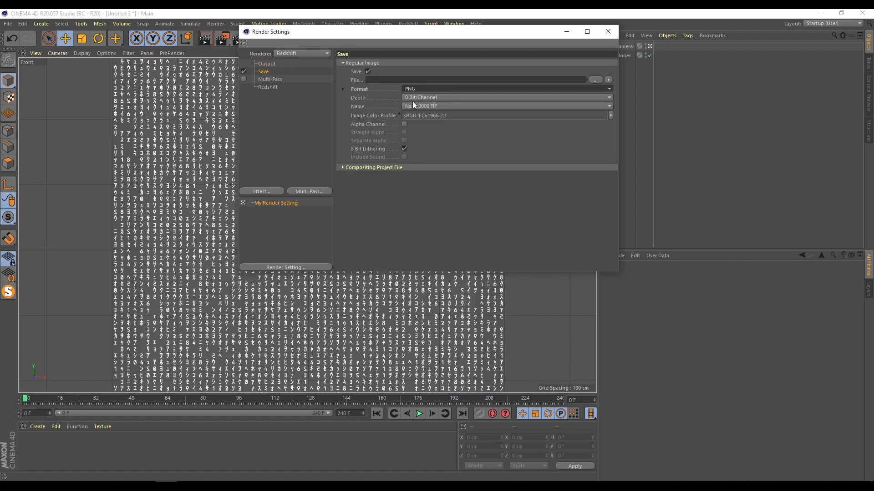
left_click(387, 81)
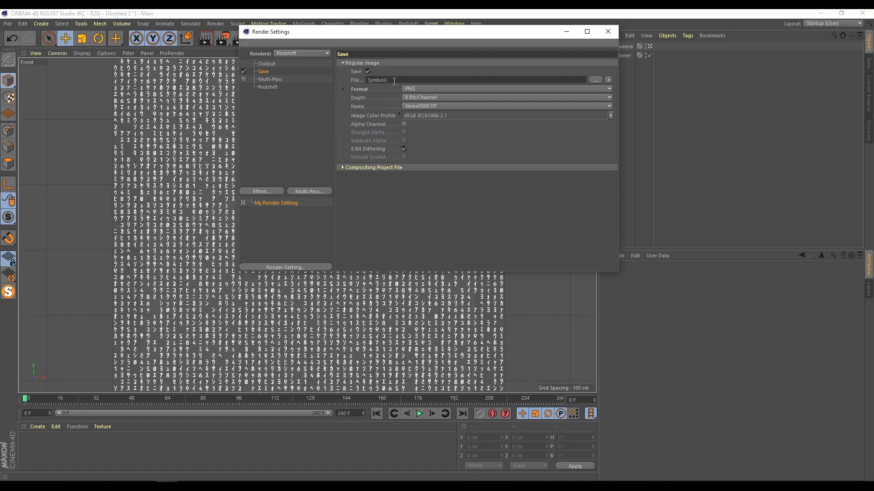
key("Return")
left_click(594, 80)
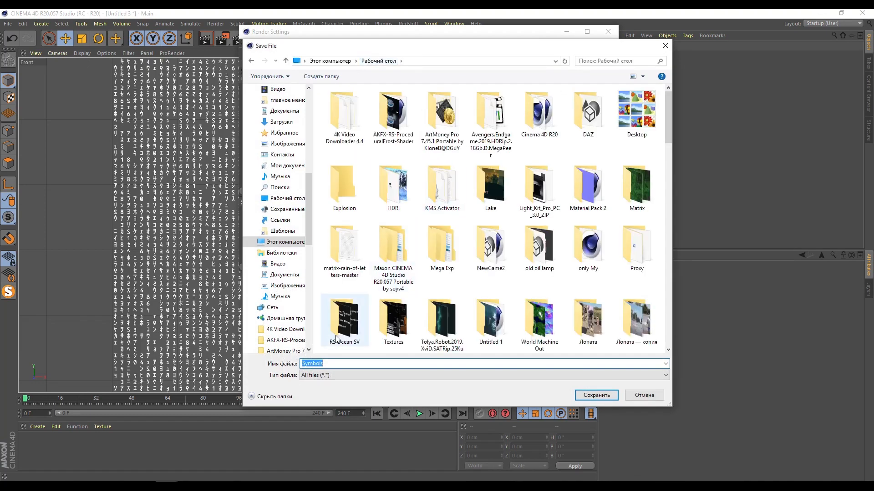
left_click(591, 396)
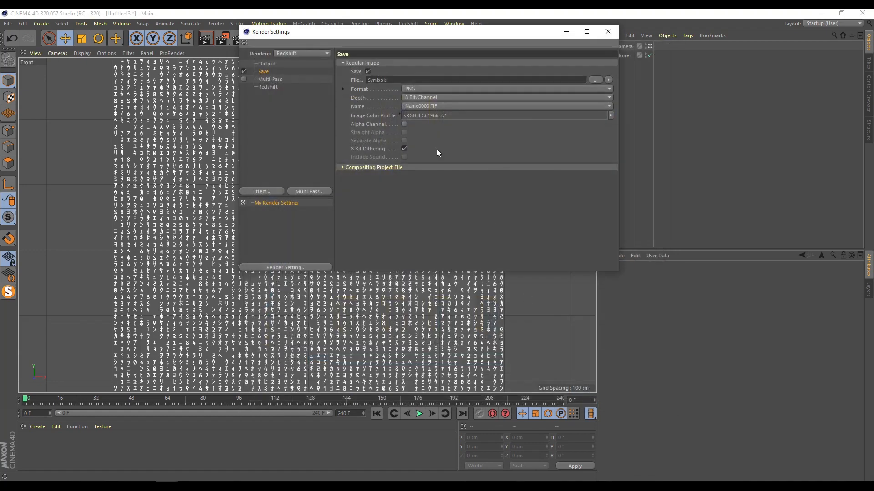
left_click(608, 31)
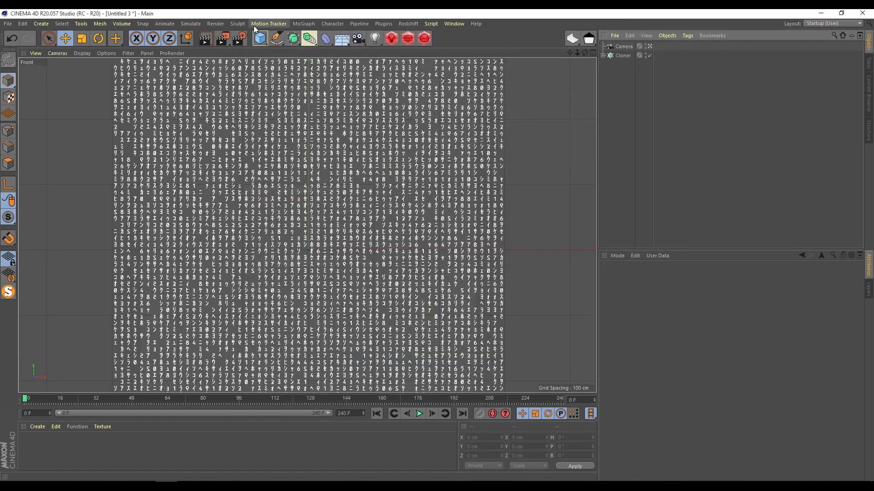
- Render the current frame to the Picture Viewer and look through earlier rendered frames, including frame 463, in the history
left_click(225, 38)
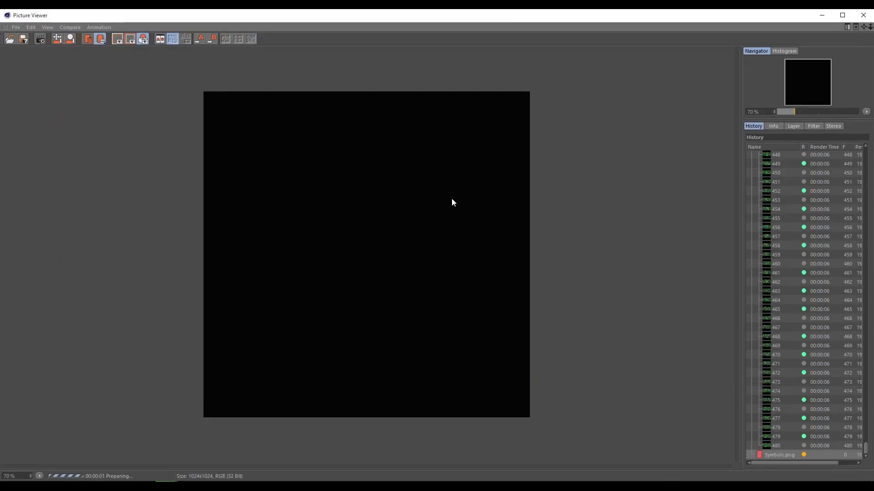
left_click(772, 180)
left_click(789, 244)
left_click(786, 291)
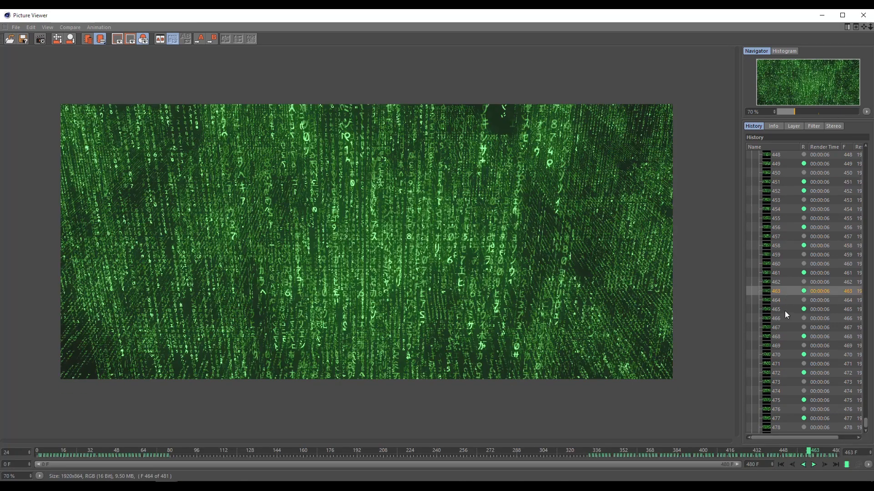
left_click(779, 382)
left_click(777, 414)
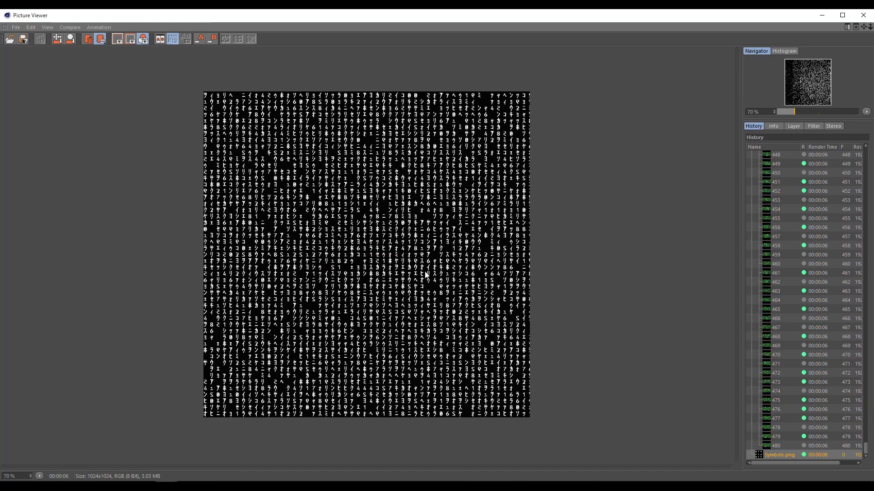
- Examine the rendered Symbols.png up close, checking the characters and the gaps between them
scroll(375, 222, "up", 4)
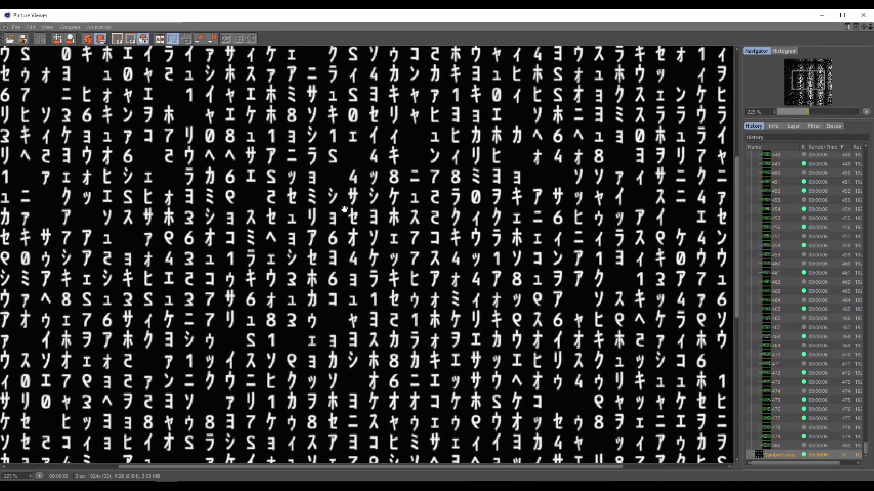
scroll(382, 204, "down", 3)
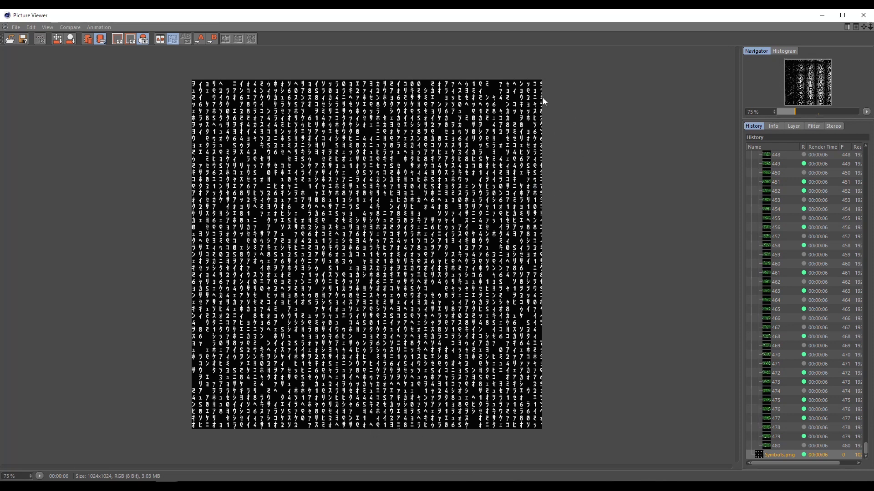
scroll(250, 433, "up", 2)
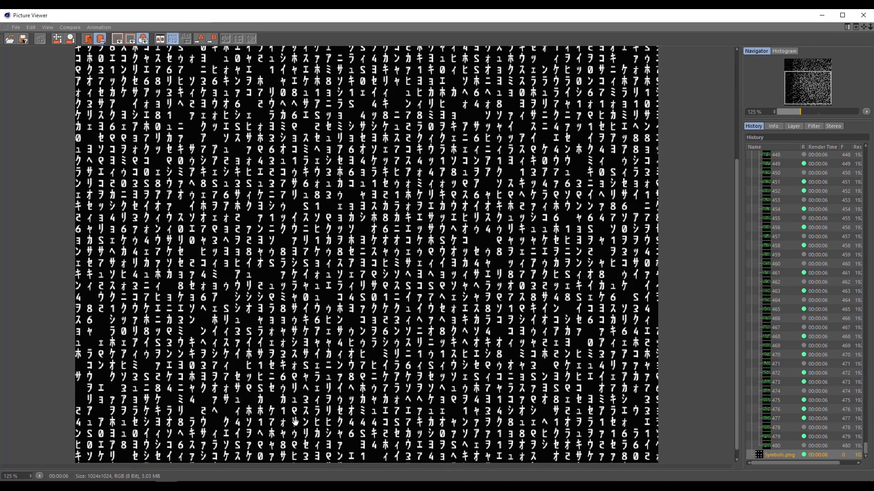
left_click_drag(443, 280, 354, 299)
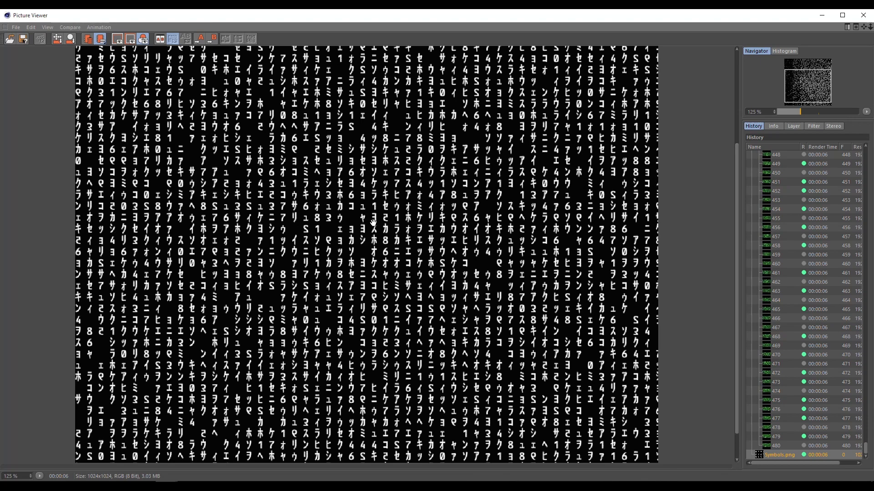
- Inspect the upper and lower areas of the rendered Symbols.png, and close the Picture Viewer
left_click_drag(488, 147, 495, 346)
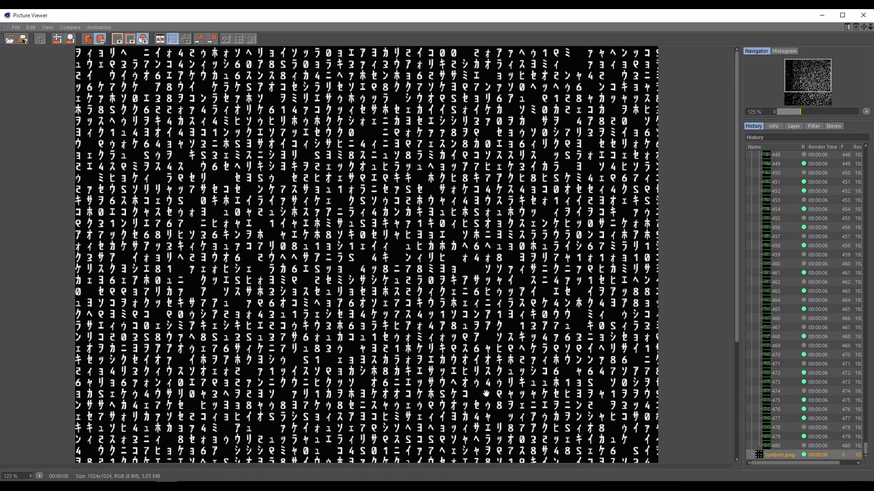
left_click_drag(486, 393, 485, 228)
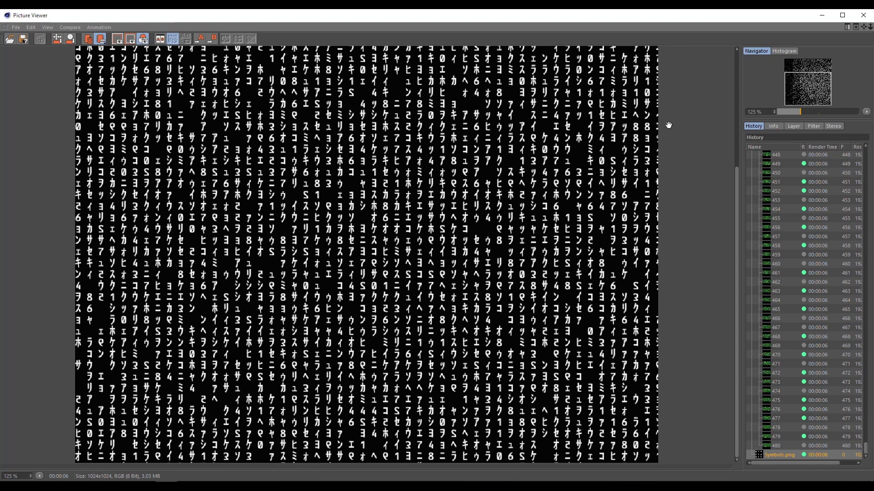
left_click(863, 16)
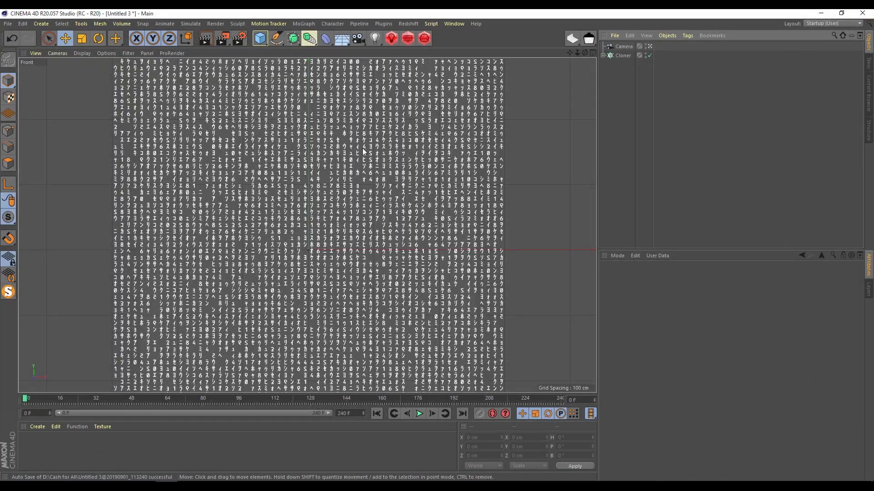
- Raise the tinted border opacity of the front viewport to 98% to show the render frame
left_click(622, 56)
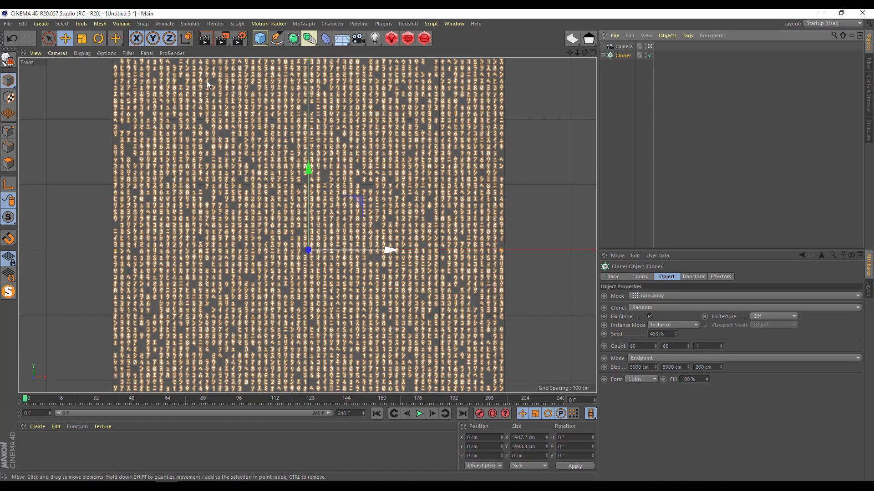
left_click(623, 46)
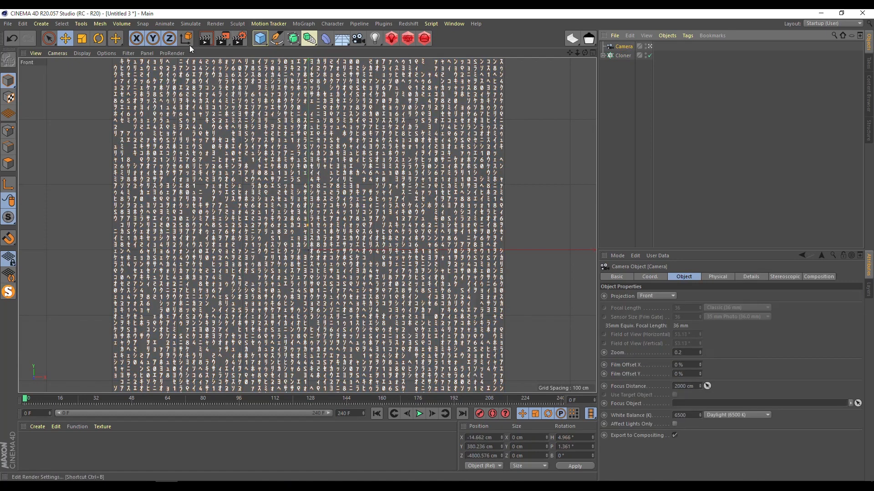
left_click(104, 53)
left_click(119, 272)
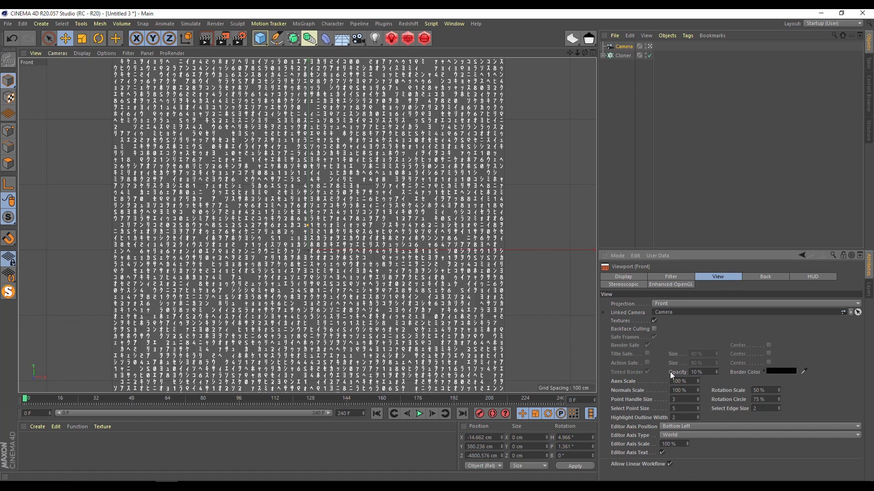
left_click_drag(716, 371, 719, 344)
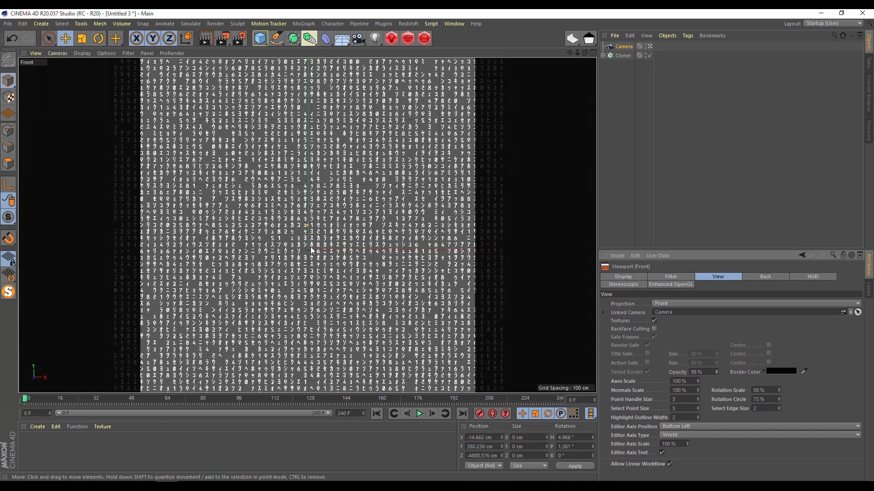
- Set the camera's zoom to 0.17 so the character grid fits the render frame
left_click(623, 56)
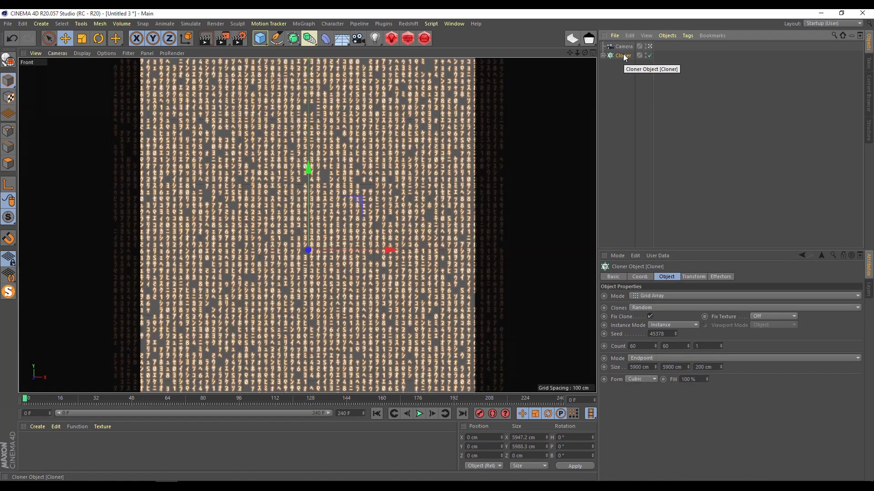
left_click(624, 47)
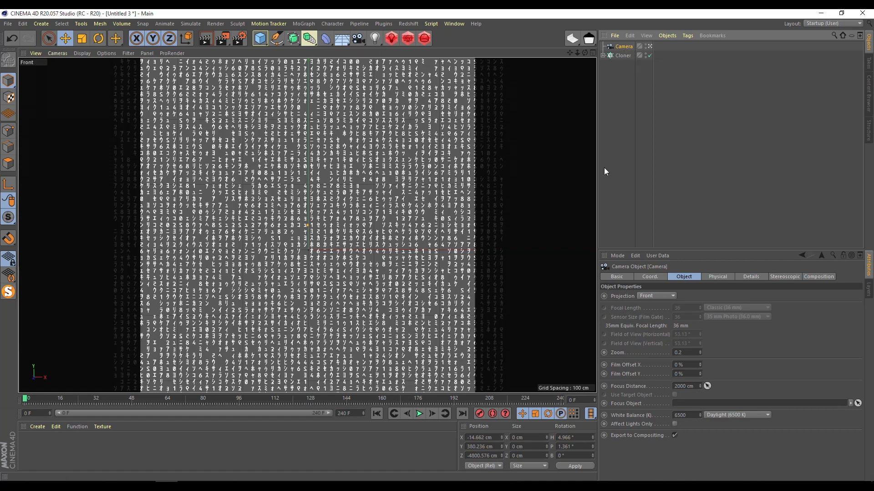
left_click(650, 276)
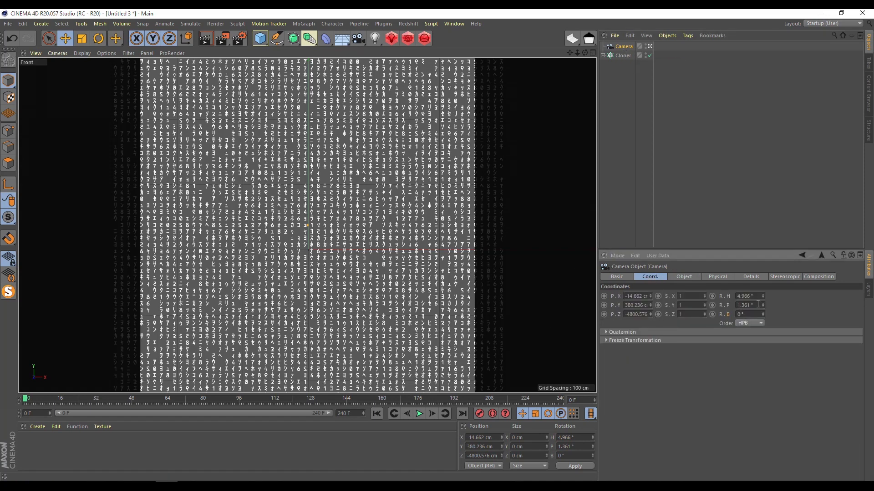
left_click(688, 278)
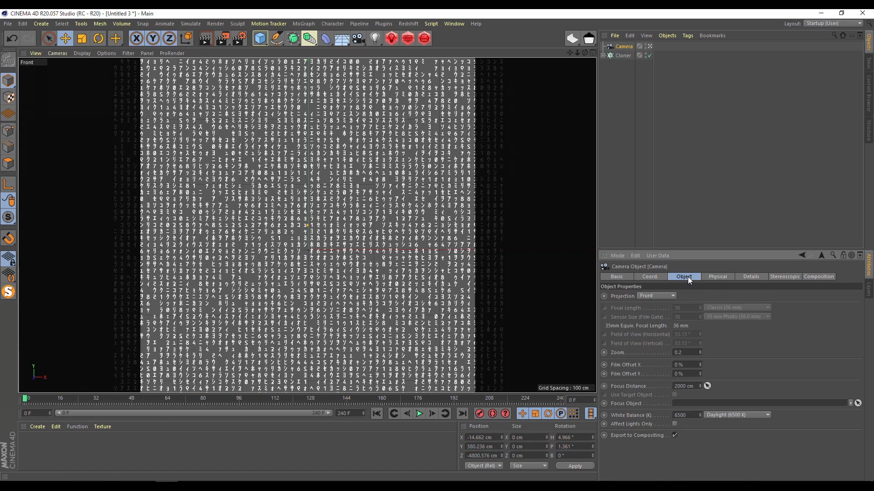
left_click(700, 354)
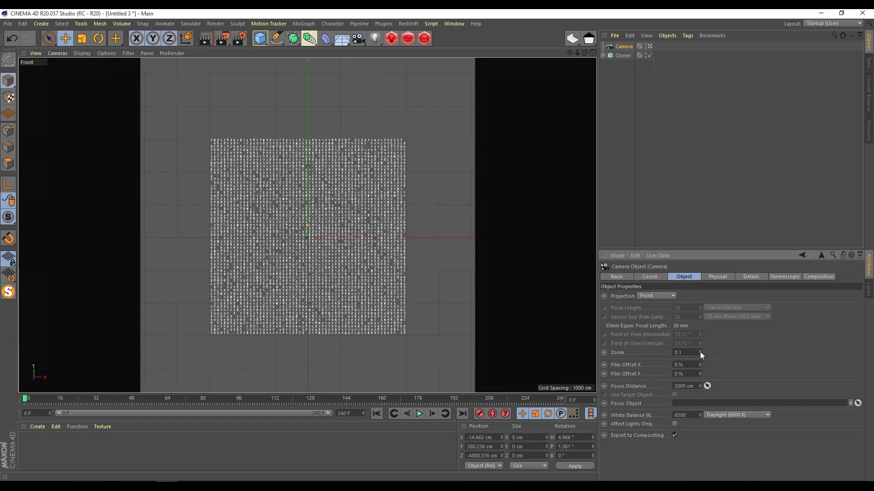
type("7")
key("Return")
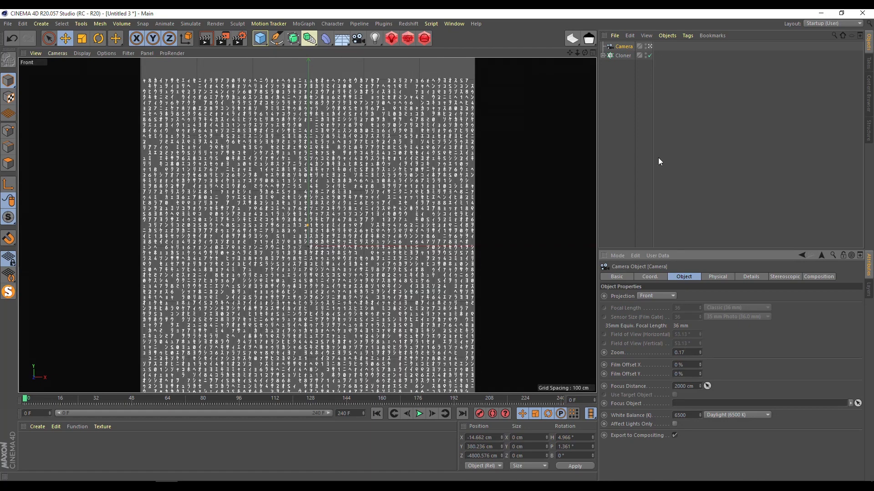
- Center the camera on the character grid by setting its X and Y positions to 0 cm
left_click_drag(569, 53, 585, 91)
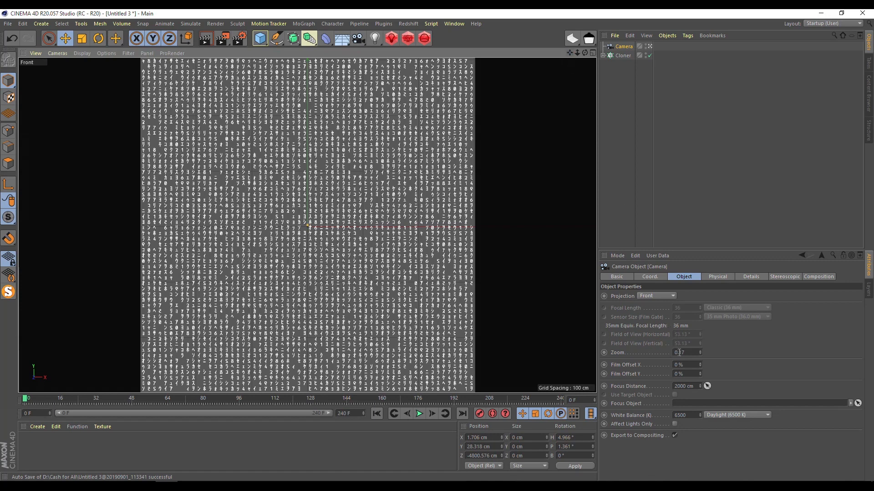
left_click(658, 278)
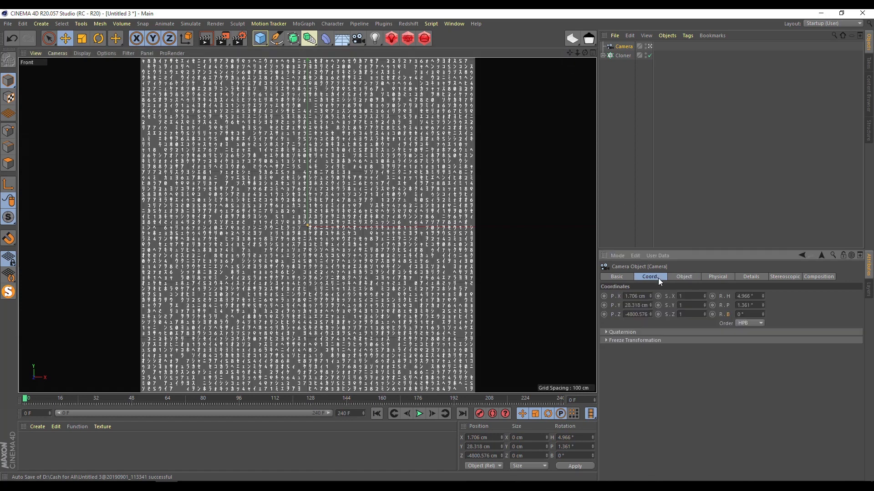
left_click(639, 297)
type("0")
key("Return")
left_click(636, 305)
type("0")
key("Return")
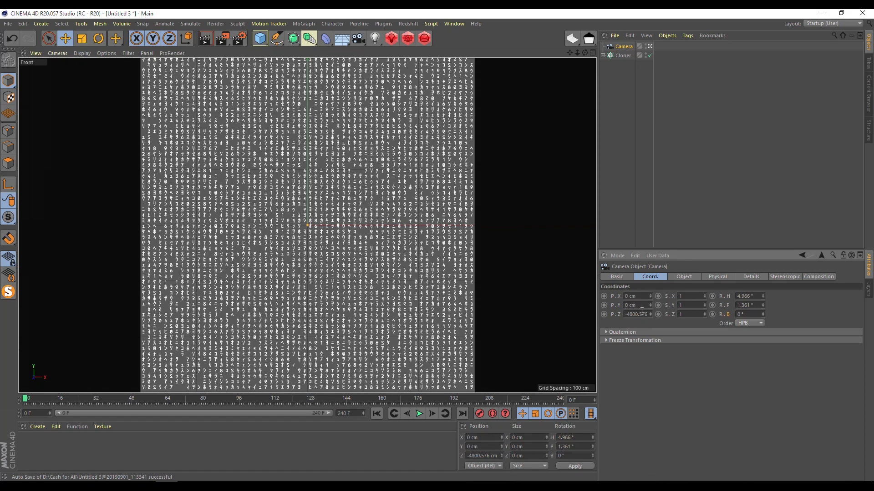
- Set the camera's Z position to -5900 cm and its heading and pitch rotation to 0°
left_click(654, 314)
type("-45900")
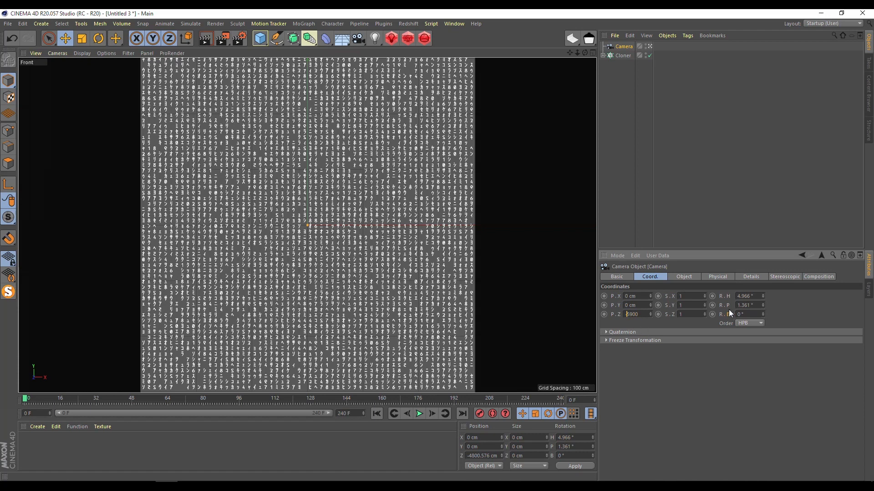
left_click_drag(755, 306, 698, 300)
type("0")
key("Return")
type("0")
key("Return")
- Try a camera zoom of 0.18, and return the zoom to 0.17
left_click(684, 278)
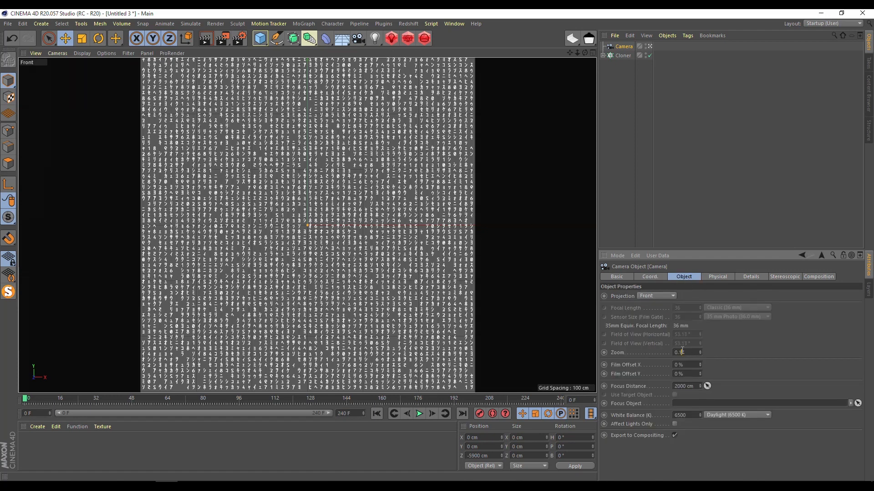
type("8")
key("Return")
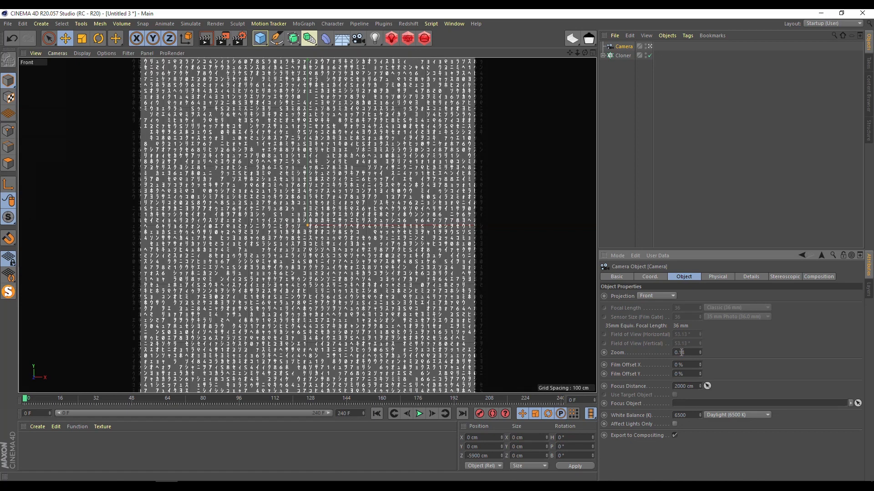
key("Return")
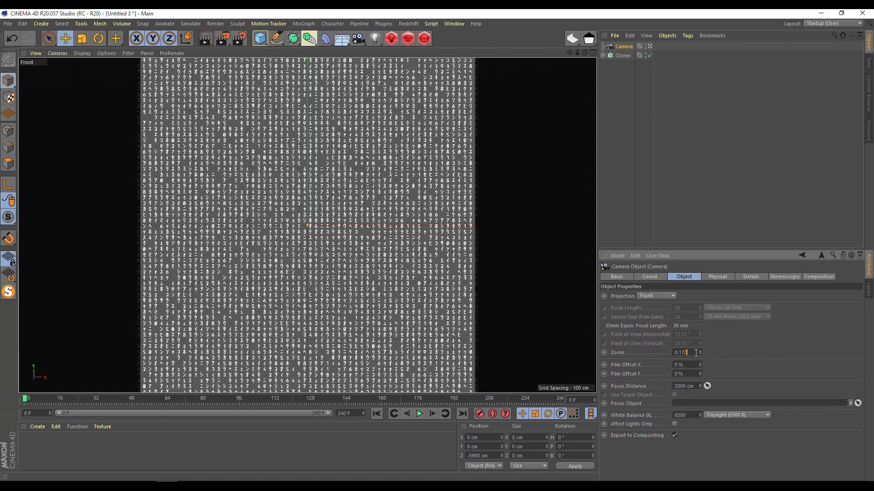
key("Return")
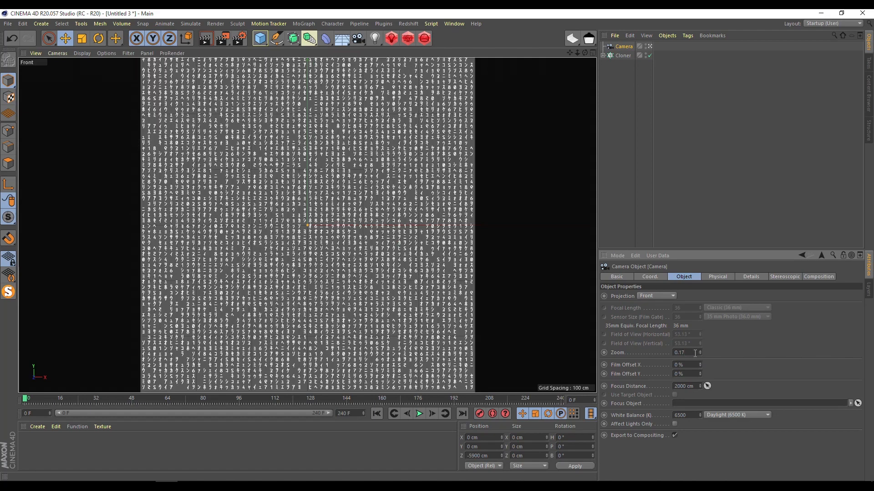
- Render the frame to the Picture Viewer without overwriting Symbols.png, inspect the edges of the image, and minimize the viewer
left_click(225, 40)
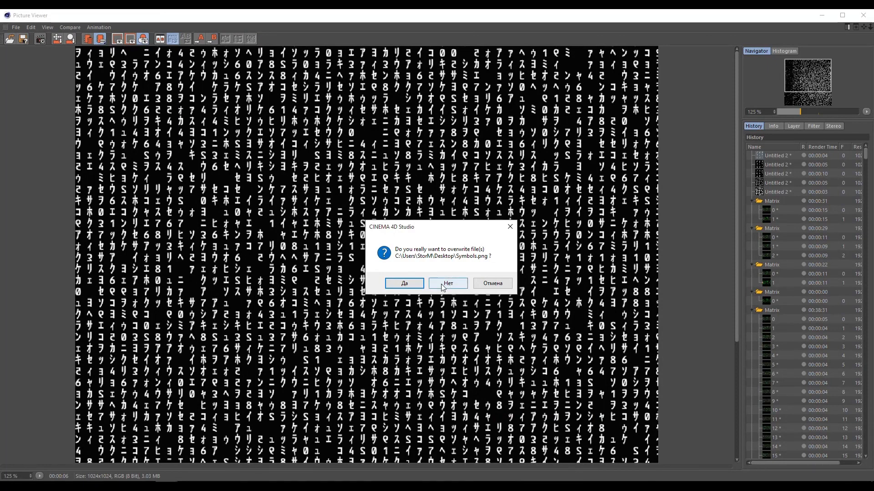
left_click(443, 285)
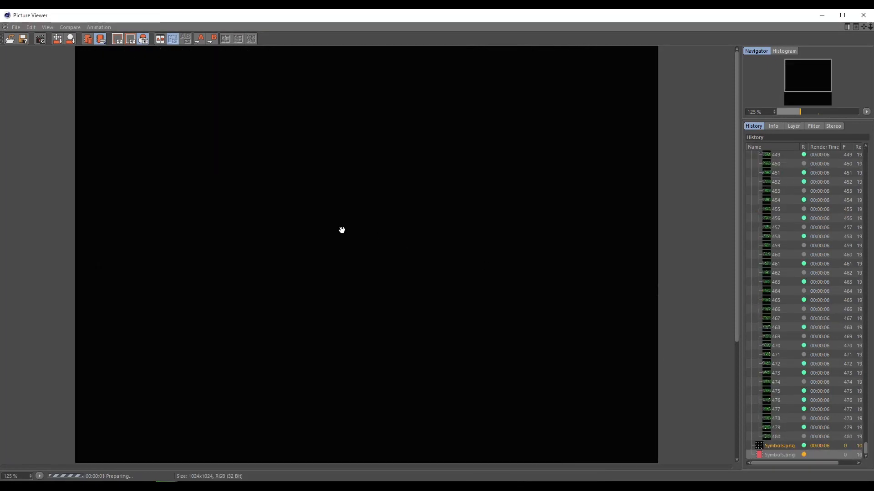
scroll(339, 232, "down", 2)
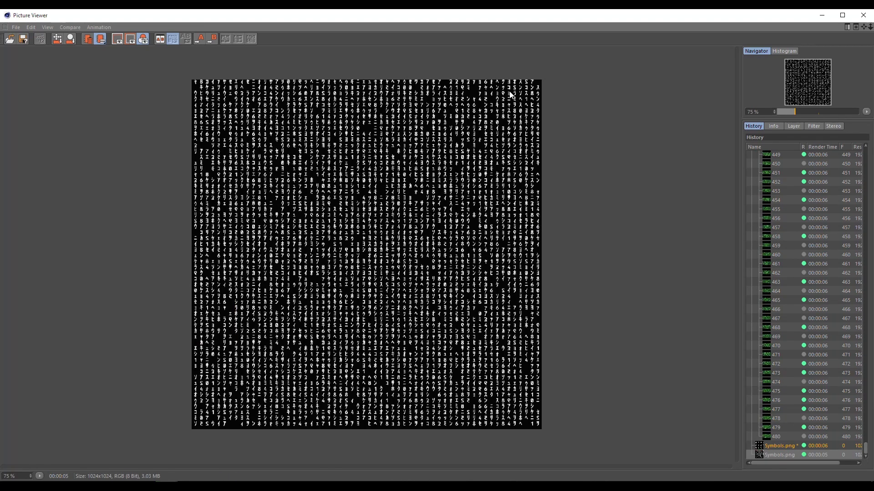
scroll(510, 95, "up", 2)
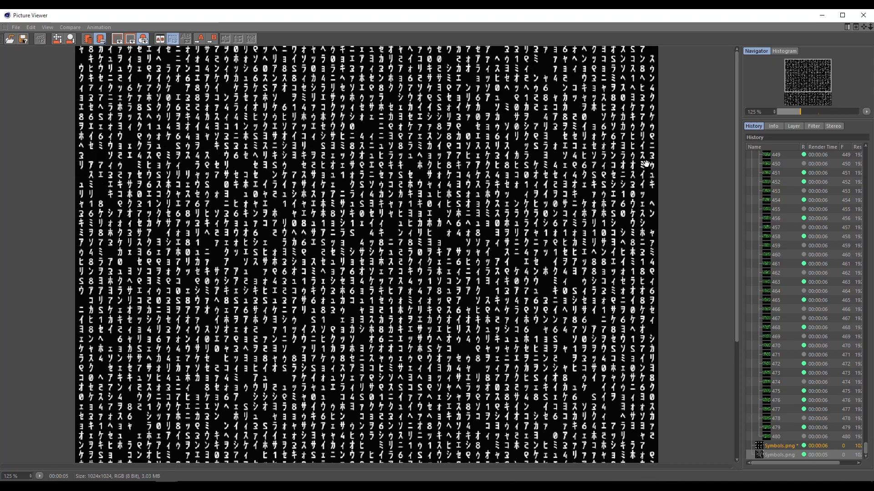
left_click_drag(614, 300, 584, 77)
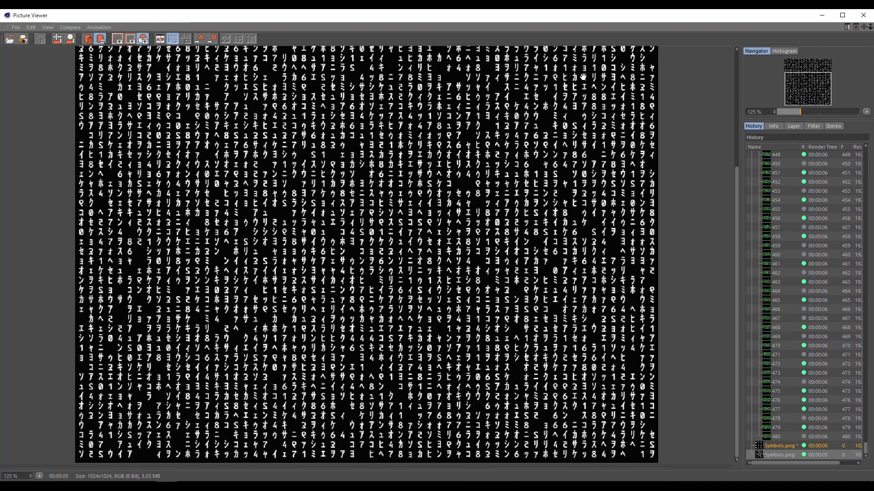
left_click_drag(389, 239, 345, 240)
left_click(822, 15)
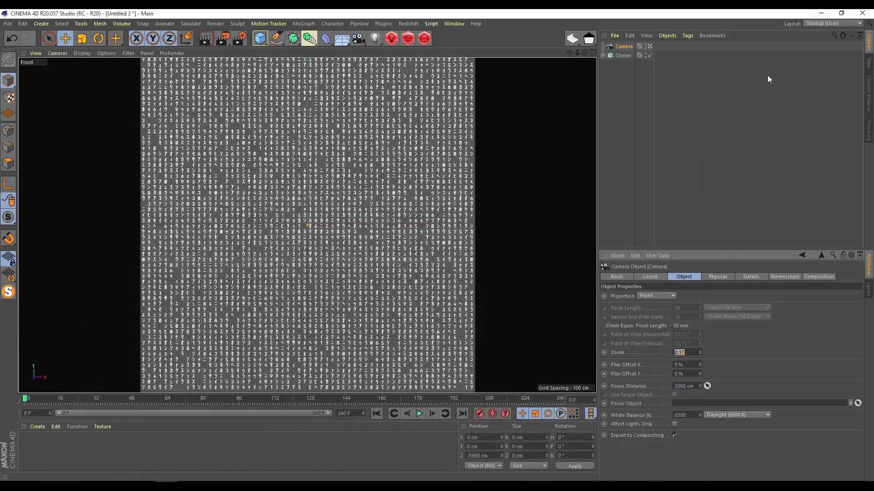
- Shift the Cloner down by setting its Y position to -20 cm
left_click(626, 56)
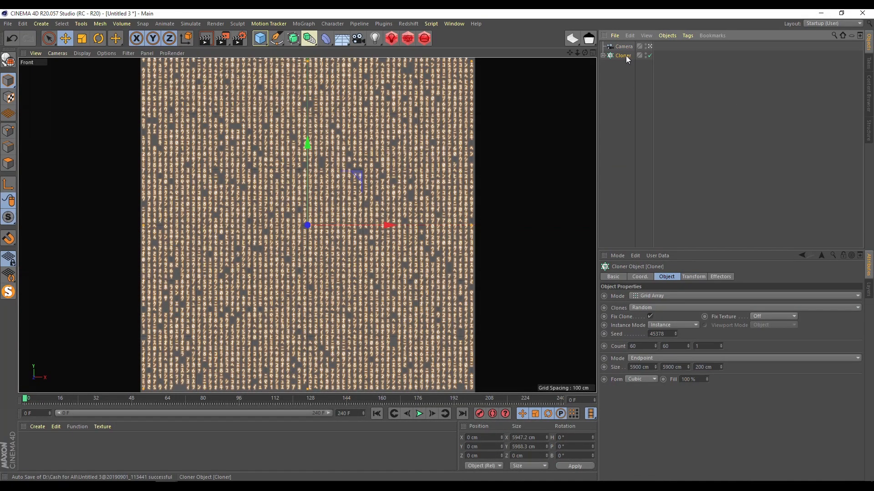
left_click(640, 277)
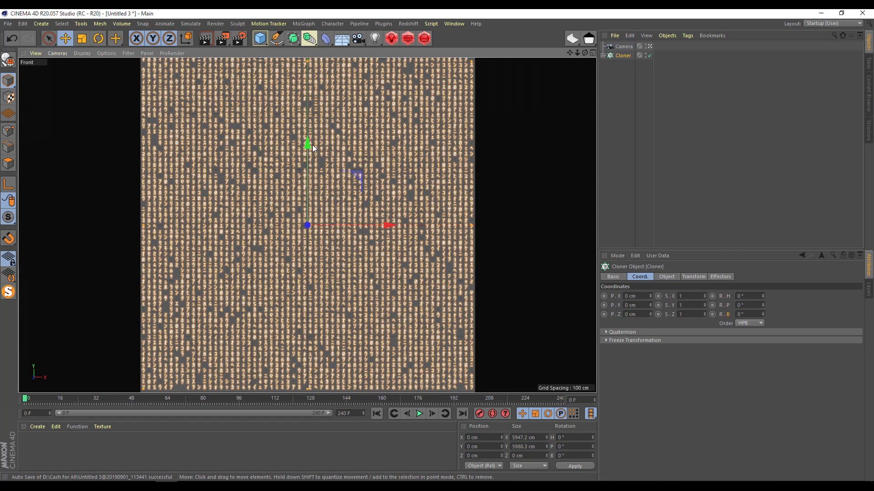
left_click_drag(307, 147, 308, 148)
left_click(630, 305)
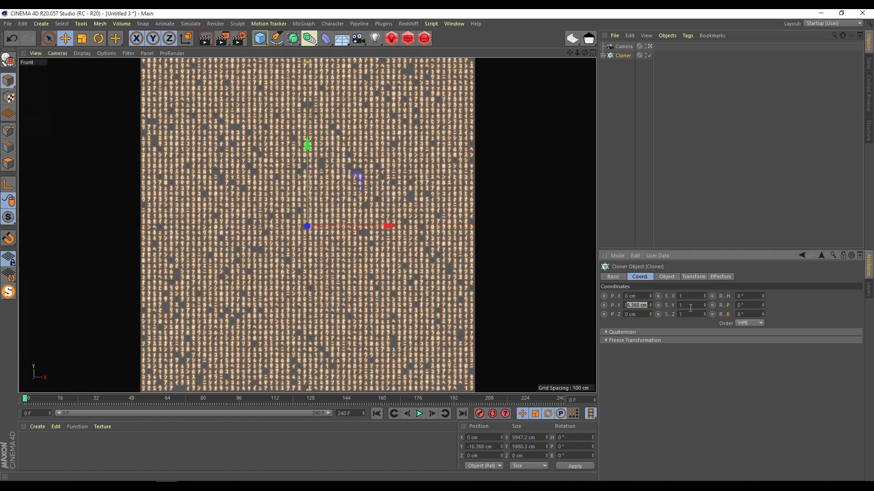
type("-15")
left_click_drag(629, 305, 645, 304)
type("20")
key("Return")
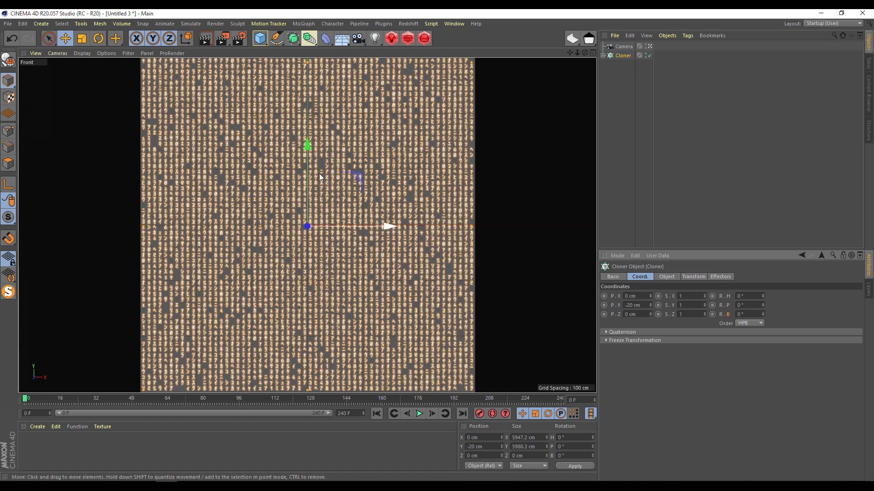
- Lower the Cloner further and set its Y position to -35 cm
left_click_drag(308, 168, 307, 167)
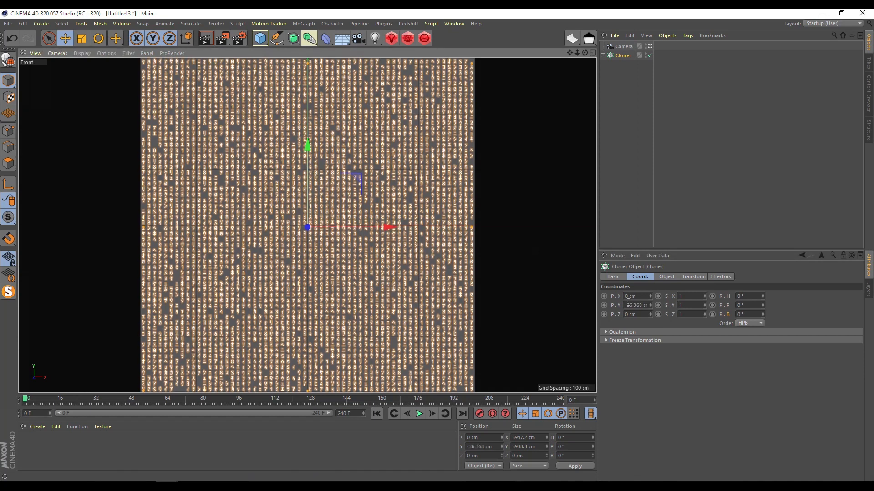
double_click(631, 305)
type("-35")
key("Return")
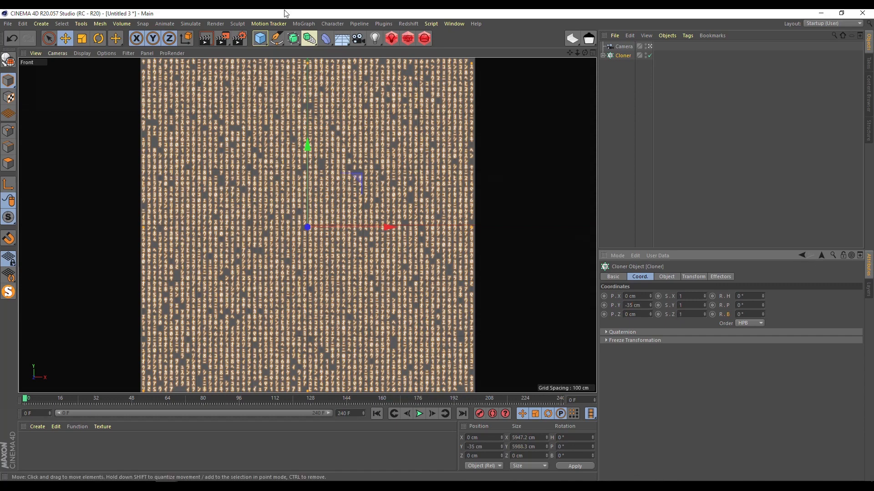
- Render the repositioned character grid to the Picture Viewer, declining to overwrite the existing Symbols.png
left_click(221, 37)
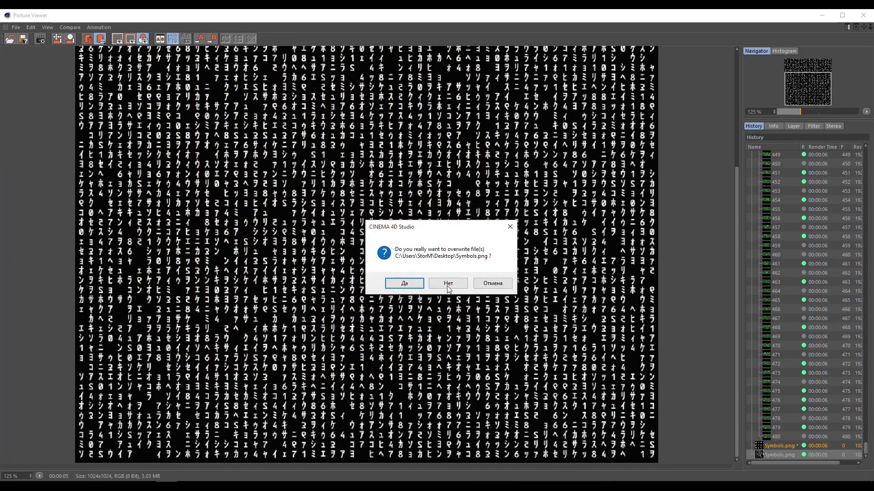
left_click(432, 285)
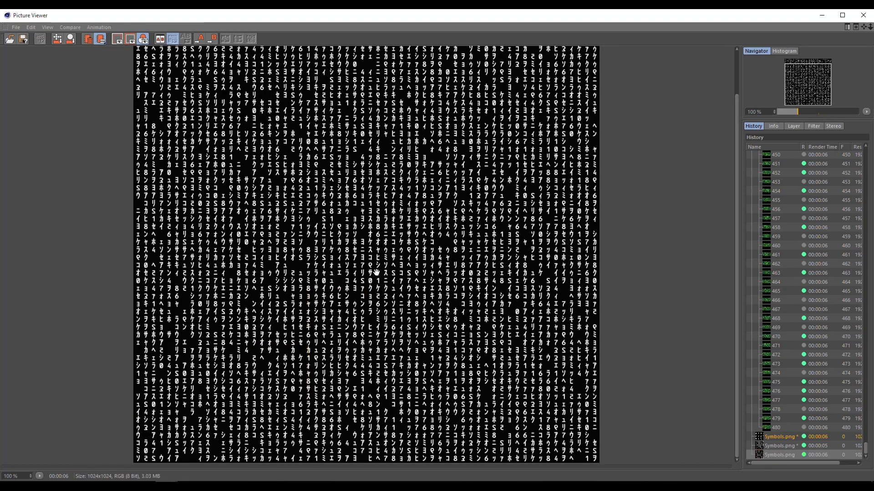
- Inspect the newest Symbols.png render for its edges and character spacing at several magnifications, and minimize the Picture Viewer
scroll(384, 278, "down", 3)
scroll(516, 73, "up", 2)
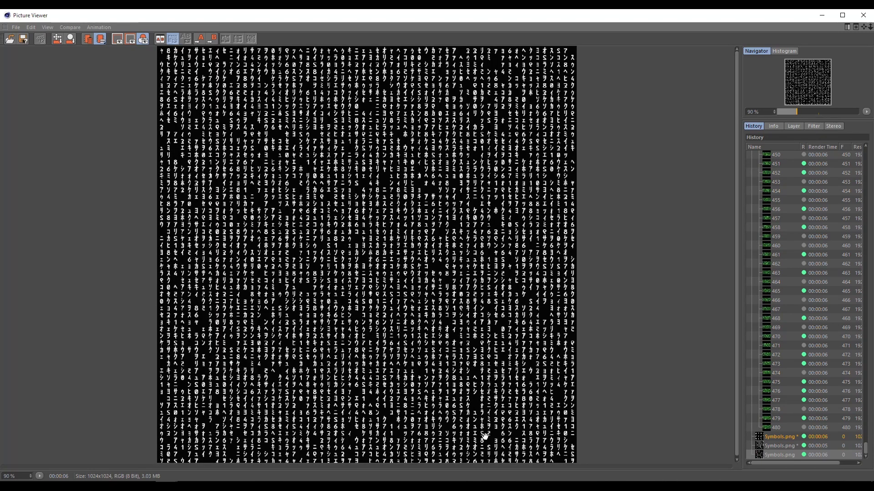
scroll(487, 437, "down", 3)
scroll(360, 365, "up", 4)
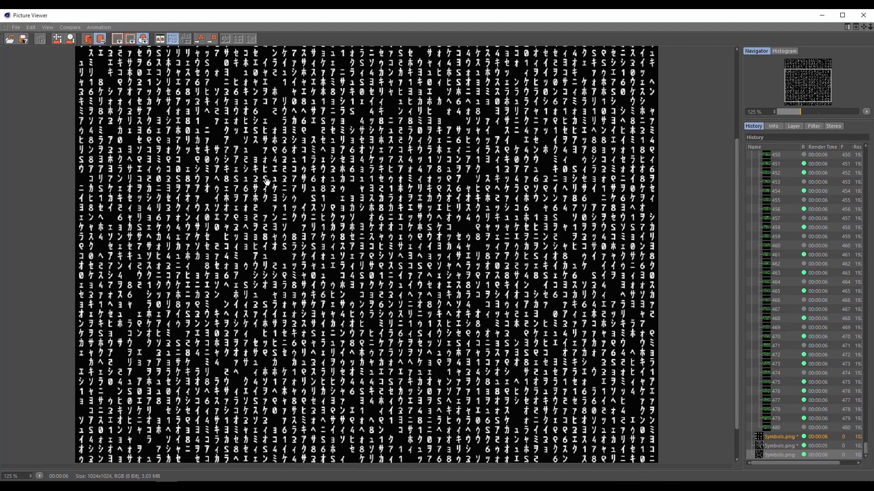
left_click(777, 455)
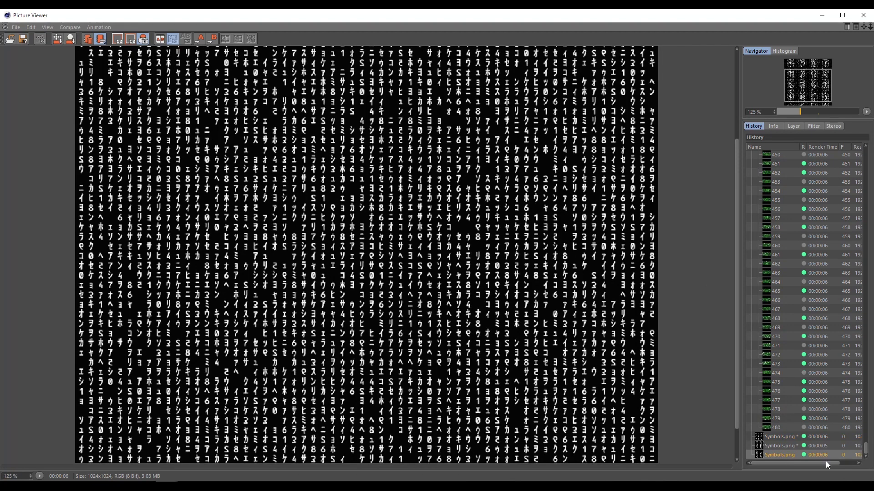
scroll(541, 315, "up", 2)
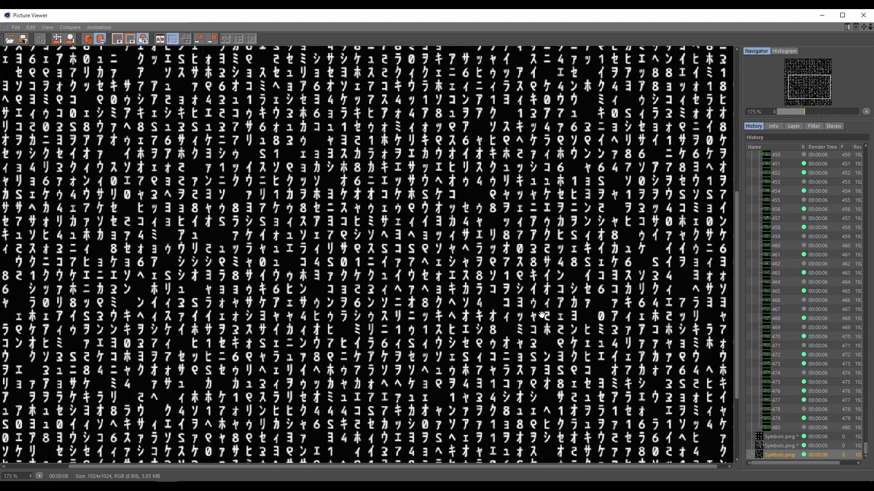
scroll(541, 315, "down", 3)
scroll(541, 315, "down", 2)
scroll(541, 314, "up", 2)
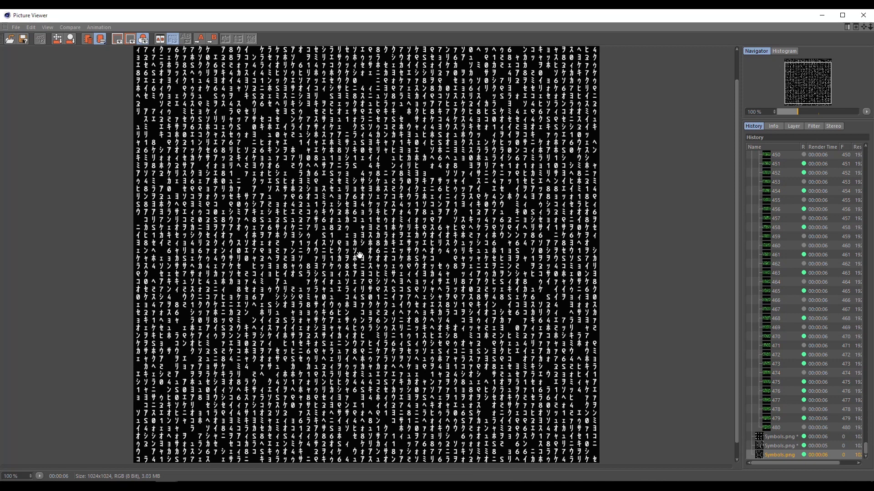
left_click(821, 16)
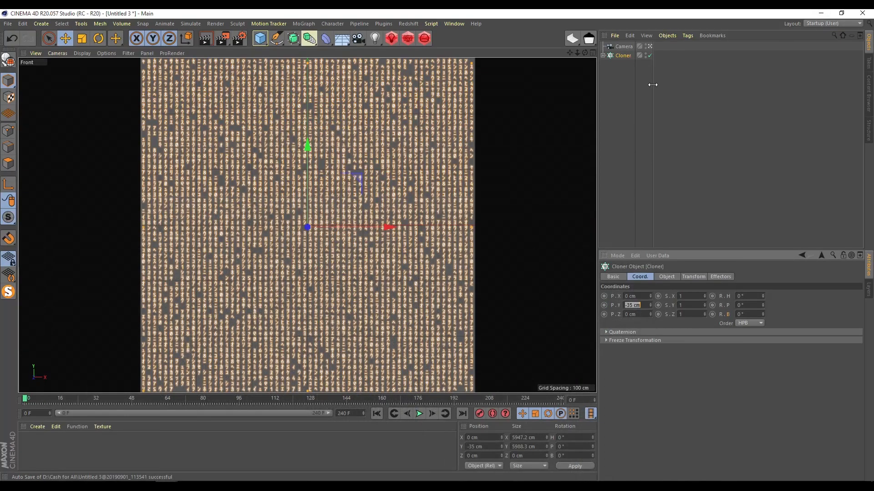
- Add a second MoGraph Cloner and set its Y position to -35 cm
left_click(626, 93)
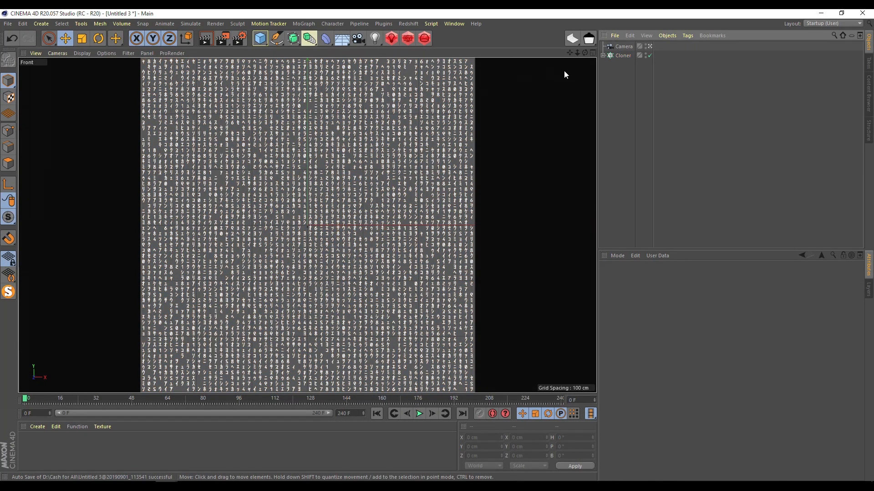
left_click(623, 56)
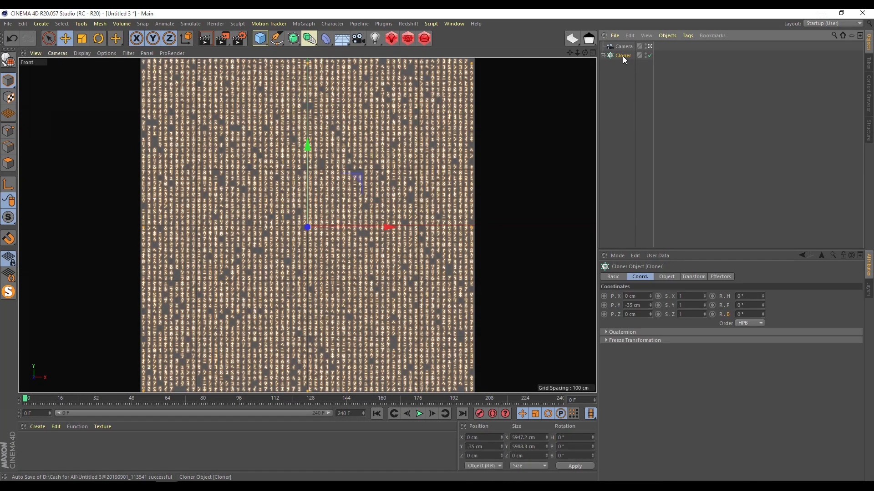
left_click(308, 24)
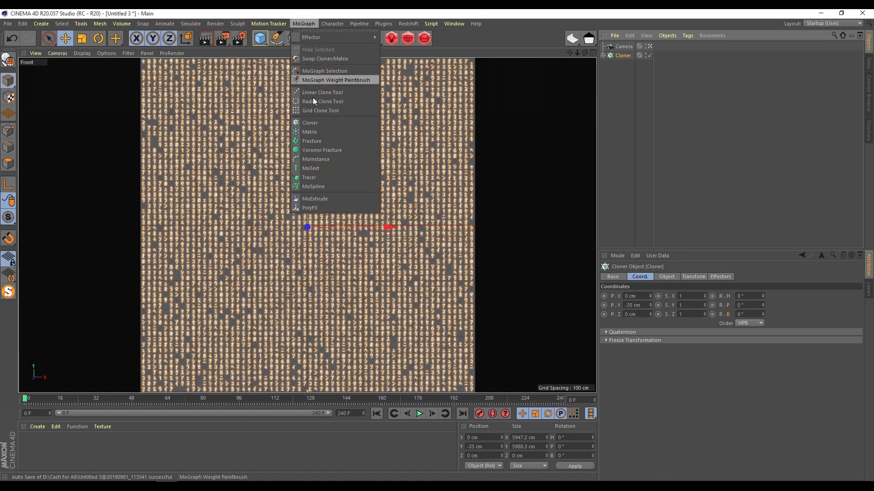
left_click(314, 123)
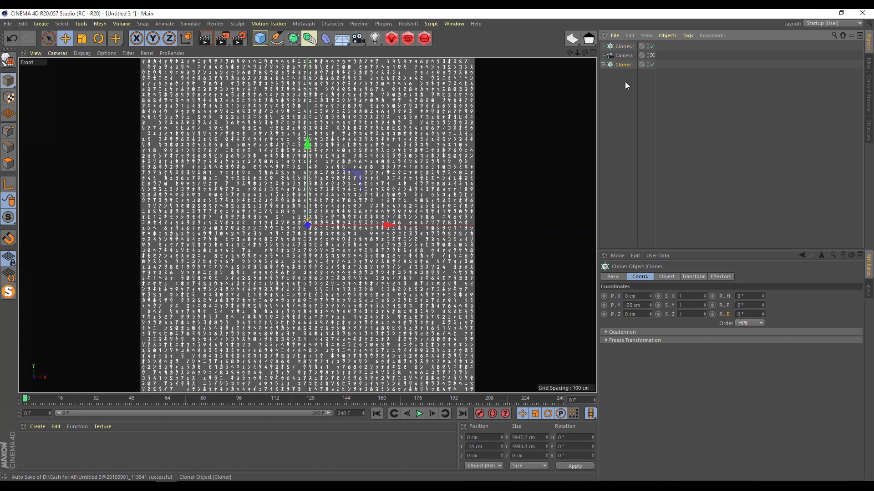
left_click(623, 65)
left_click(622, 46)
double_click(643, 305)
key("BackSpace")
type("-35")
key("Return")
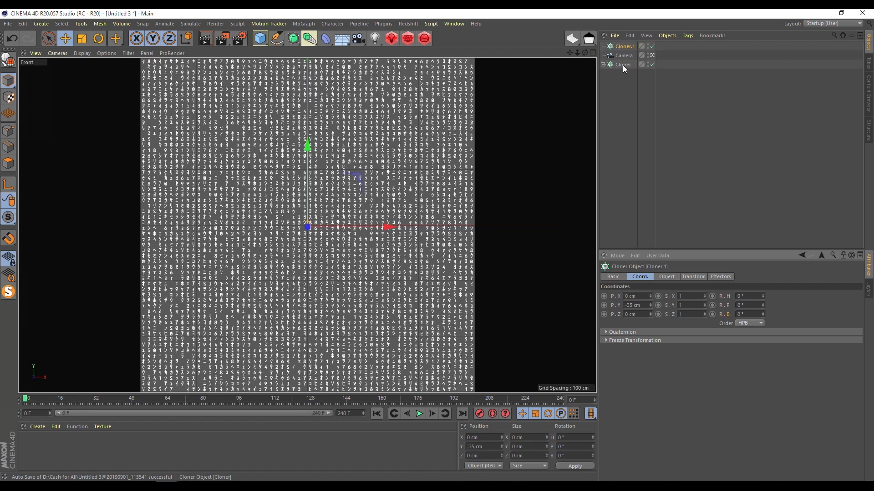
- Switch the new Cloner to Grid Array mode and set its instance mode to Multi-Instance
left_click(666, 276)
left_click(658, 295)
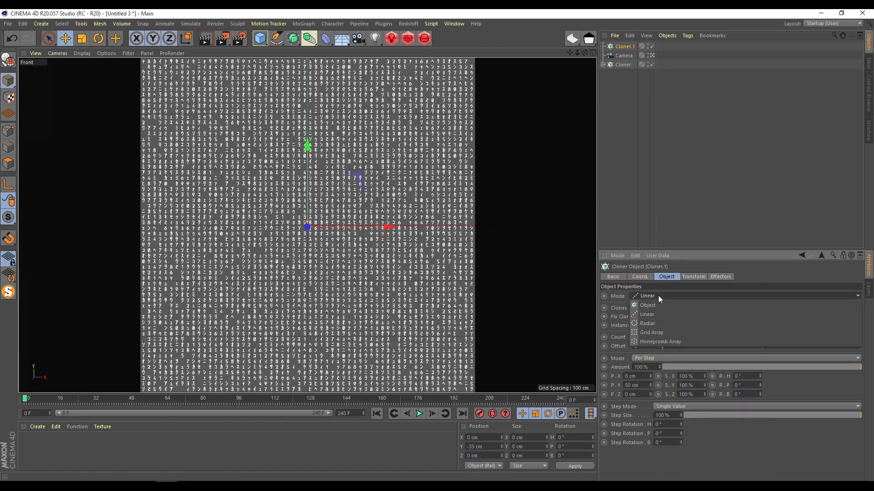
left_click(648, 334)
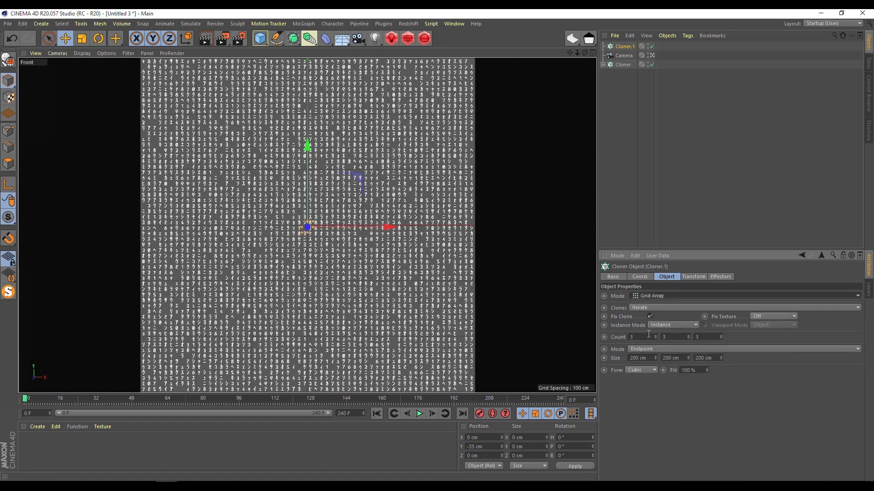
left_click(660, 324)
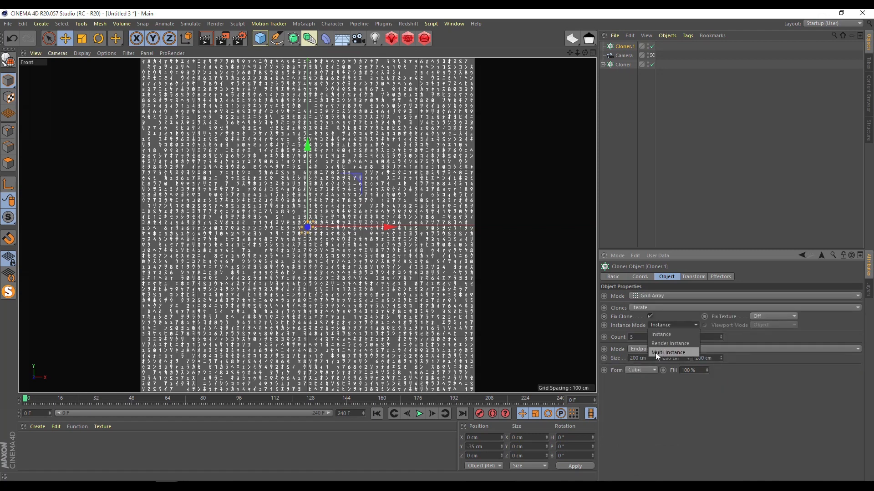
left_click(684, 350)
double_click(637, 337)
type("590")
type("5900")
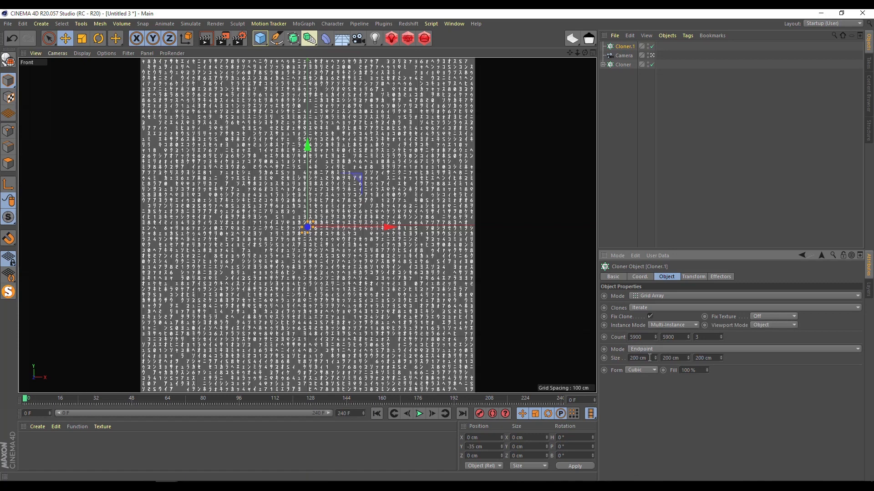
- Configure the new Cloner with a 60 × 60 × 1 count, 5900 cm width and height, and Random clones
left_click_drag(645, 340, 584, 336)
type("60")
type("6")
left_click_drag(676, 338, 587, 354)
type("0")
type("5900")
left_click_drag(686, 360, 621, 354)
type("591")
key("Return")
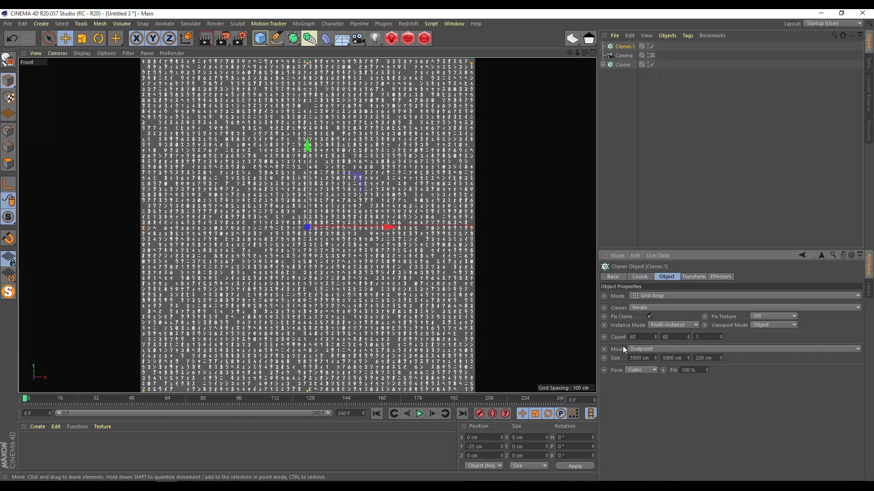
left_click(646, 307)
left_click(645, 326)
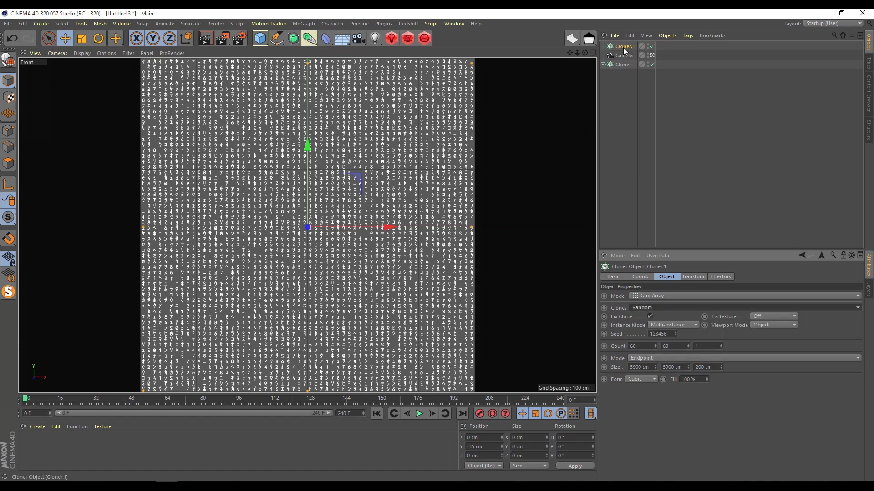
- Hide the original character Cloner and add a Plane primitive oriented to +Z
left_click(647, 63)
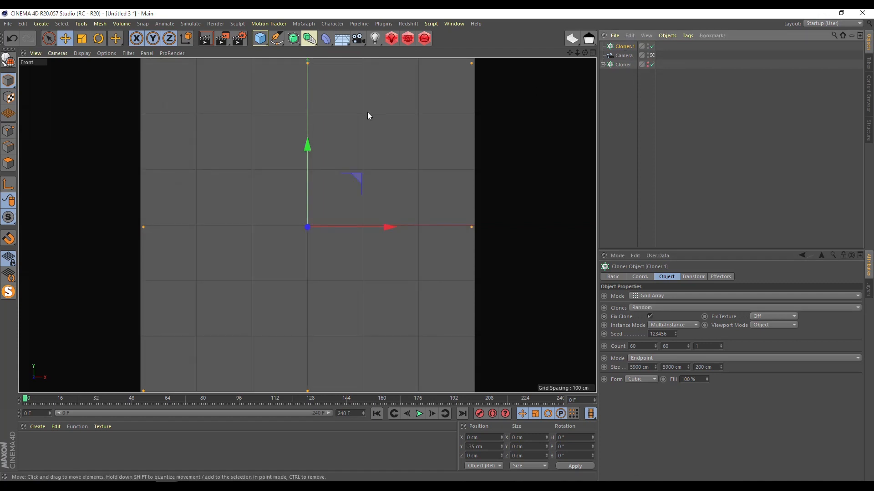
left_click(262, 40)
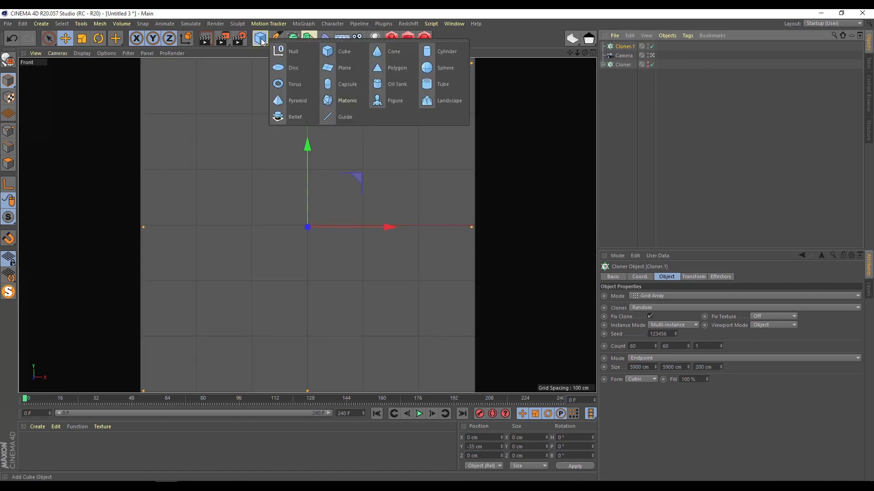
left_click(343, 67)
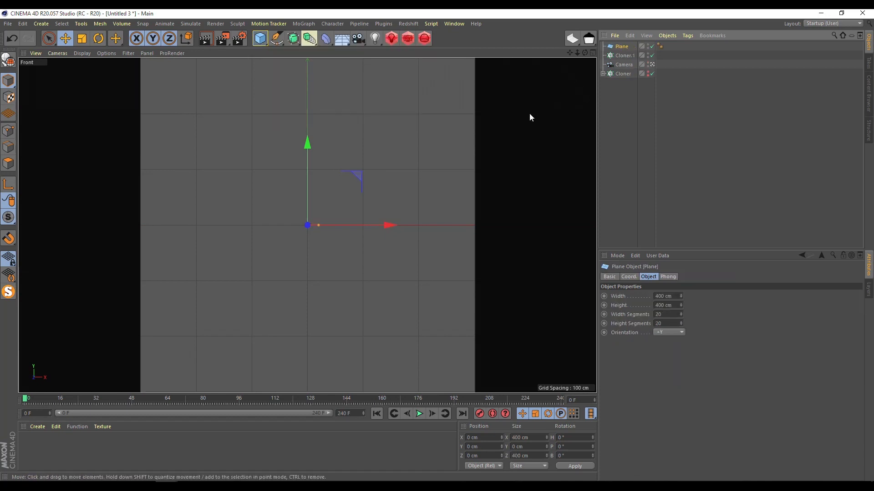
left_click(663, 332)
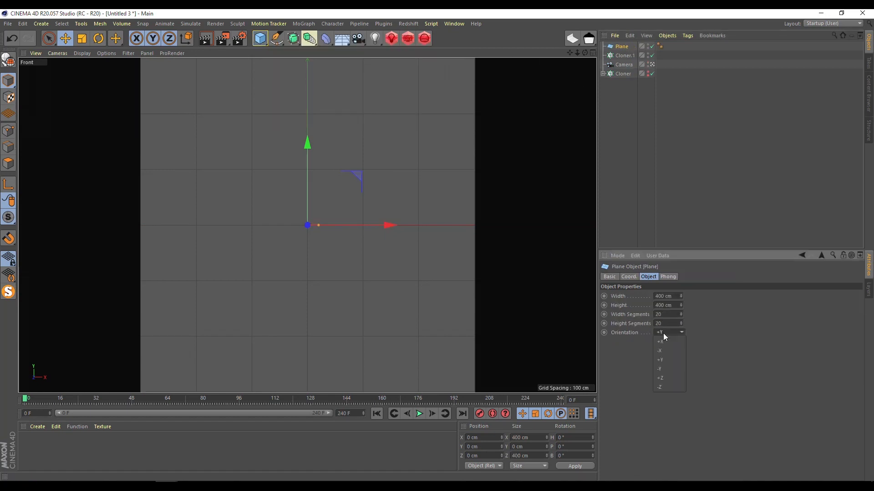
left_click(663, 387)
left_click(679, 333)
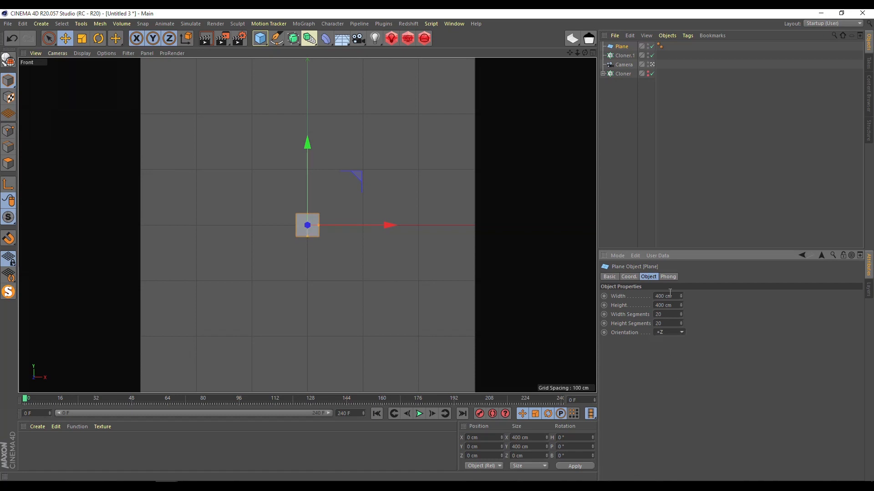
- Reduce the plane to 1 width segment and 1 height segment, and set its width to 80 cm
type("1")
left_click_drag(667, 316, 608, 324)
type("1")
left_click_drag(667, 296, 603, 301)
type("80")
key("Return")
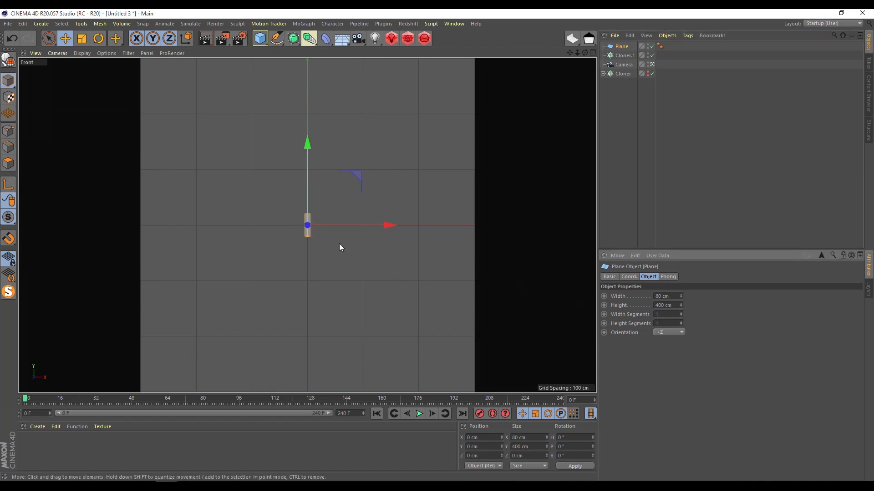
- Lengthen the plane, trying a height of 1000 cm before settling on 1500 cm
left_click_drag(667, 305, 604, 304)
type("1000")
key("Return")
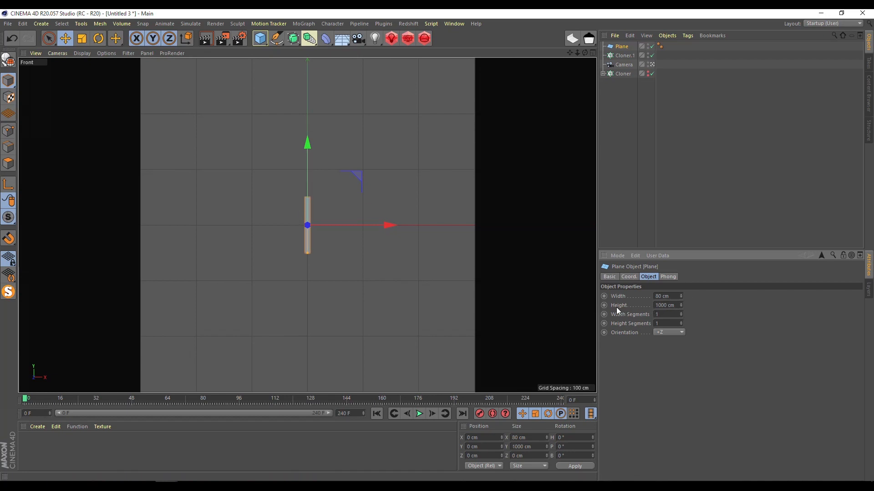
left_click(668, 306)
type("1500")
key("Return")
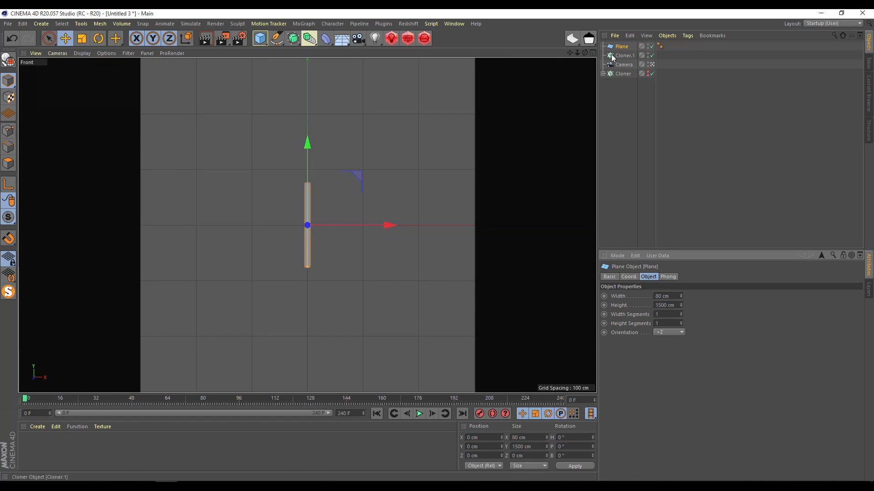
- Make the plane a child of the new Cloner and show the original character Cloner again
left_click_drag(622, 47, 627, 57)
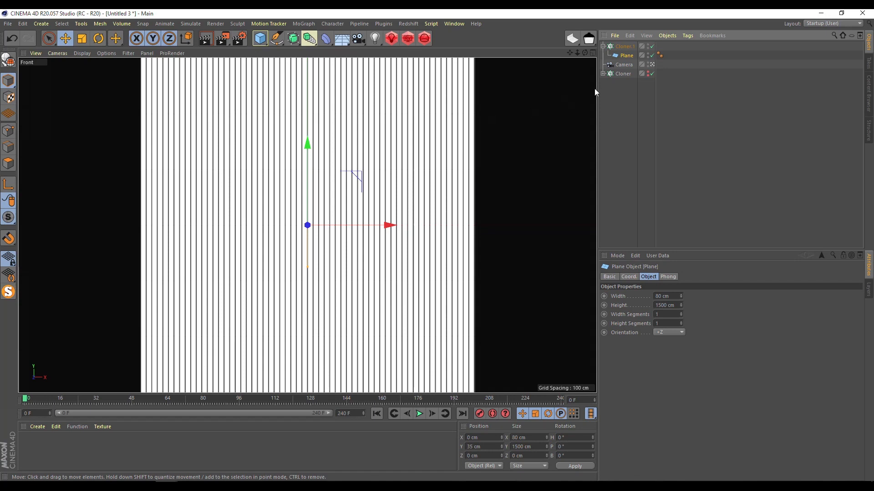
left_click(625, 47)
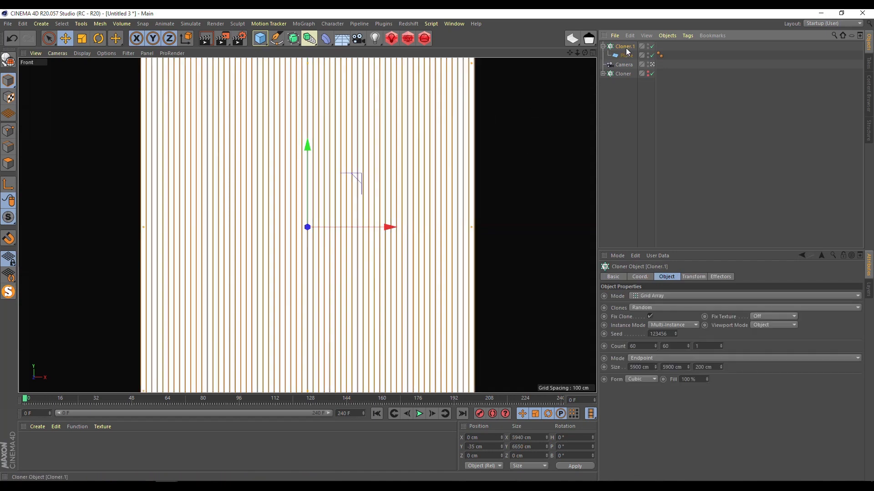
left_click(647, 75, "alt")
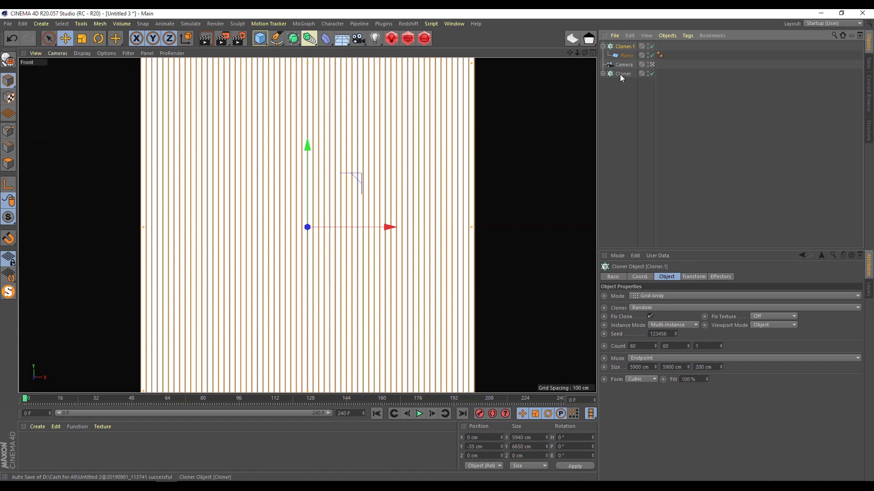
- Disable and enable the Plane repeatedly to compare its cloned columns with the character grid behind them
left_click(651, 55)
left_click(651, 56)
left_click(651, 56)
left_click(651, 56)
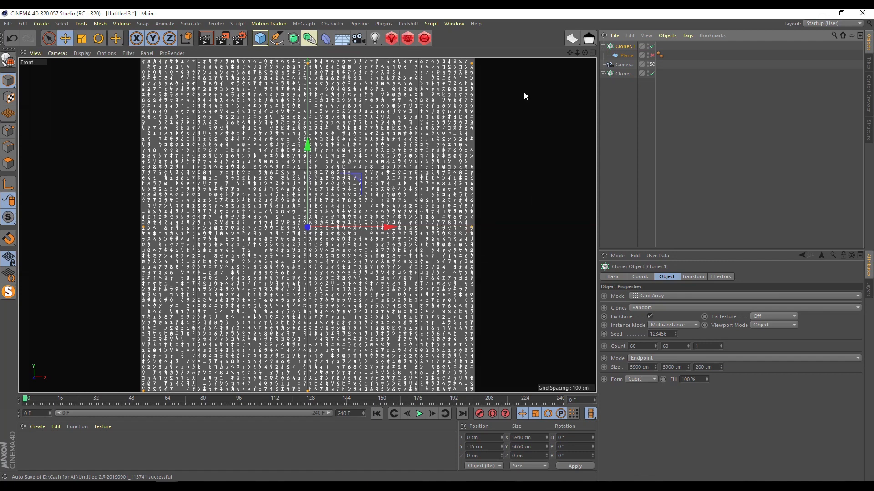
left_click(651, 56)
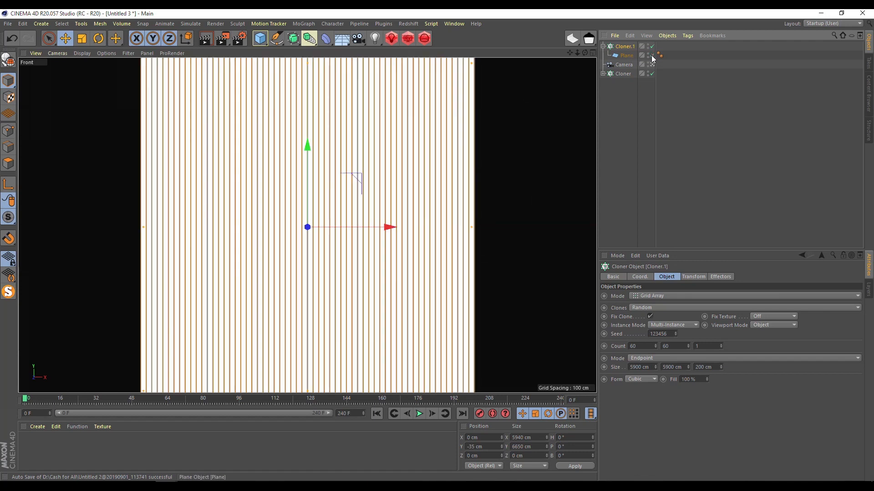
left_click(651, 56)
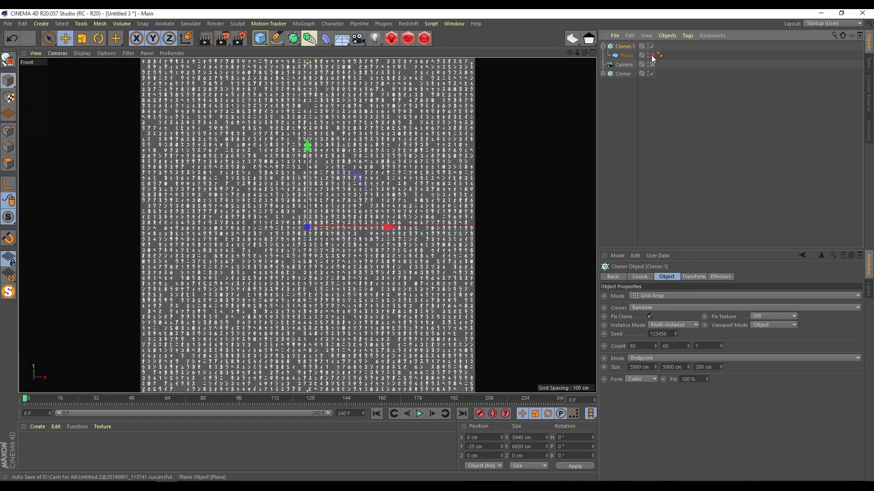
left_click(651, 56)
left_click(651, 56)
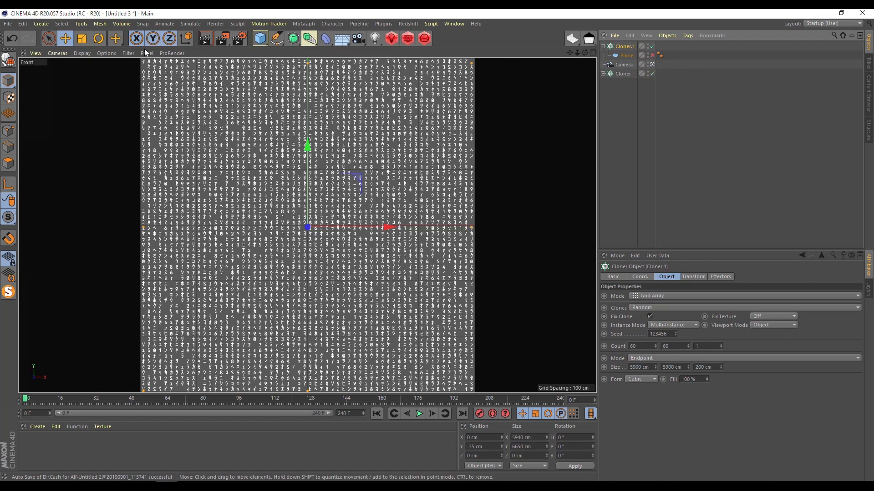
- Lower the viewport's tinted border opacity to 71% and enable the Plane again
left_click(107, 53)
left_click(121, 271)
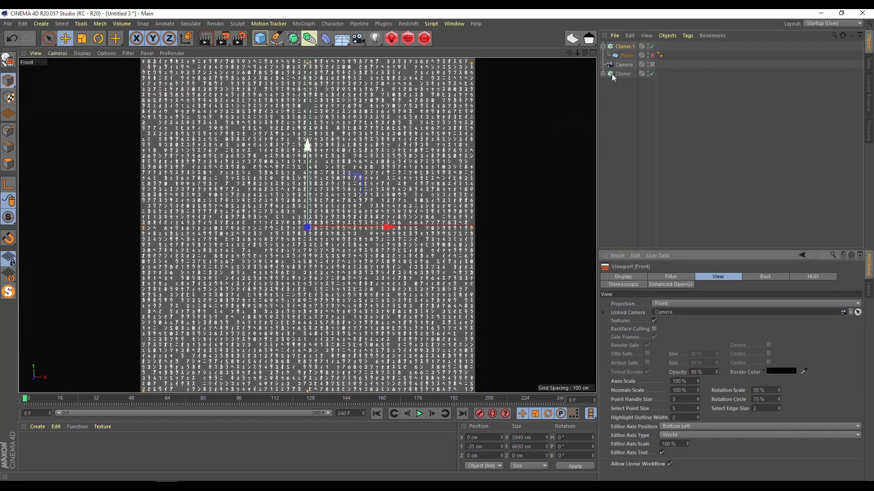
left_click_drag(716, 372, 716, 382)
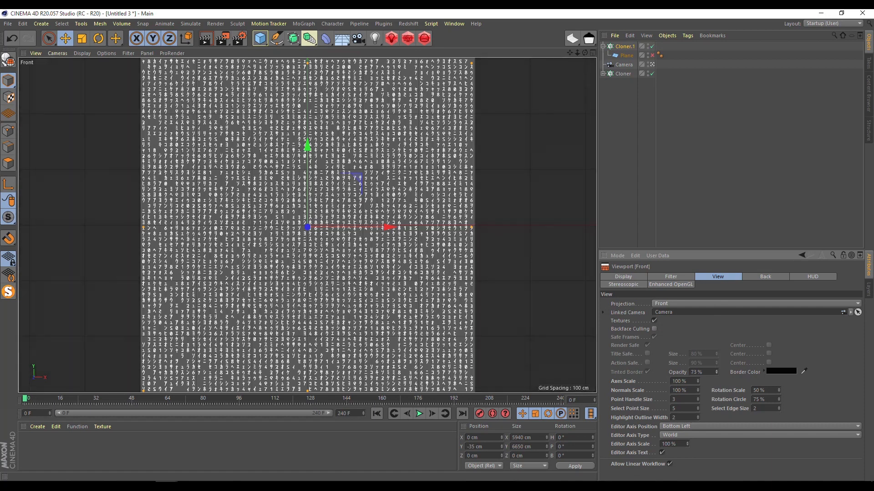
left_click(652, 55)
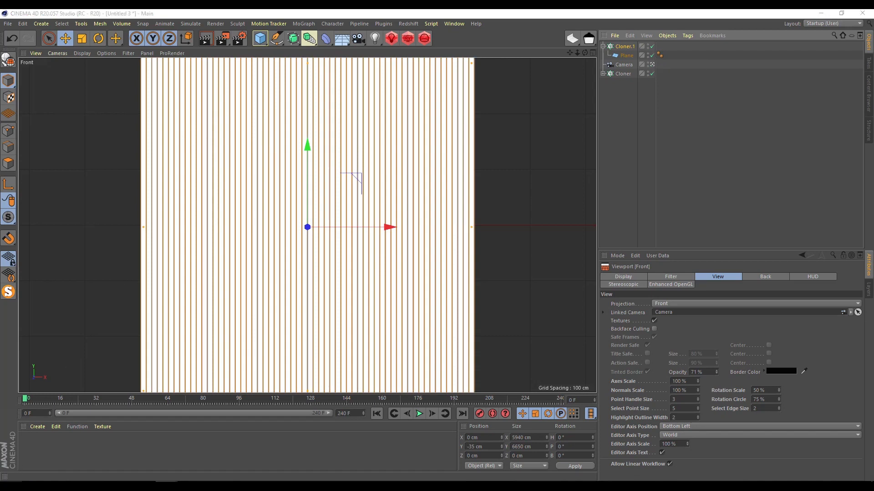
- Divide 5900 by 60 in the Windows Calculator to work out the clone spacing, and close the calculator
key("super")
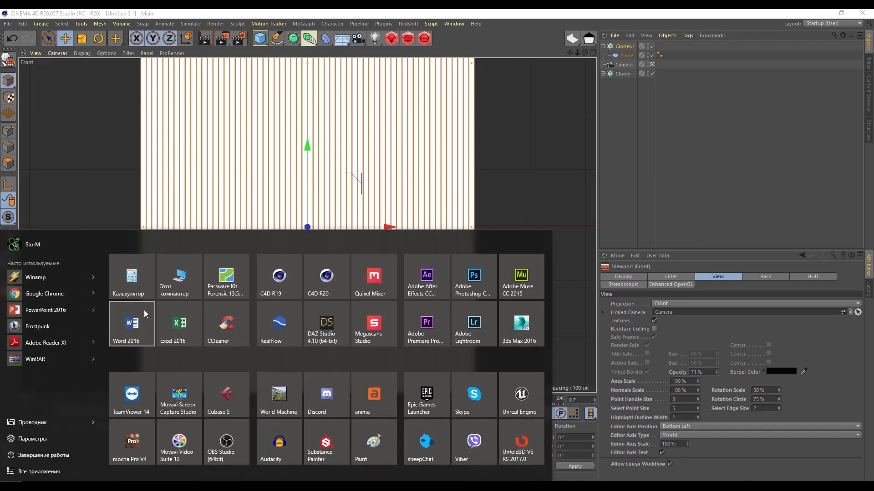
left_click(137, 282)
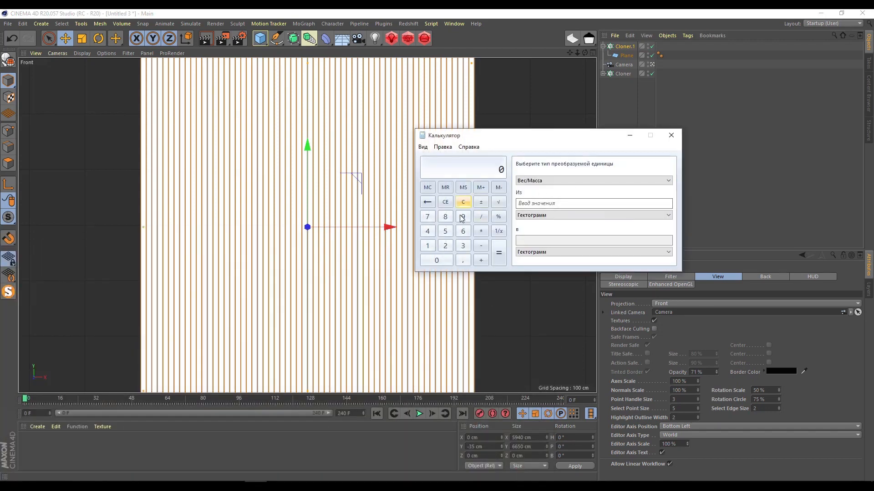
left_click(445, 232)
left_click(463, 216)
double_click(438, 260)
left_click(481, 216)
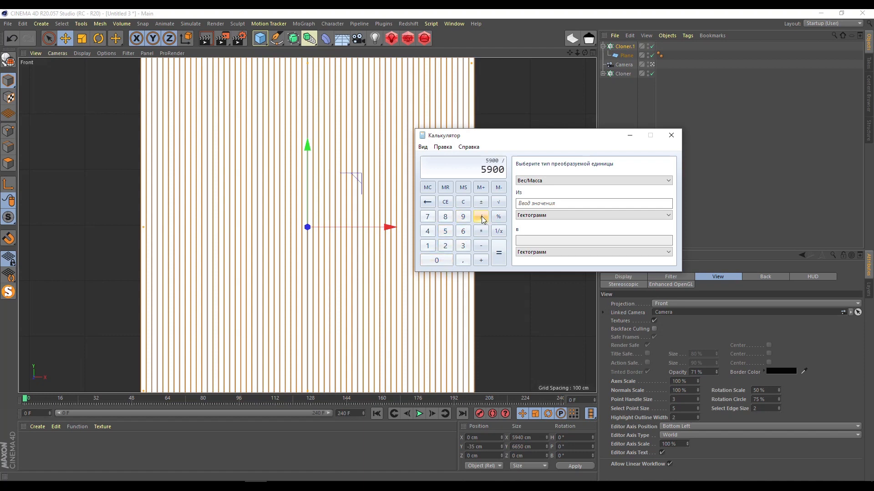
left_click(463, 232)
left_click(439, 261)
left_click(498, 254)
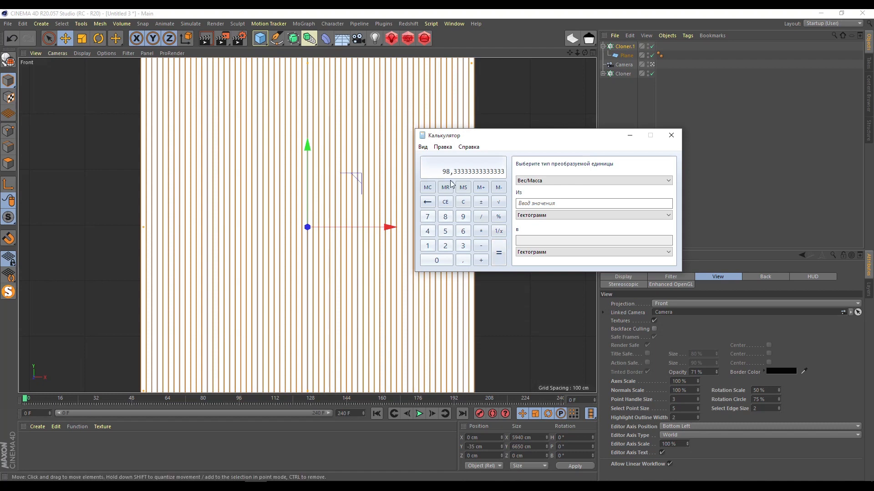
left_click(671, 135)
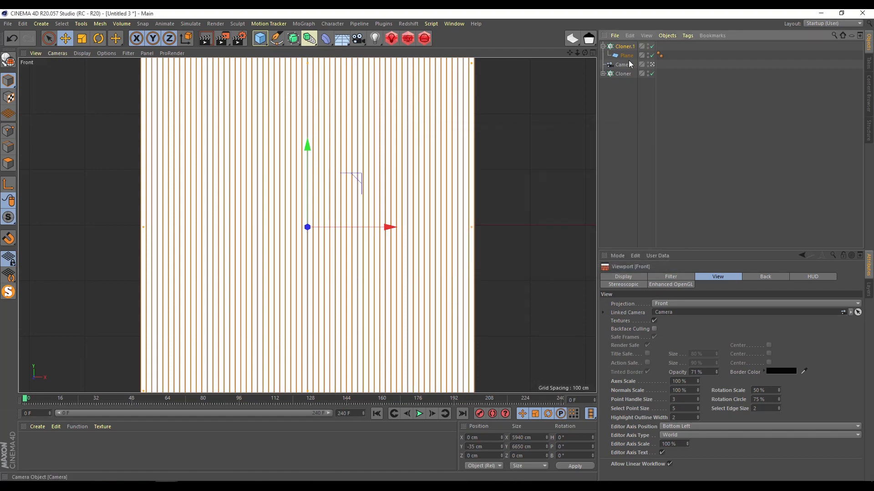
- Disable the original character Cloner and try a vertical count of 2 for the plane Cloner
left_click(626, 55)
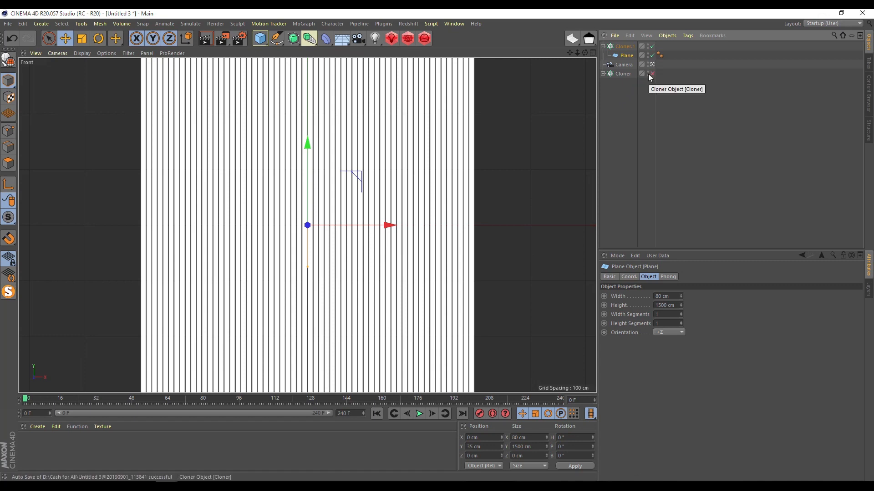
left_click(628, 46)
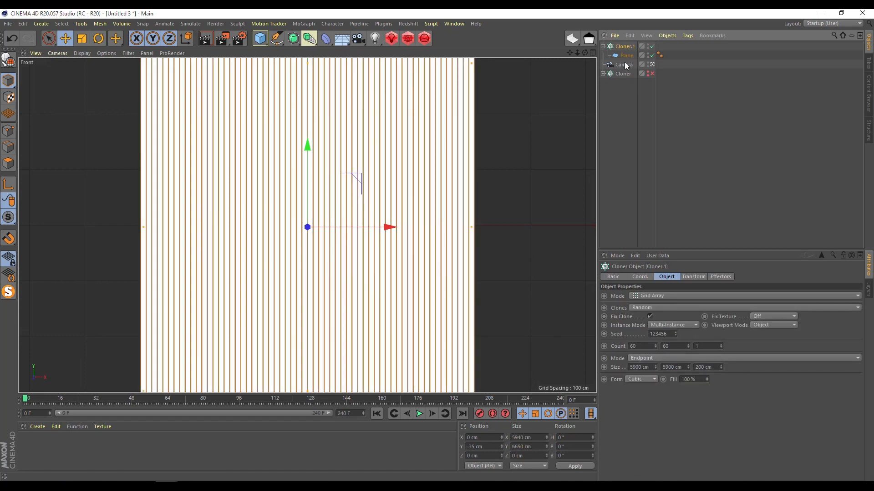
double_click(679, 347)
type("6")
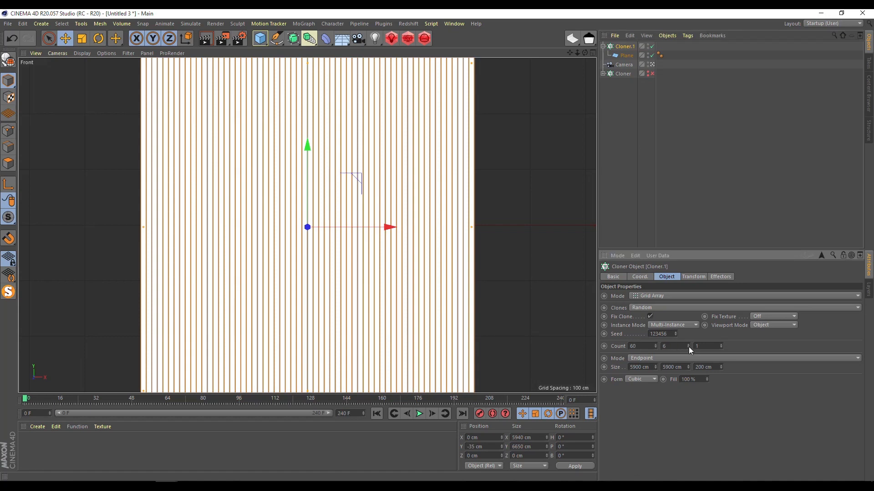
key("BackSpace")
type("2")
key("Return")
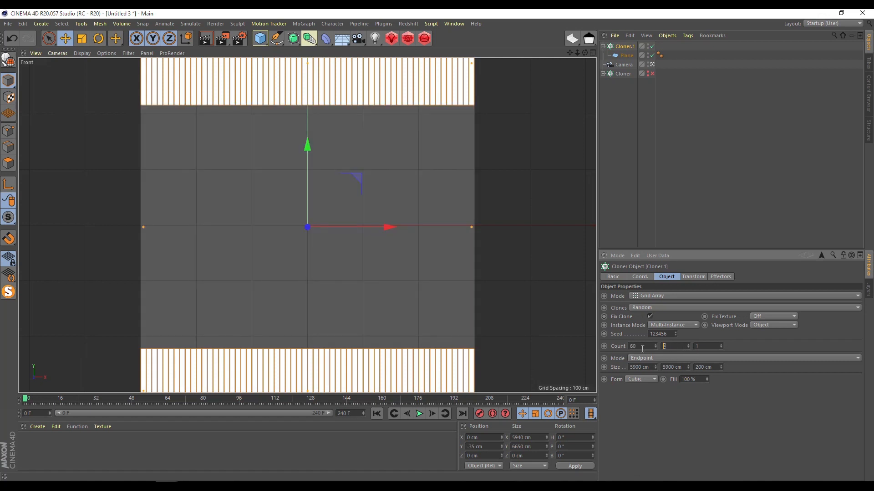
- Raise the plane Cloner's vertical count through 3 and 4 to 5
left_click_drag(666, 346, 642, 349)
type("3")
key("Return")
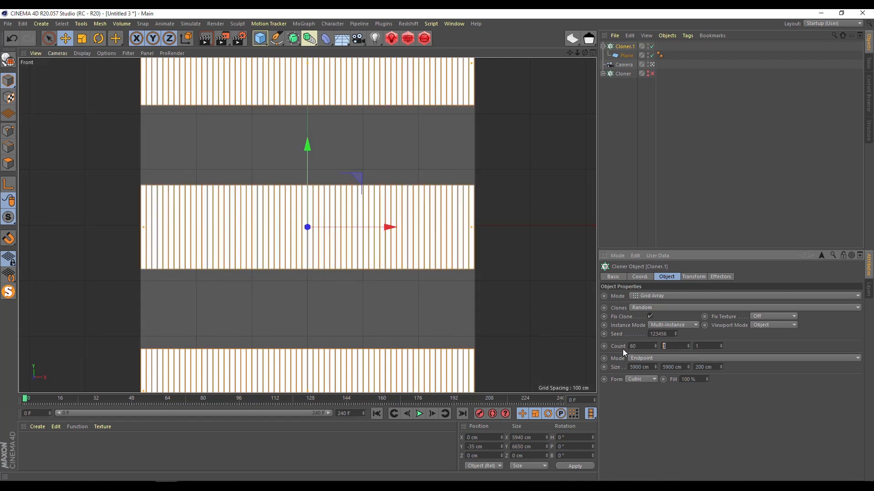
type("4")
key("Return")
left_click_drag(672, 347, 640, 349)
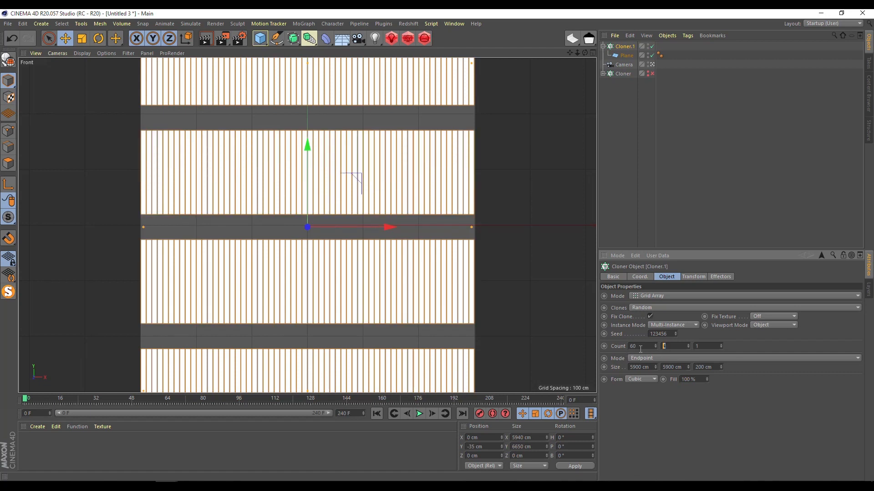
type("5")
key("Return")
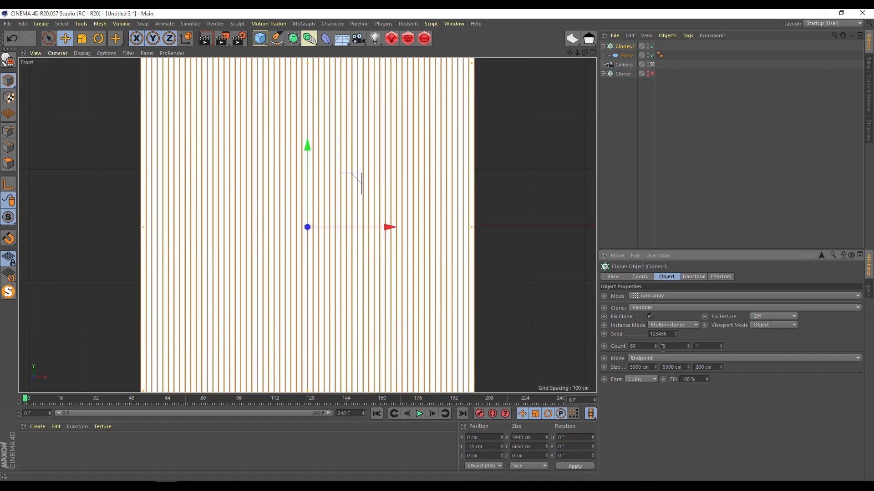
- Shorten the cloned Plane to a height of 1000 cm
left_click(624, 56)
left_click(650, 306)
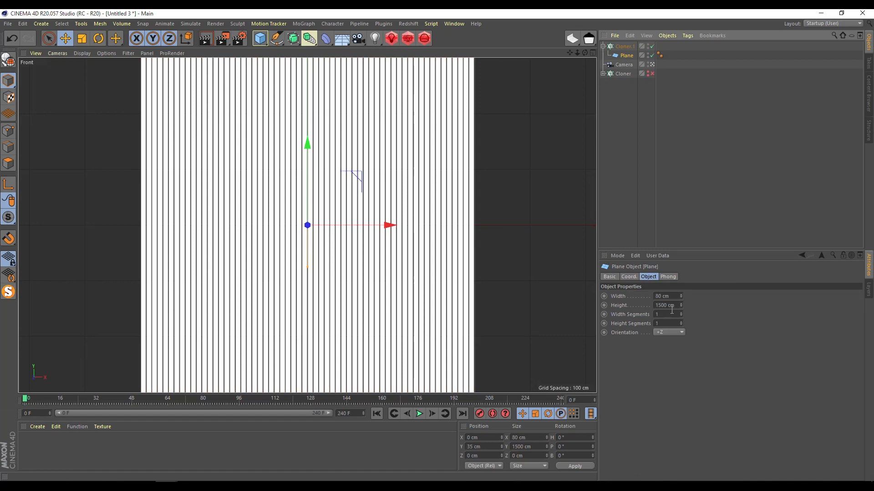
left_click_drag(650, 306, 620, 302)
type("1000")
key("Return")
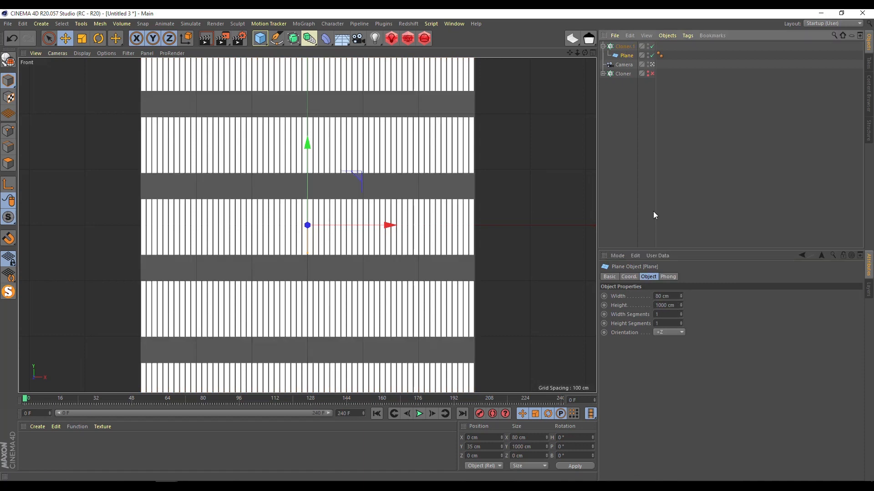
- Set the plane Cloner's vertical count to 6
left_click(624, 46)
left_click_drag(672, 347, 639, 348)
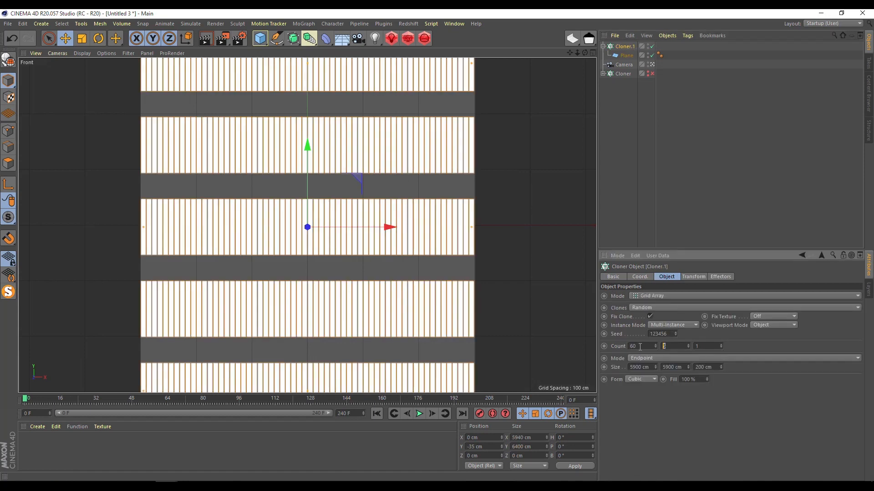
type("6")
key("Return")
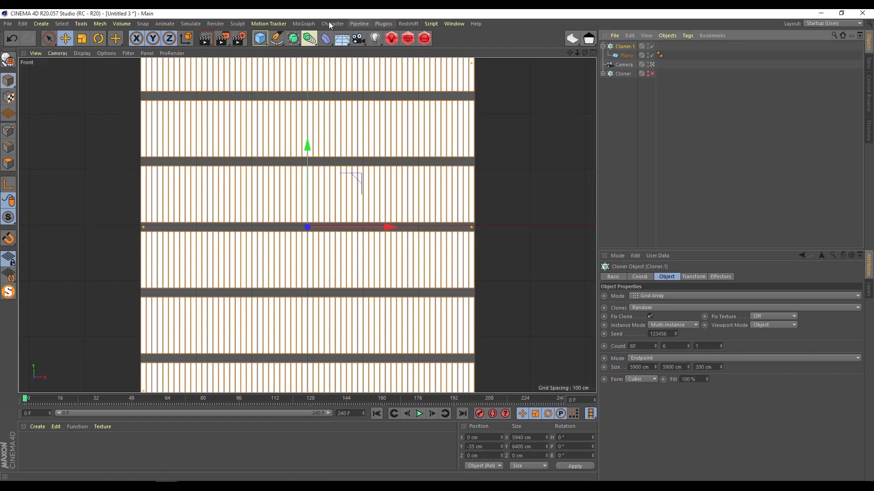
- Add a MoGraph Random effector to the plane Cloner
left_click(304, 24)
mouse_move(312, 37)
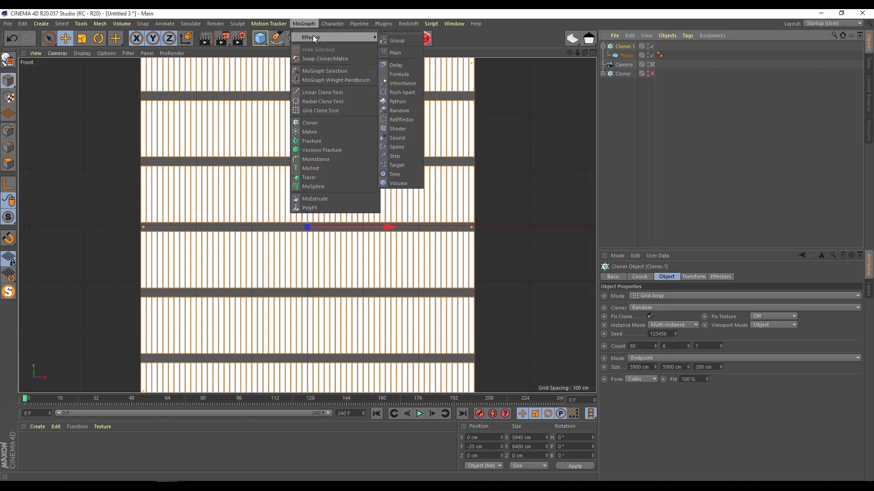
left_click(407, 110)
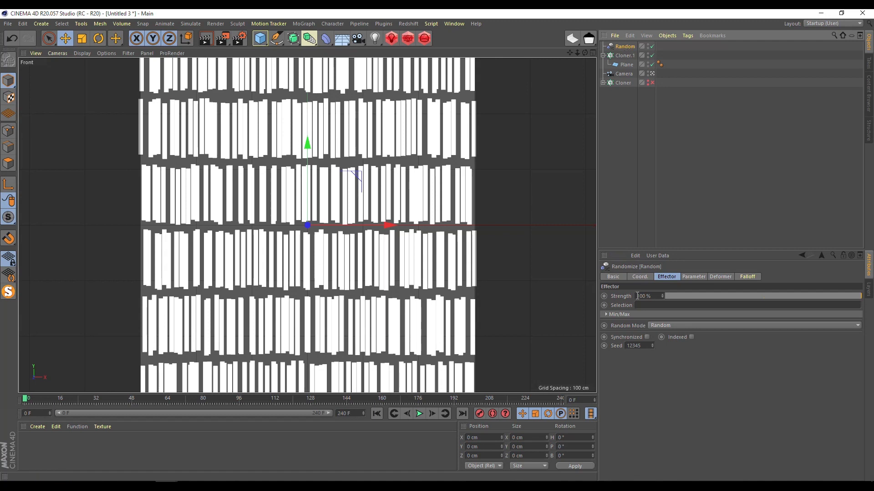
- Set the Random effector's position offsets in X and Z to 0 cm
left_click(694, 277)
left_click_drag(658, 323, 604, 322)
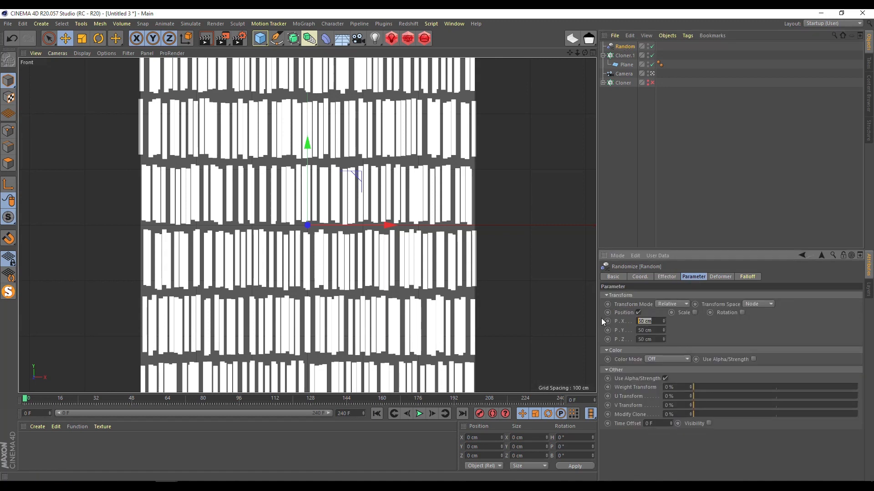
type("0")
key("Return")
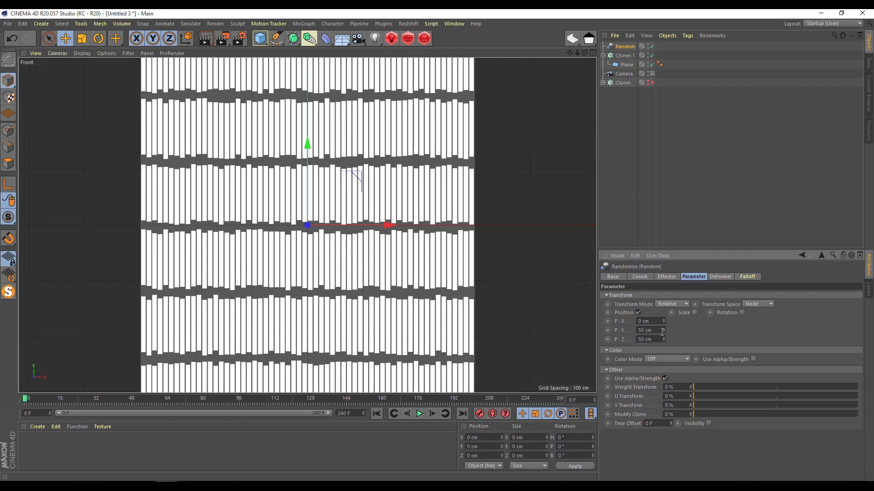
mouse_move(663, 332)
left_mouse_down()
mouse_move(664, 344)
mouse_move(611, 343)
left_mouse_up()
type("0")
key("Return")
- Set the Random effector's Y position offset to 1000 cm to scatter the planes vertically
left_click(664, 332)
mouse_move(664, 332)
left_mouse_down()
mouse_move(664, 291)
mouse_move(665, 337)
left_mouse_up()
double_click(644, 330)
type("100")
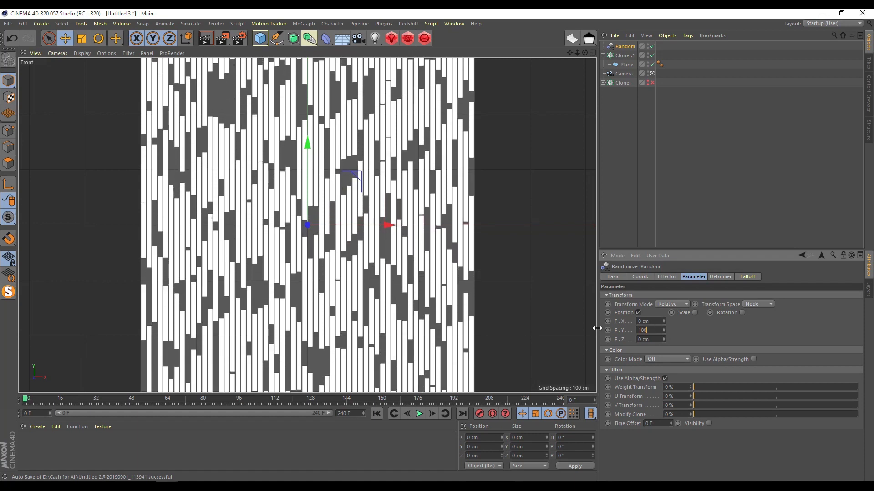
type("0")
key("Return")
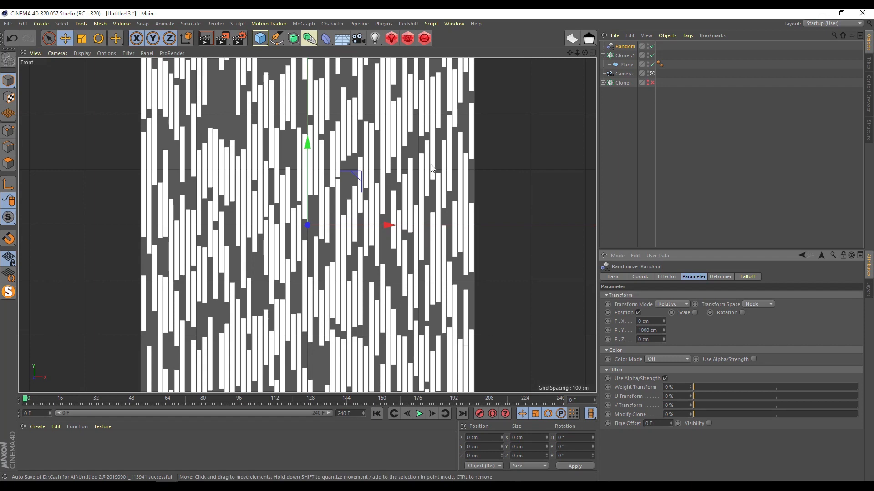
- Enable scale variation on the Random effector, with X scale at 0 and Y scale at 0.75
left_click(694, 313)
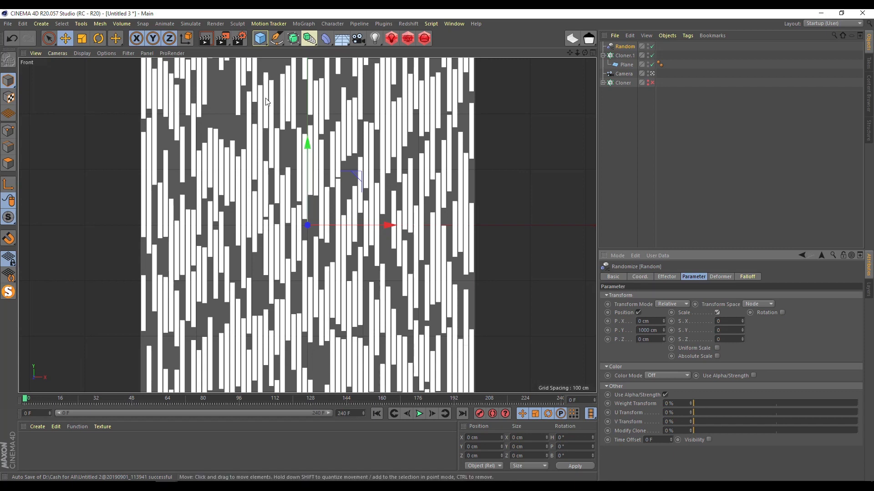
left_click_drag(741, 322, 690, 313)
type("0")
key("Return")
left_click_drag(742, 330, 721, 338)
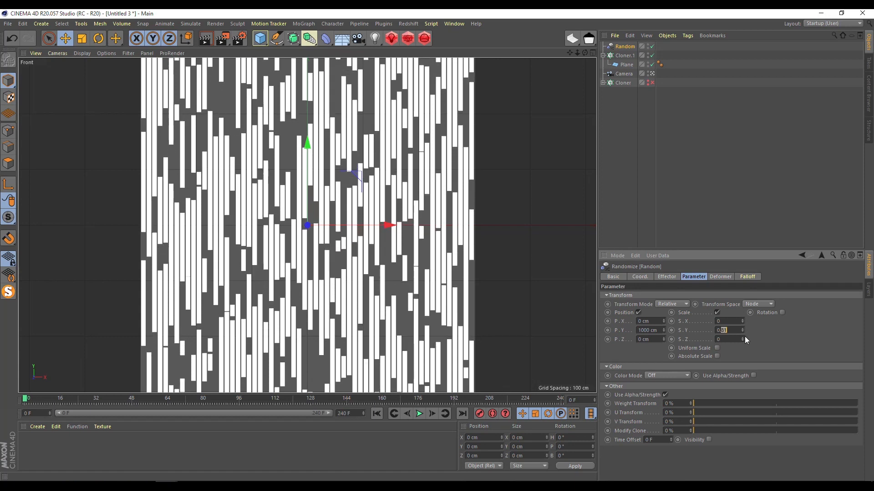
type("5")
key("Return")
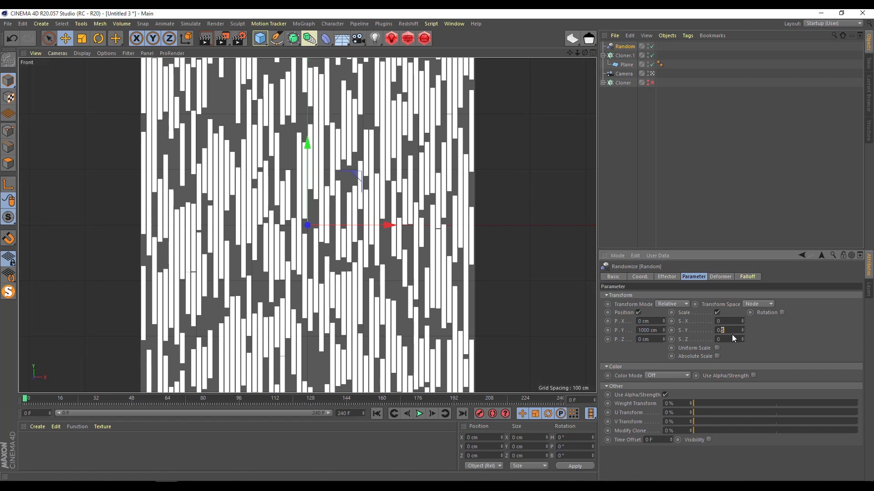
key("Return")
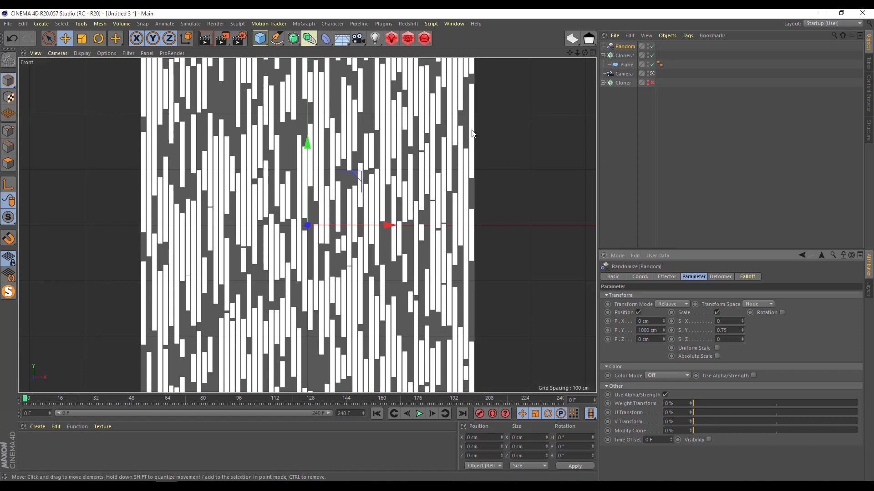
- Set the Random effector's seed to 5
left_click(666, 277)
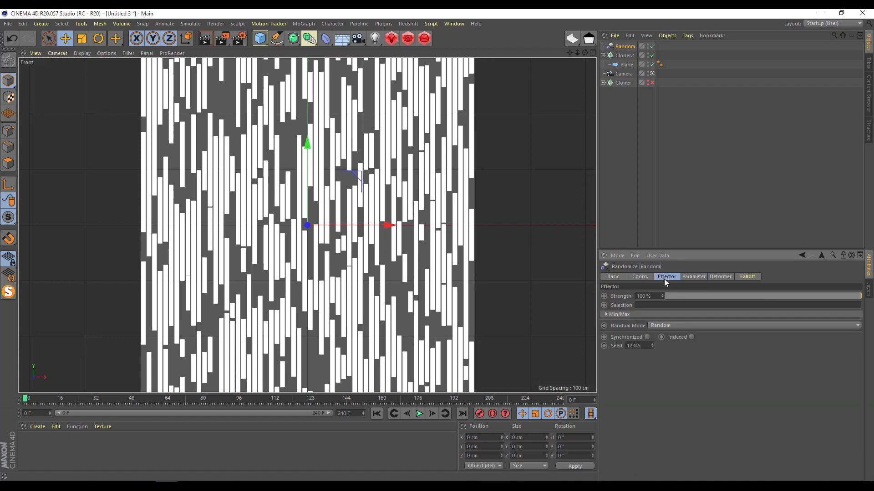
mouse_move(653, 345)
left_mouse_down()
mouse_move(652, 315)
mouse_move(643, 318)
left_mouse_up()
type("5")
key("Return")
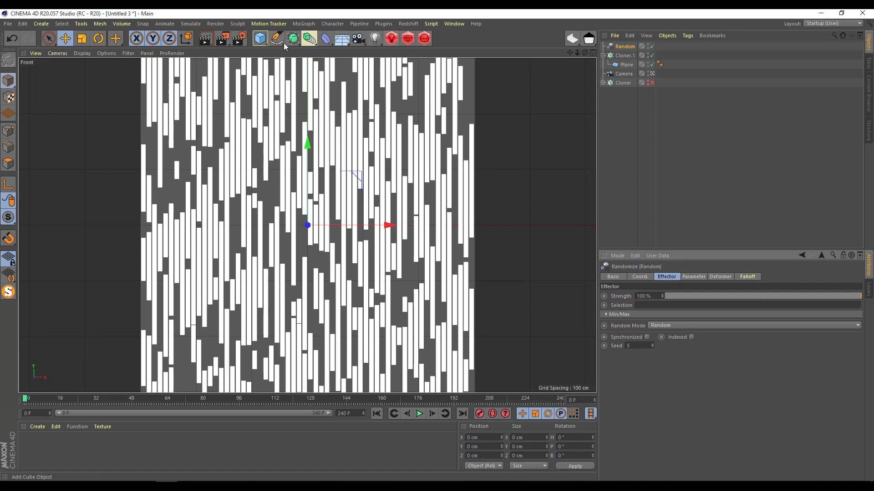
- Render the streaks in Redshift RenderView, shrink its window over the viewport, and hide its display settings
left_click(409, 39)
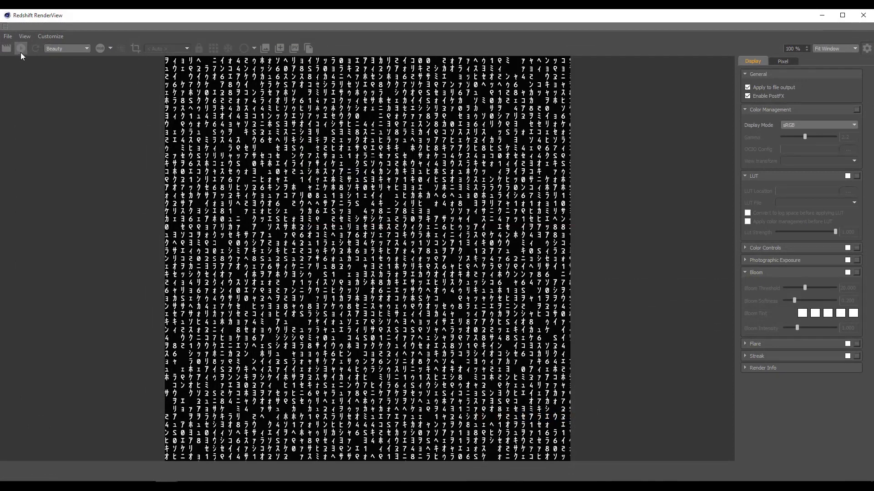
left_click(21, 52)
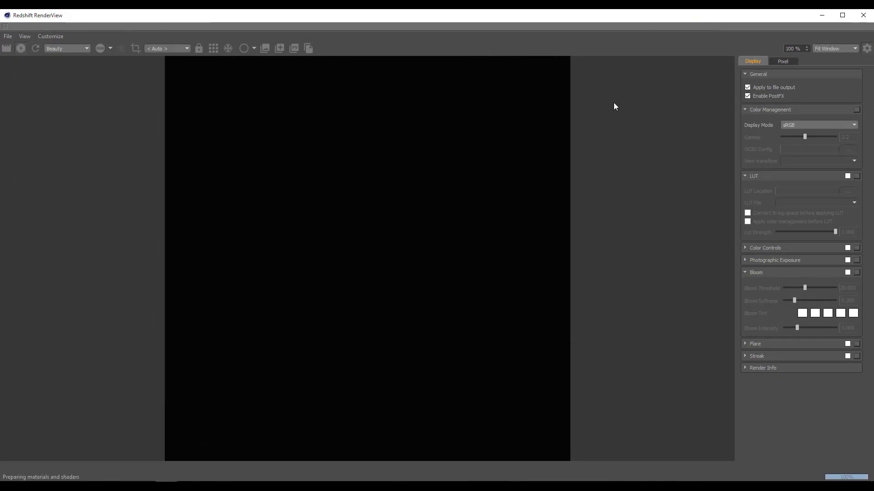
left_click_drag(634, 20, 527, 63)
left_click_drag(711, 99, 281, 170)
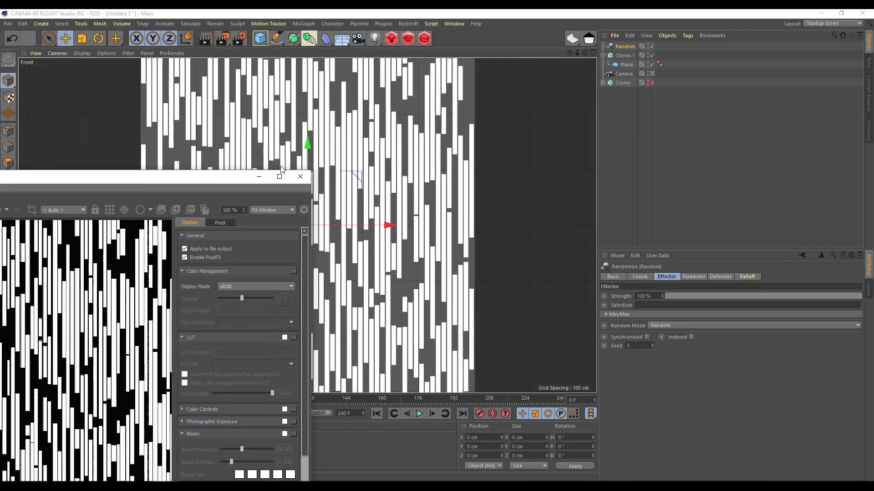
left_click_drag(207, 179, 366, 50)
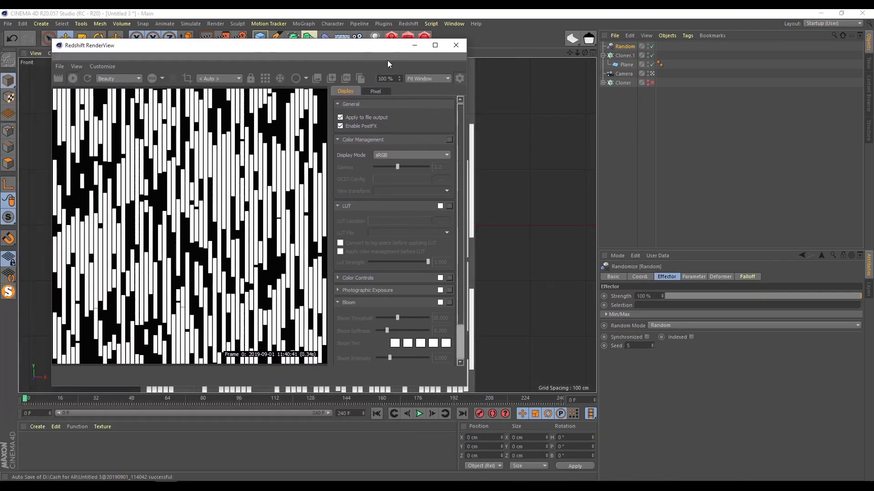
left_click(460, 78)
- Create a Redshift material and apply it to the cloned Plane
left_click(42, 428)
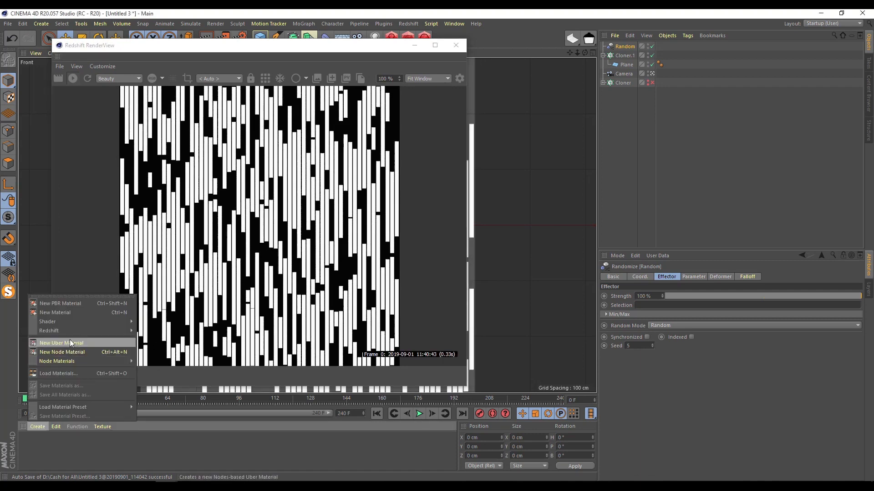
mouse_move(73, 329)
mouse_move(146, 331)
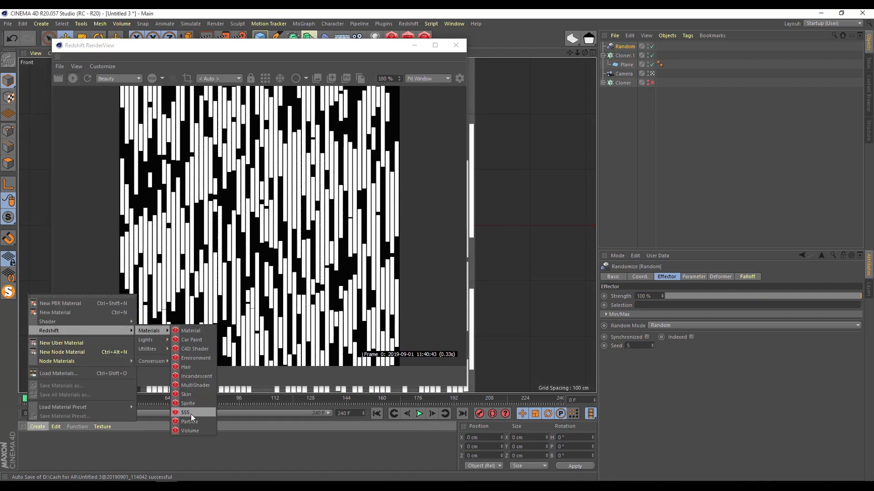
left_click(192, 331)
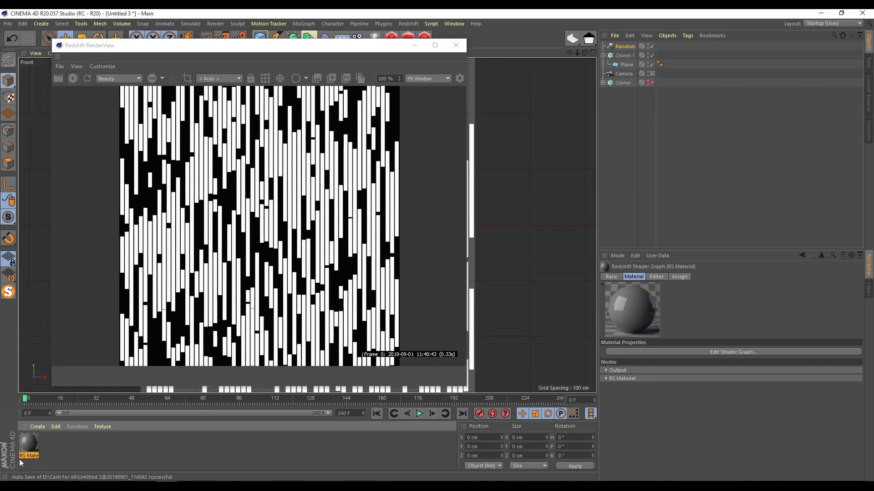
left_click_drag(404, 129, 629, 65)
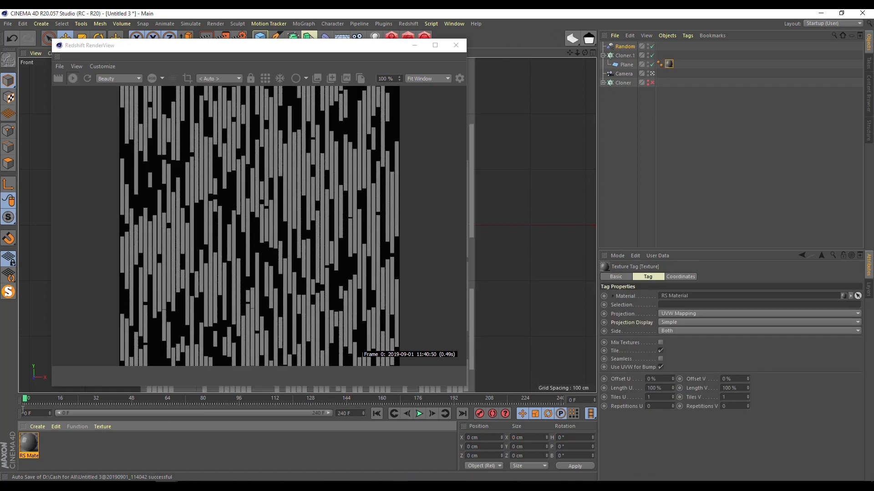
- Open the RS Material's shader graph, place its window beside the render view, and widen it
double_click(34, 449)
left_click_drag(239, 73, 562, 118)
left_click_drag(305, 46, 627, 117)
left_click(577, 148)
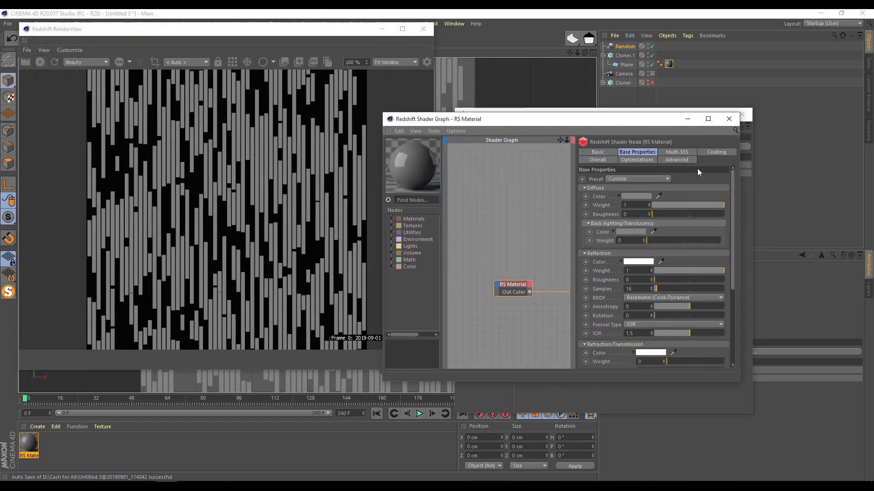
left_click_drag(740, 189, 840, 188)
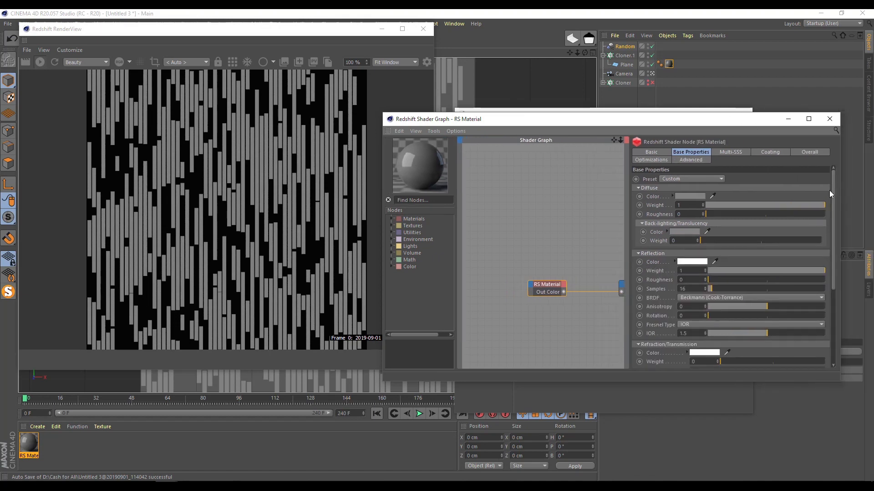
- Add a Ramp texture node to the shader graph and connect its output color to the RS Material node
left_click(393, 227)
left_click_drag(417, 266, 491, 219)
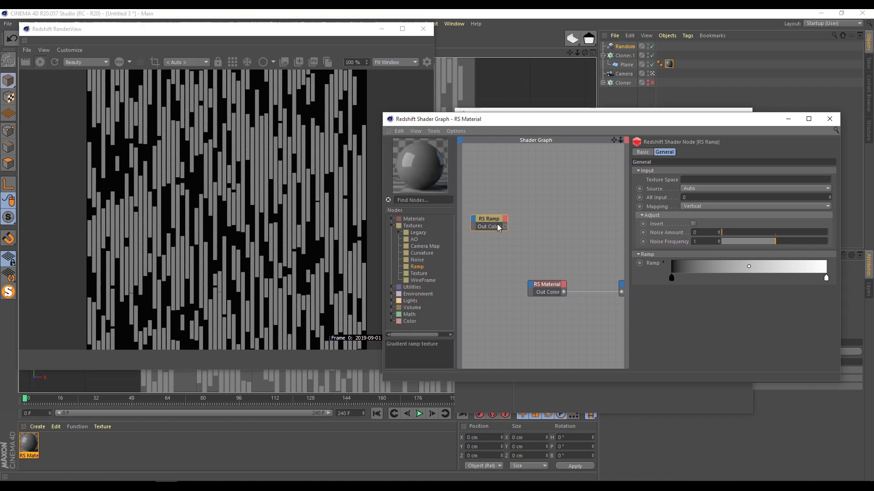
left_click_drag(531, 281, 531, 282)
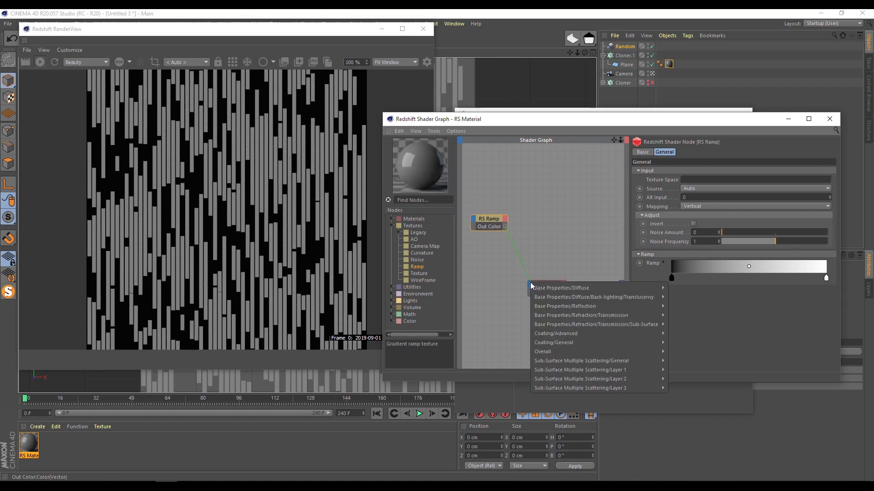
- Connect the RS Ramp output to the RS Material's Opacity Color and Emission Color inputs
mouse_move(546, 352)
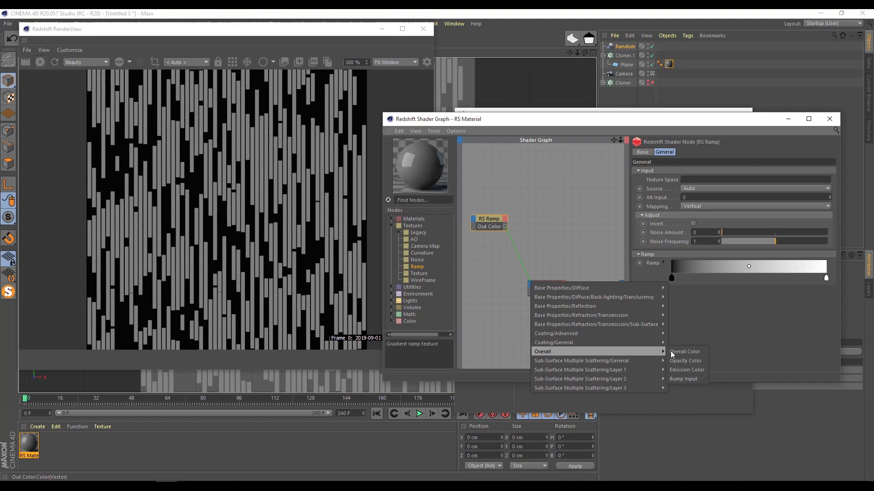
left_click(690, 359)
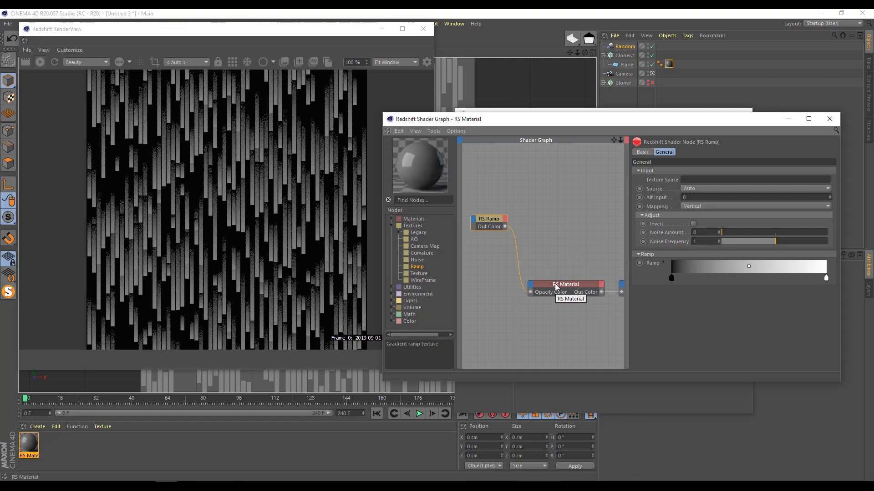
left_click_drag(556, 286, 547, 283)
left_click_drag(486, 217, 479, 211)
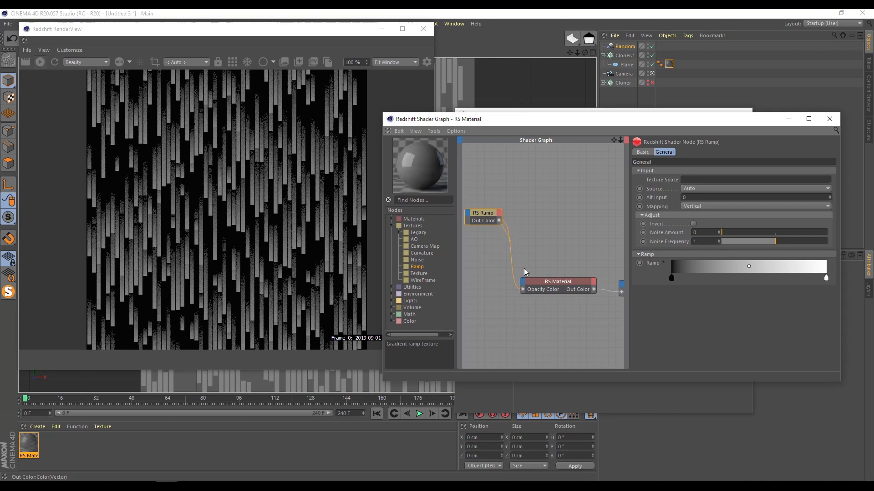
left_click_drag(523, 283, 521, 282)
mouse_move(548, 350)
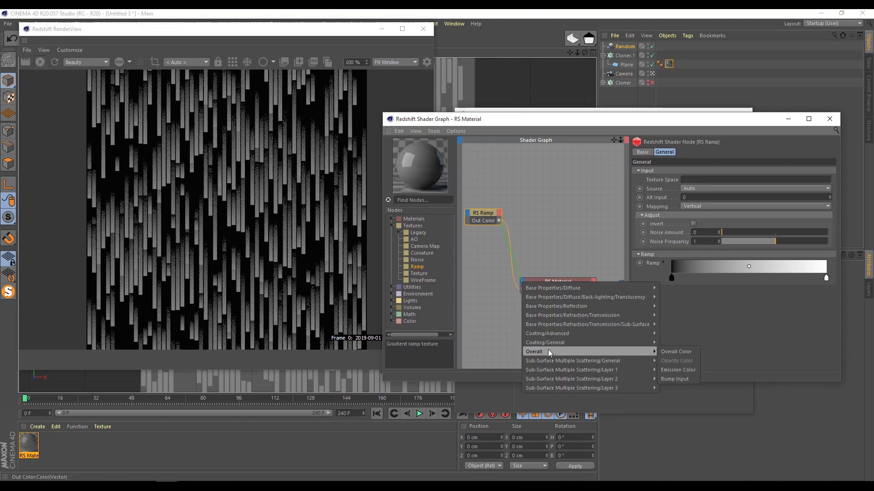
left_click(686, 369)
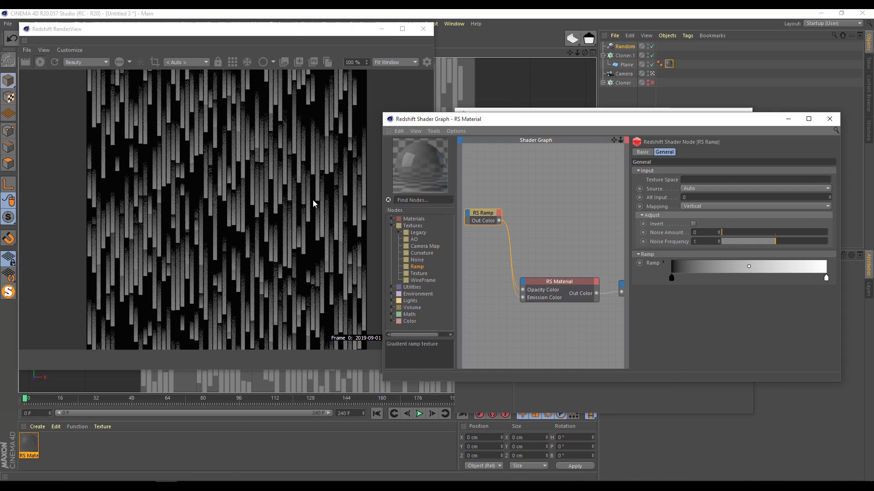
- Set the RS Material's diffuse weight and reflection weight to 0
left_click(565, 283)
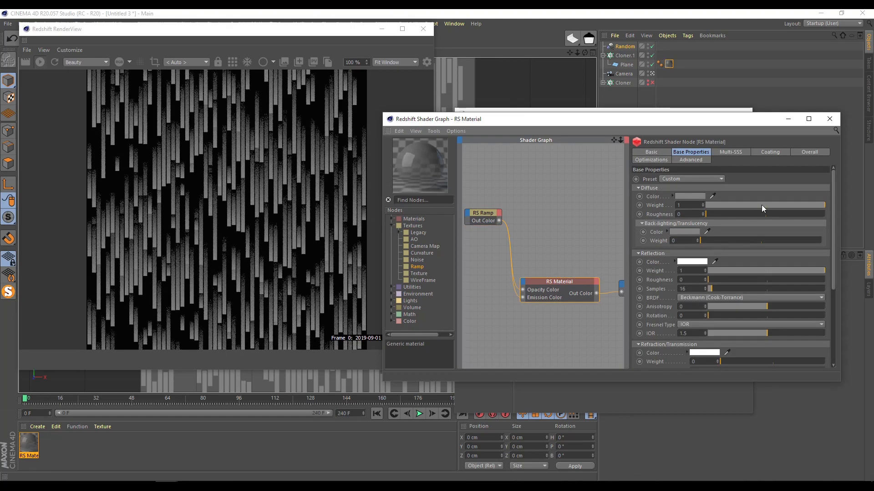
left_click_drag(770, 206, 660, 203)
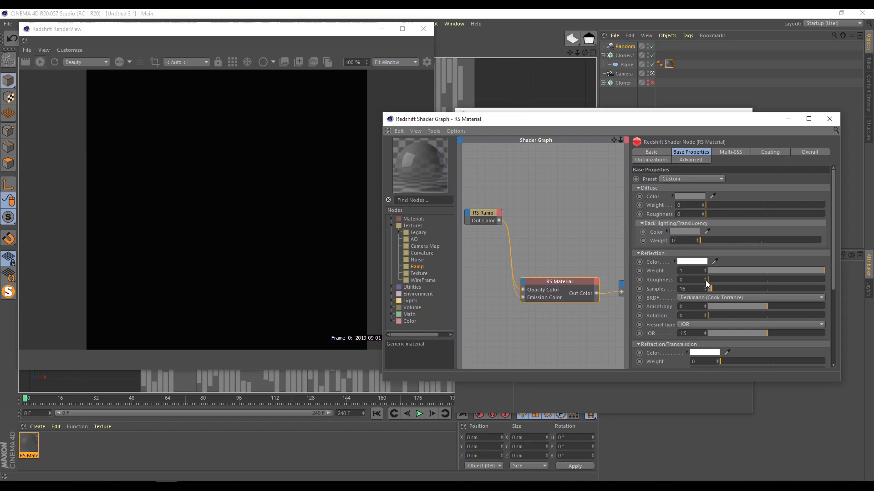
left_click_drag(777, 271, 649, 271)
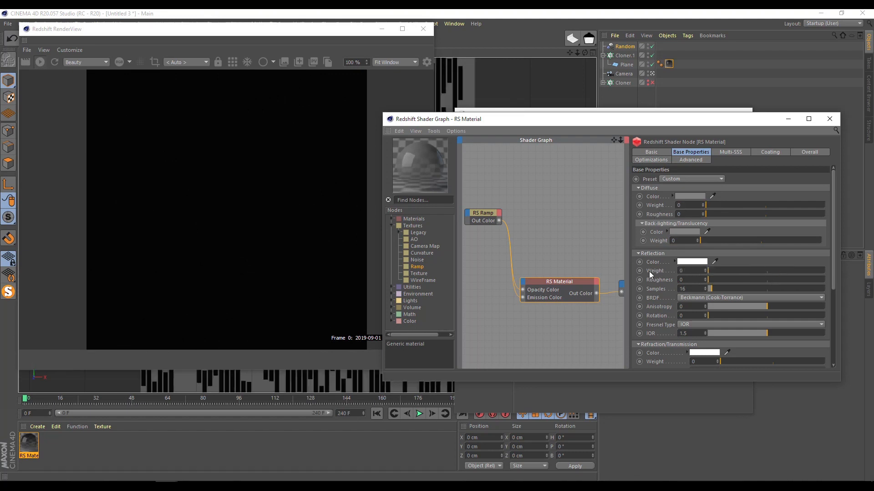
- Set the RS Material's overall Emission Weight to 1
left_click(764, 153)
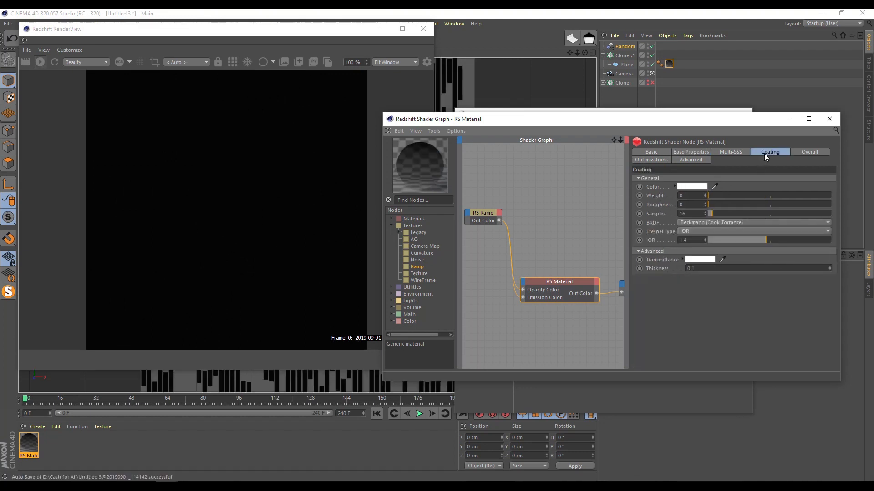
left_click(802, 153)
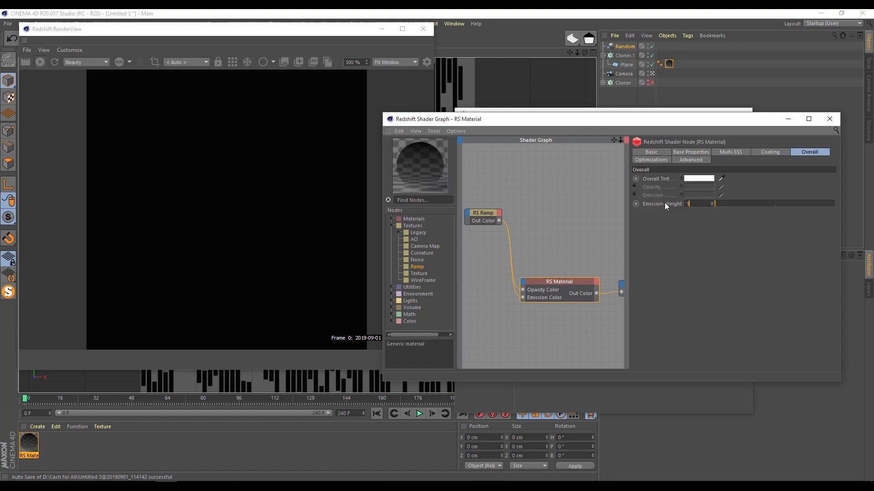
type("1")
key("Return")
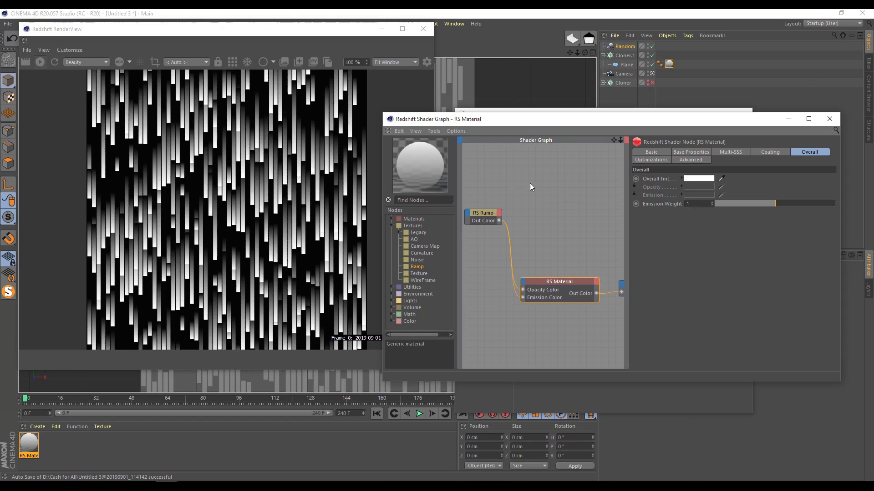
- Add a white knot at 90% on the RS Ramp gradient and set the bias before it to 100%
left_click(478, 215)
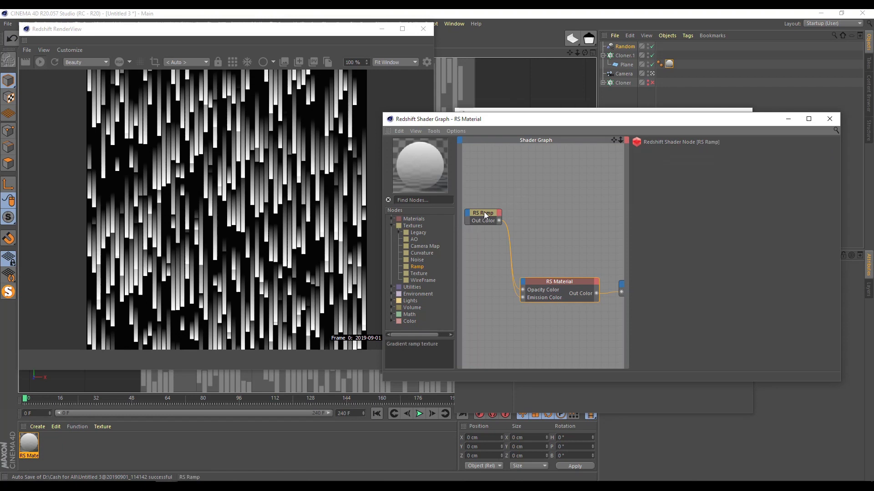
left_click_drag(826, 284, 813, 284, "ctrl")
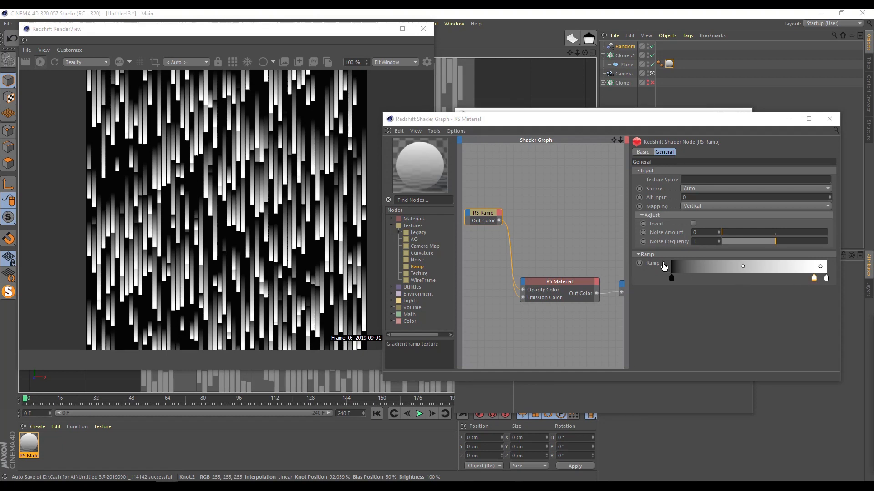
double_click(814, 278)
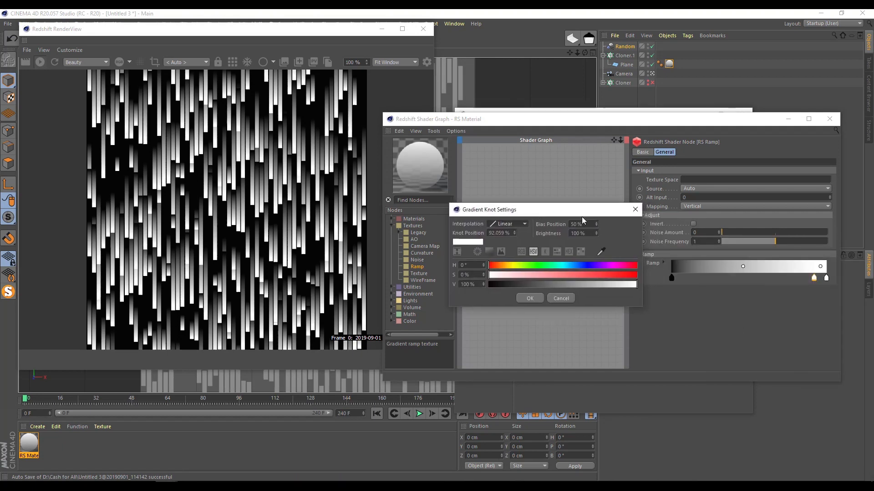
left_click(635, 210)
left_click(663, 262)
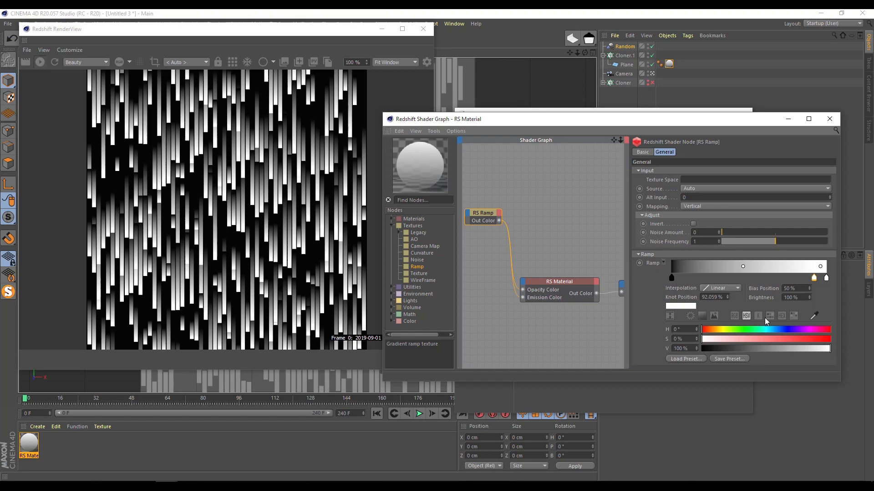
double_click(724, 297)
type("90")
key("Return")
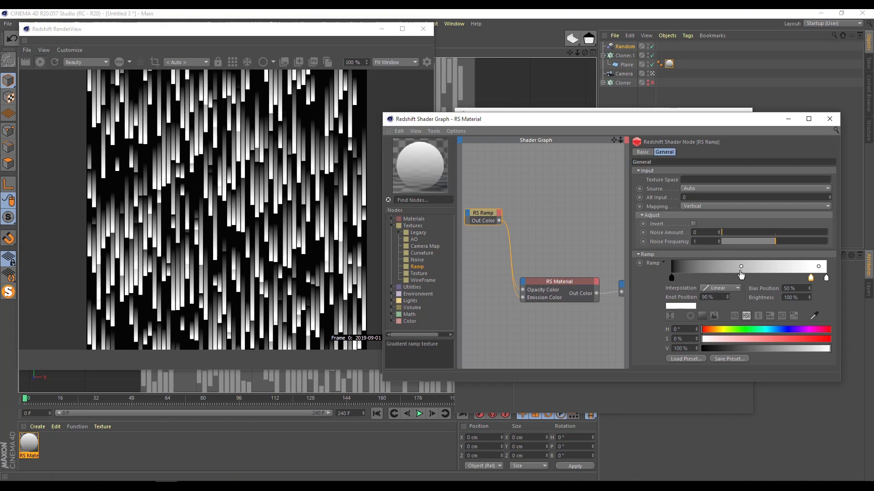
left_click_drag(741, 267, 811, 277)
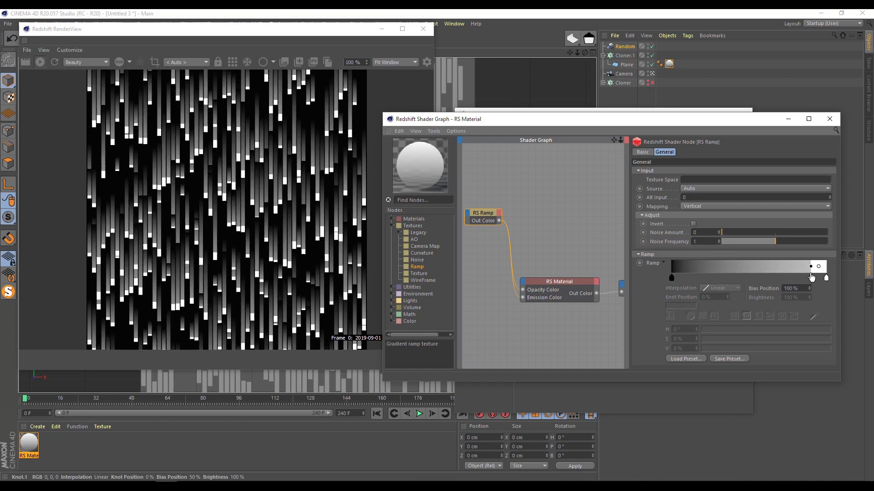
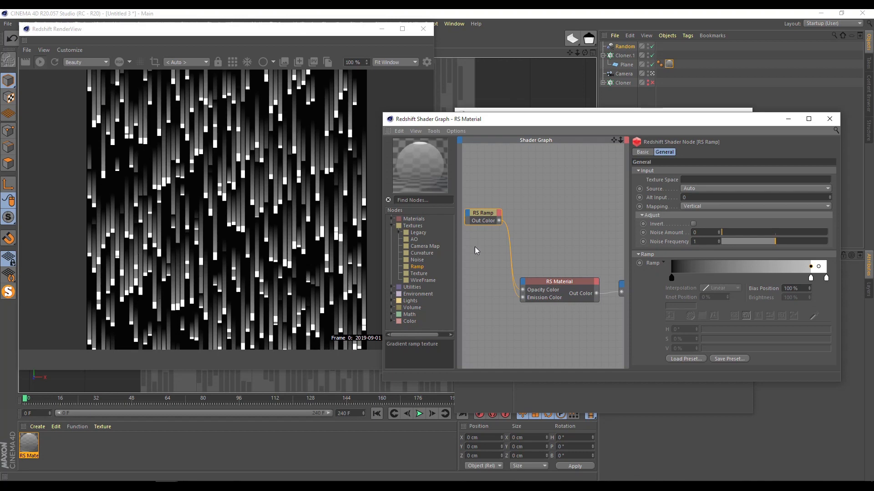
- Close the shader graph, the material editor and the Redshift RenderView
left_click_drag(481, 209, 481, 254)
left_click_drag(484, 217, 486, 284)
left_click(829, 119)
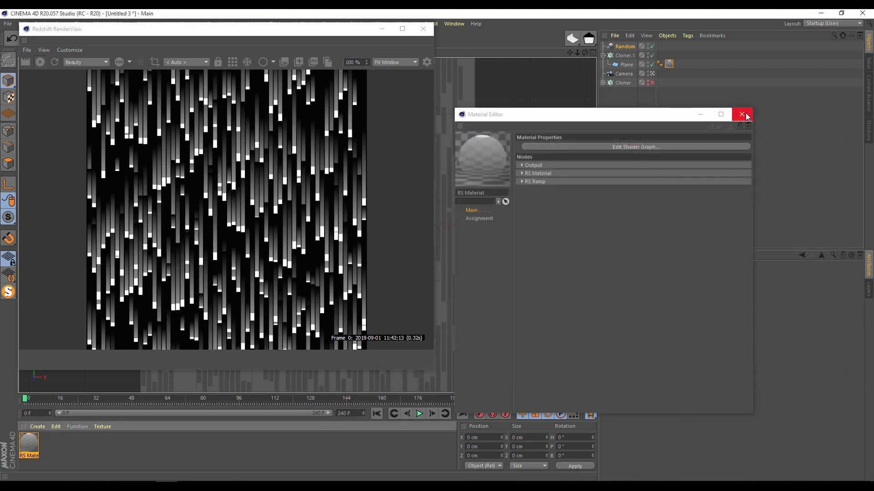
left_click(742, 115)
left_click(423, 28)
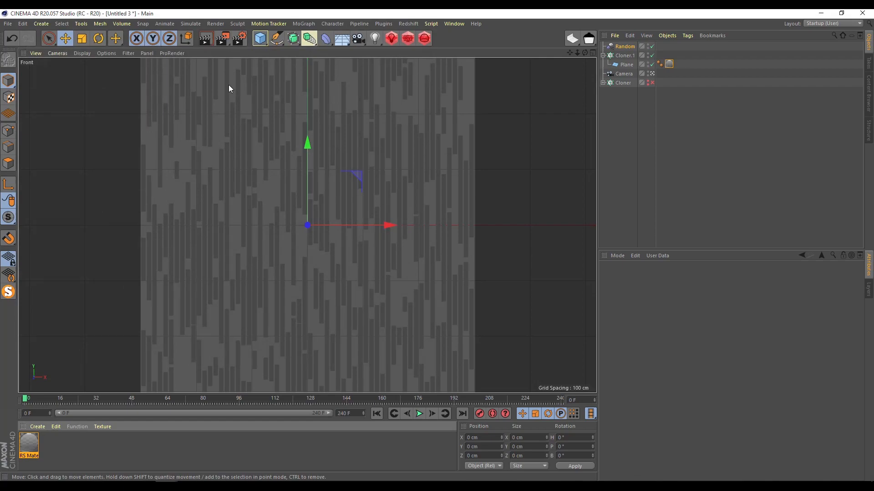
left_click(225, 39)
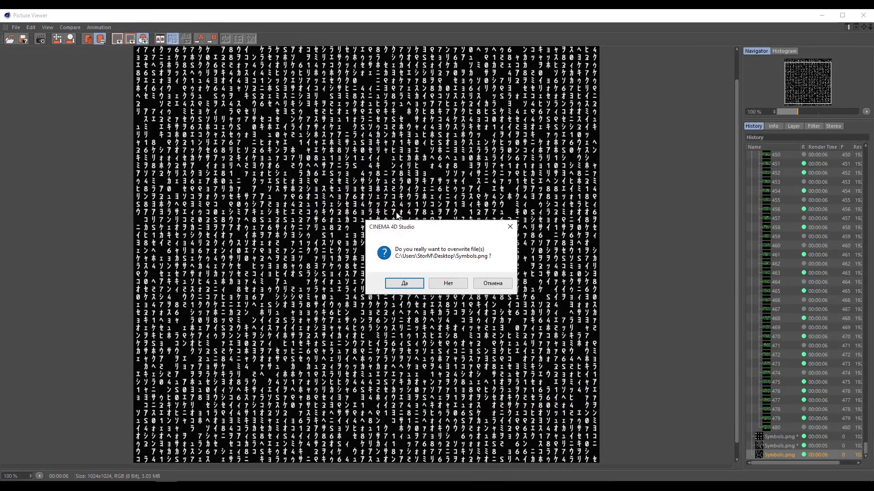
left_click(478, 283)
left_click(864, 15)
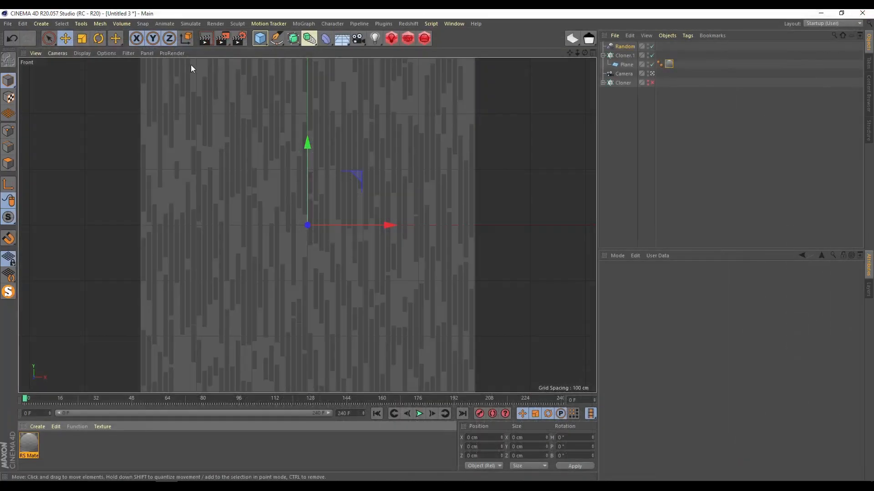
- Set the render output file name to Mask on the desktop and render the frame to the Picture Viewer
left_click(236, 40)
left_click_drag(420, 81, 494, 80)
type("Ma")
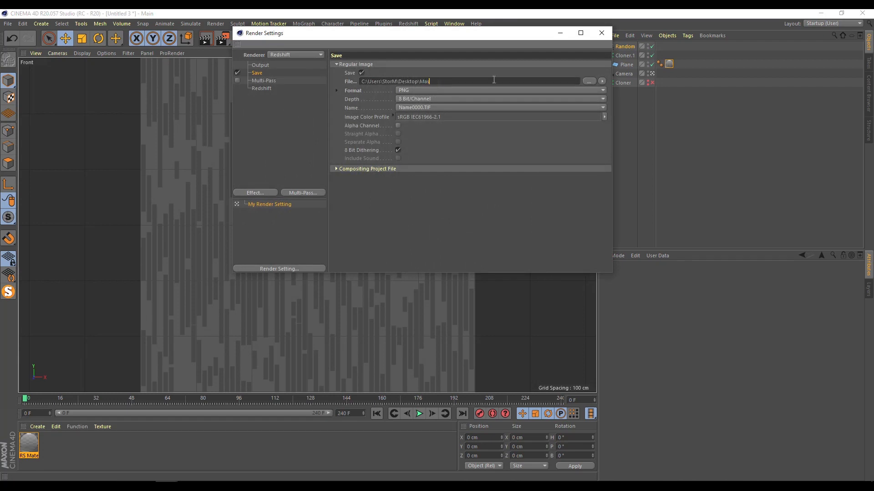
left_click(601, 33)
key("shift+r")
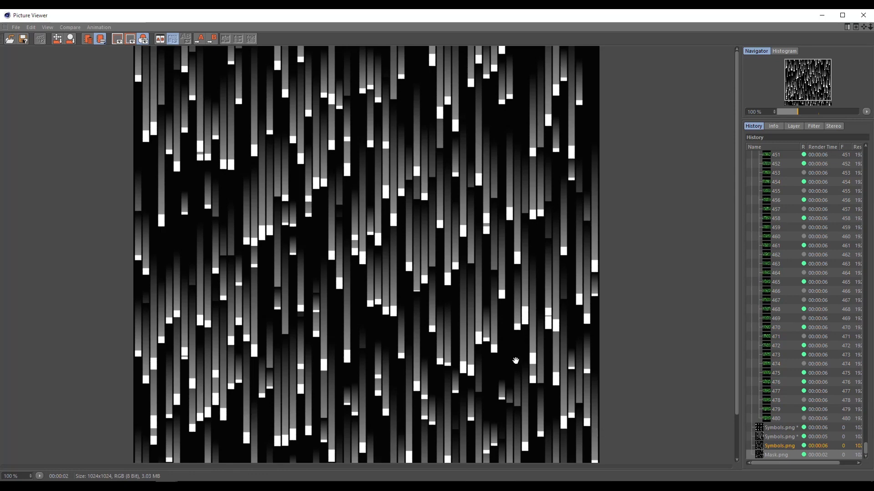
- Compare the Symbols.png and Mask.png renders in the Picture Viewer, then minimize it
scroll(509, 365, "down", 2)
left_click(752, 426)
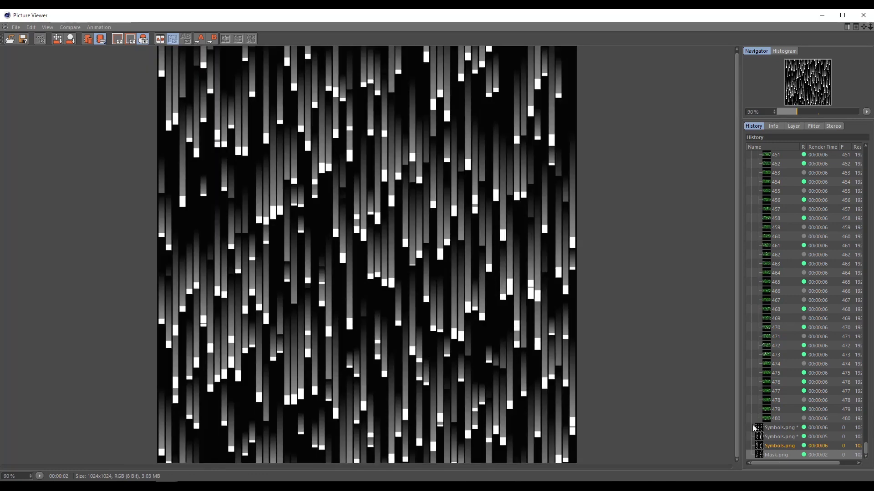
left_click(781, 447)
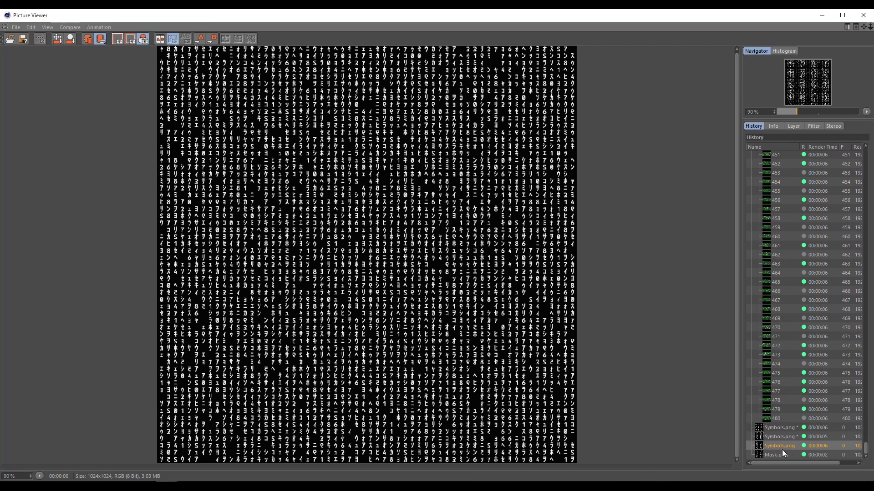
left_click(771, 454)
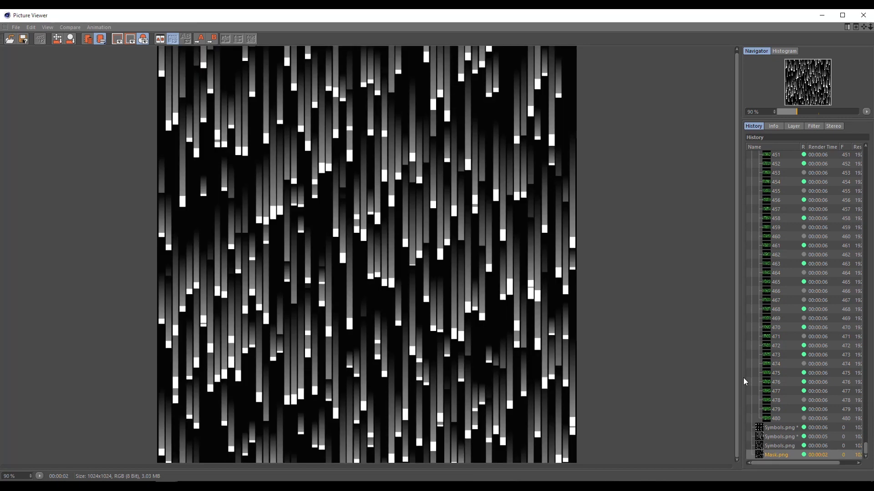
left_click(815, 16)
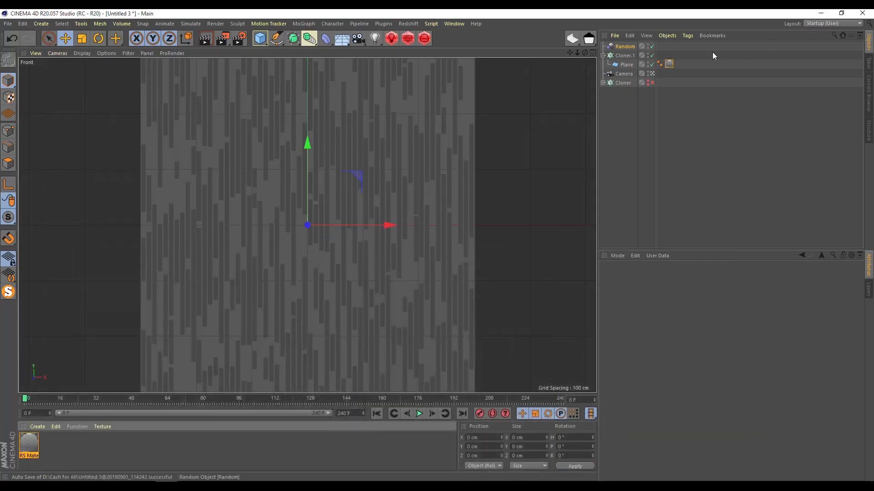
- Create a new project and add a cube
left_click(7, 24)
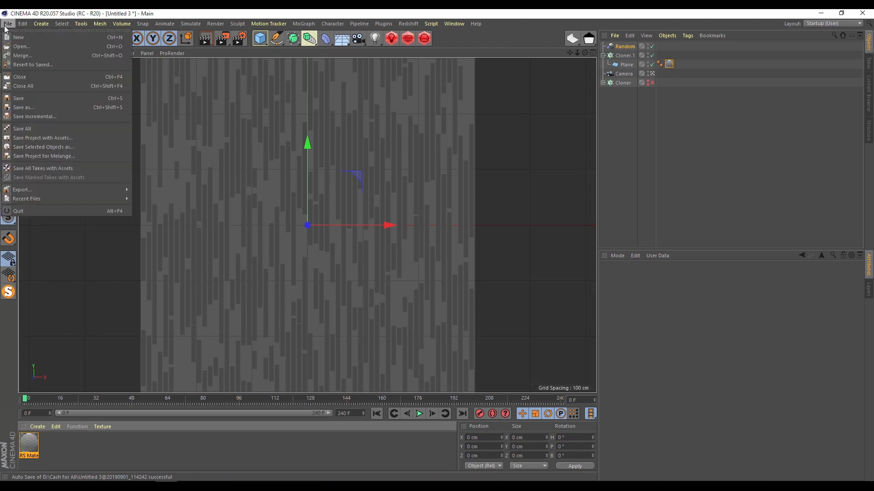
left_click(21, 37)
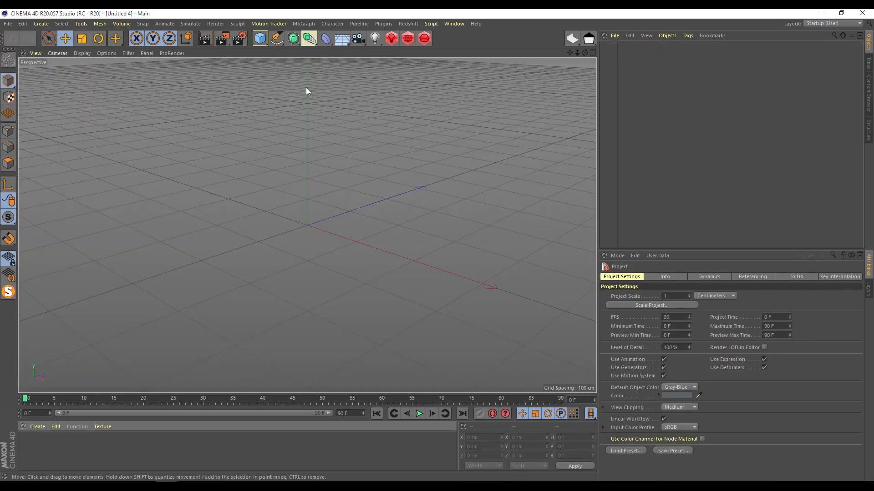
left_click(260, 40)
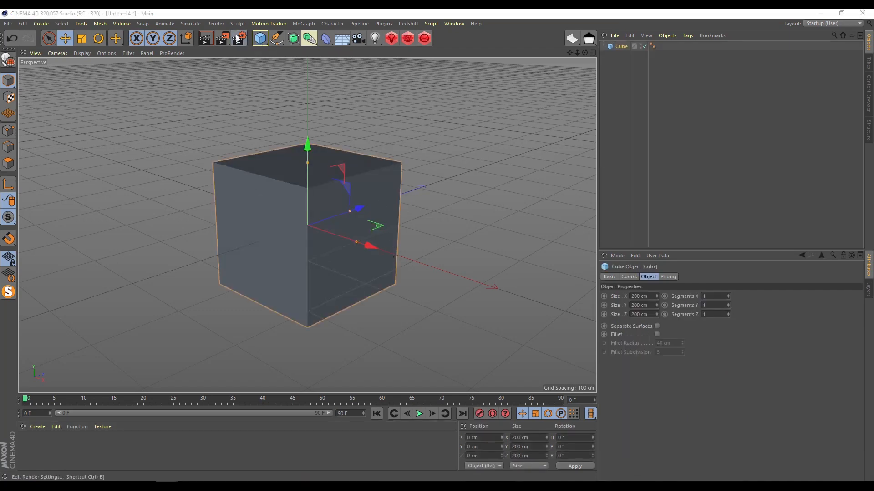
- Set the renderer to Redshift with 32 progressive rendering passes
left_click(306, 39)
left_click(285, 50)
left_click(292, 95)
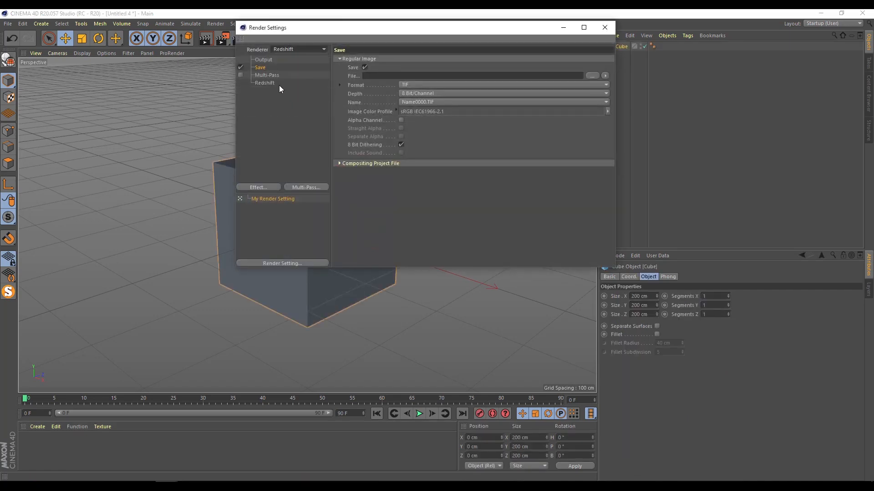
double_click(422, 110)
type("32")
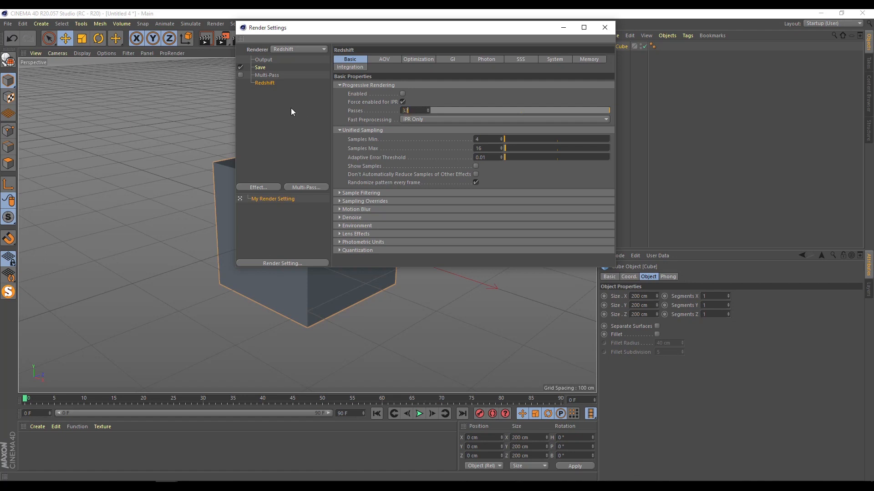
key("Return")
left_click(601, 33)
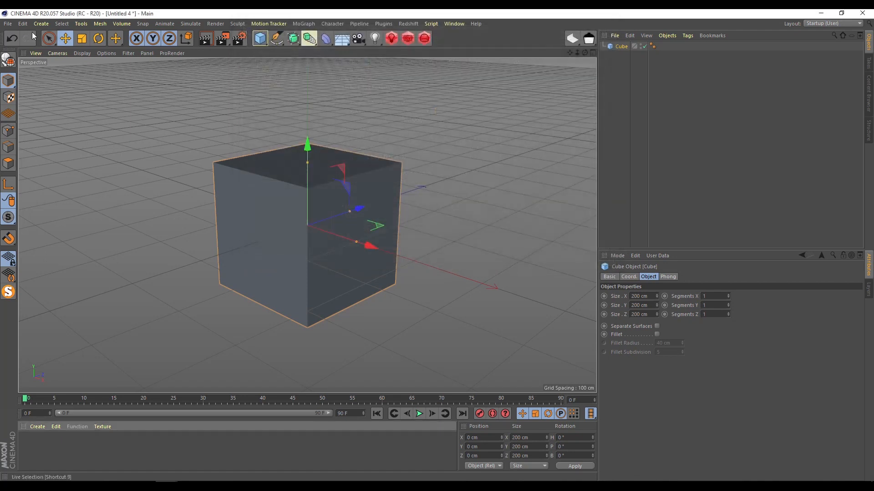
- Create a Redshift material and apply it to the cube
left_click(7, 24)
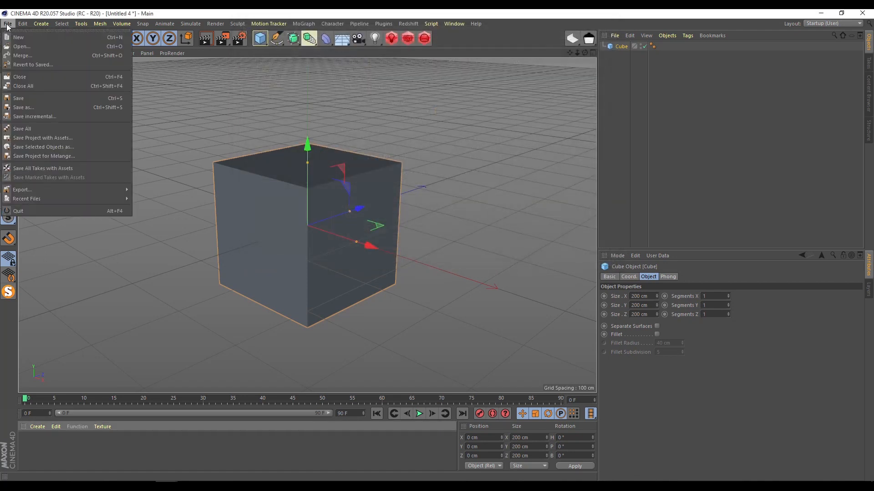
left_click(249, 136)
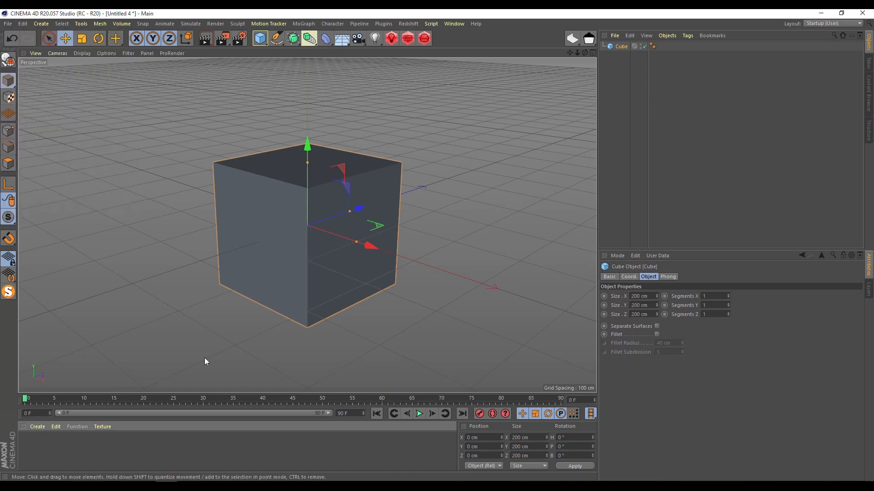
left_click(35, 427)
mouse_move(87, 333)
mouse_move(149, 329)
left_click(197, 332)
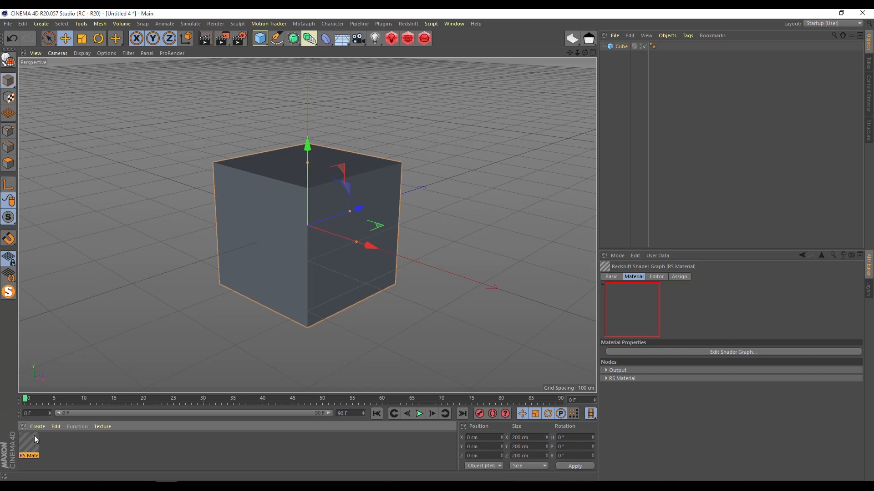
left_click_drag(297, 245, 310, 231)
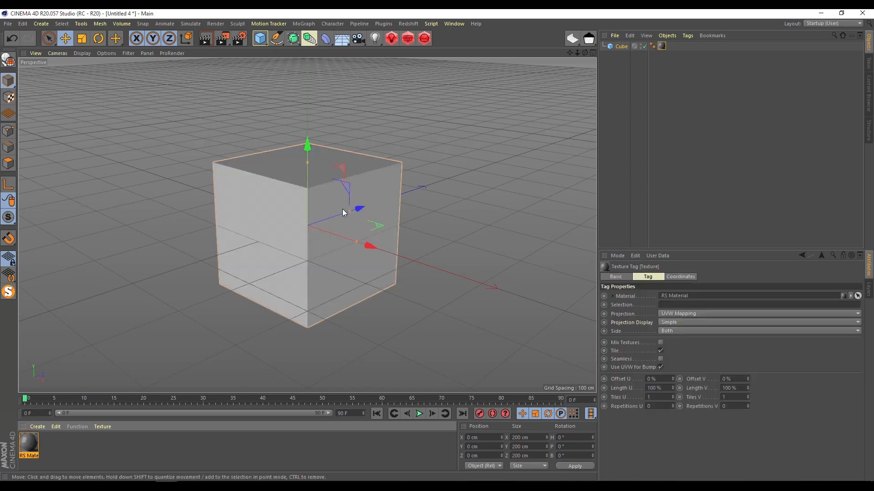
- Open the Redshift RenderView, place it over the viewport and frame the cube closer in the live render
left_click(408, 38)
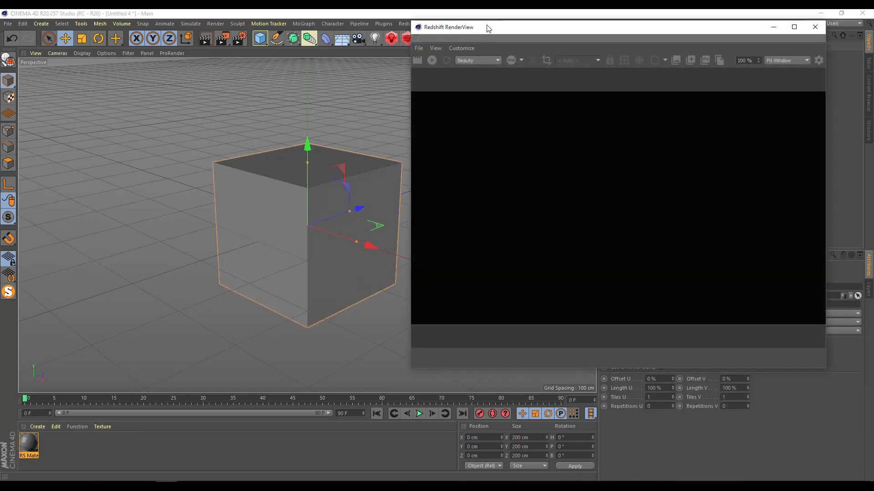
left_click_drag(485, 21, 485, 94)
left_click_drag(412, 168, 461, 168)
left_click_drag(525, 102, 82, 62)
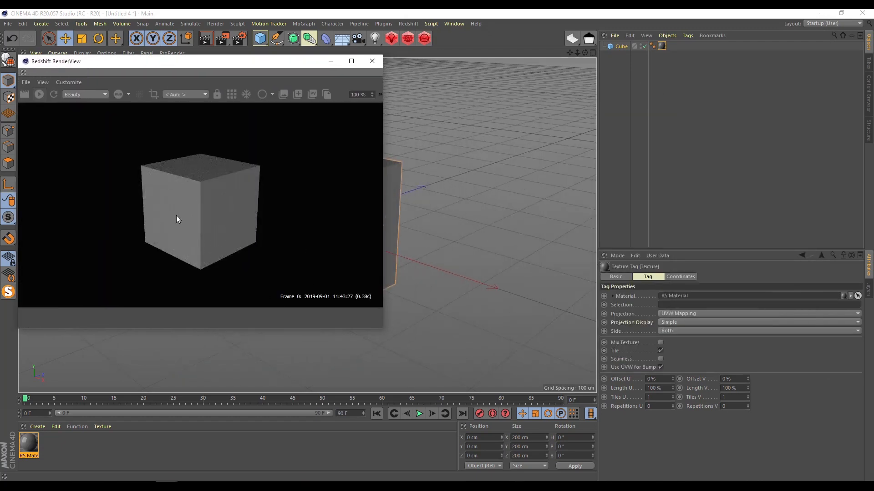
left_click_drag(576, 52, 648, 52)
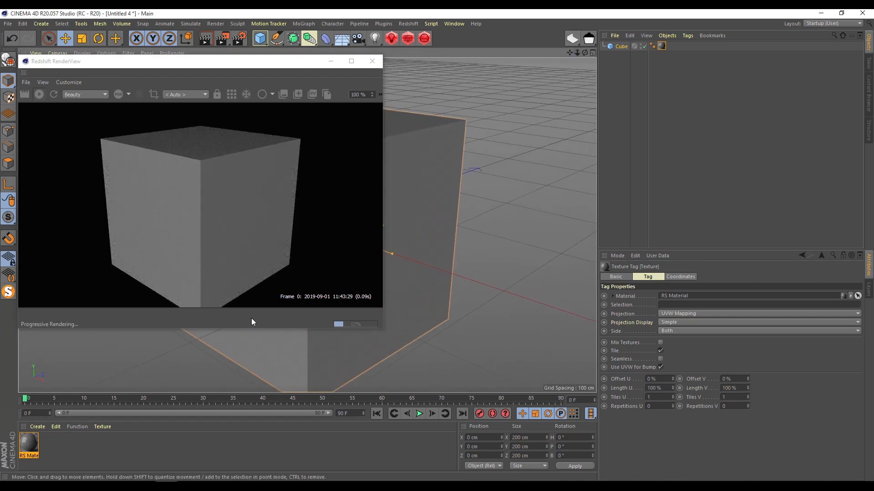
- Open the RS Material's shader graph, close the Material Editor and enlarge the graph beside the render view
double_click(35, 444)
left_click(364, 104)
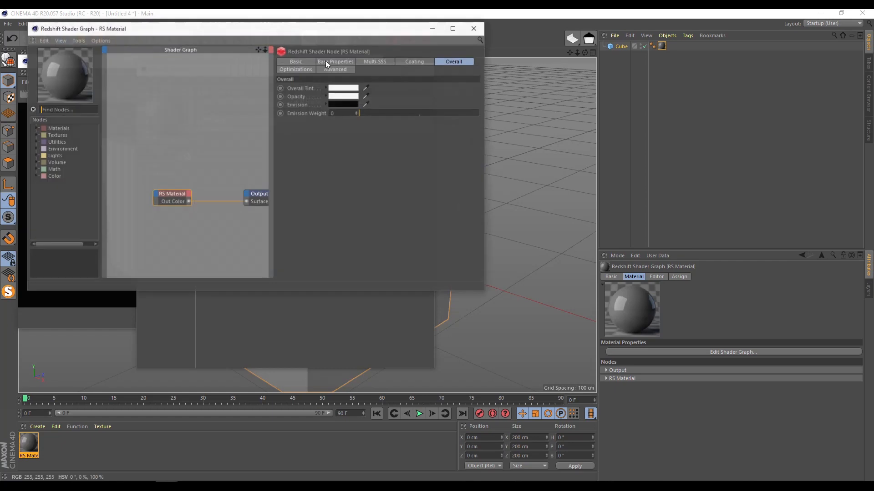
left_click_drag(343, 32, 695, 182)
left_click(424, 69)
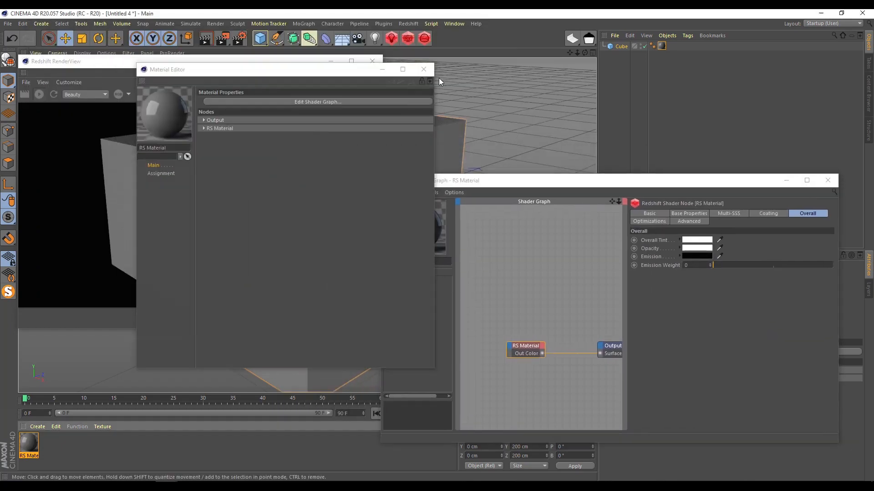
left_click_drag(765, 174, 743, 23)
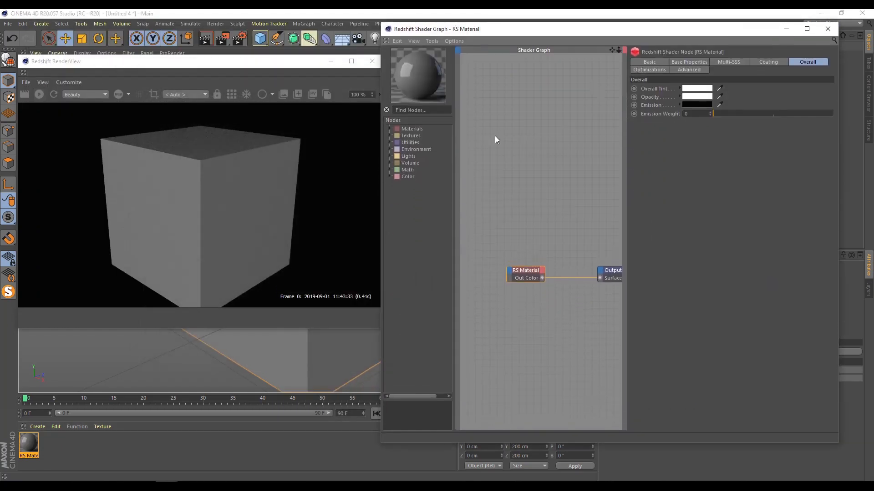
left_click_drag(380, 211, 310, 210)
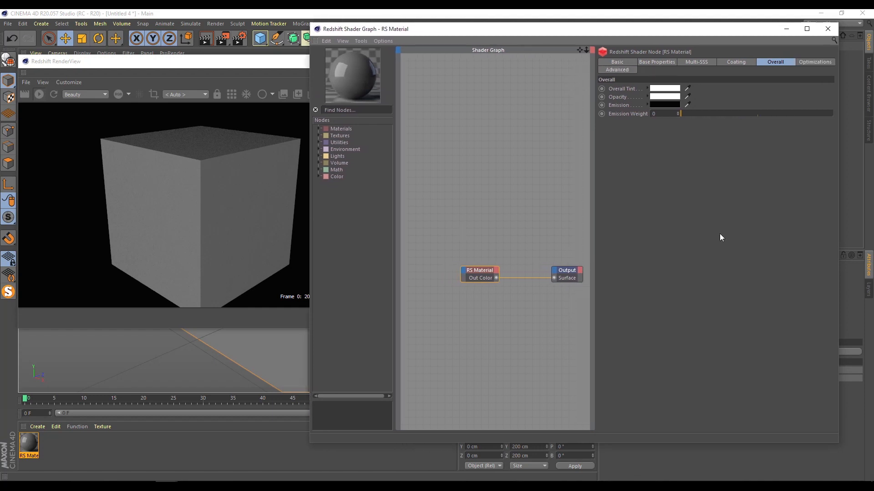
left_click_drag(840, 248, 864, 247)
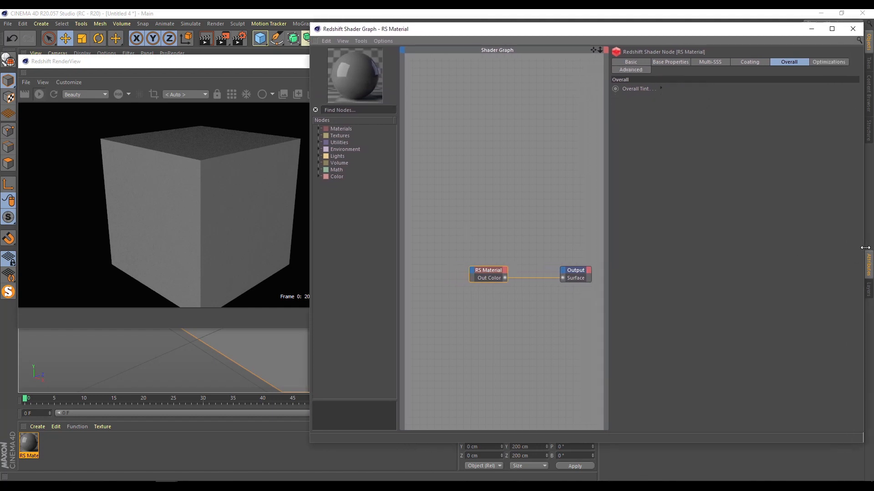
left_click_drag(609, 226, 655, 225)
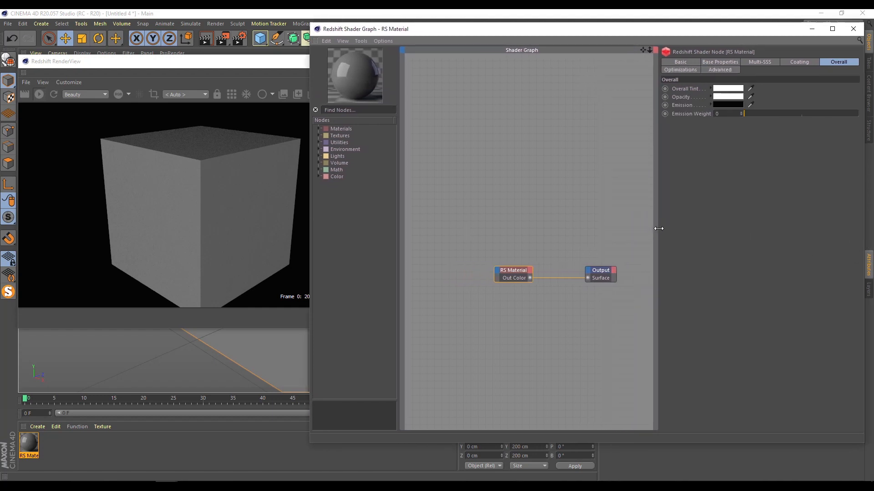
- Reposition the Output and RS Material nodes and add two Texture nodes to the shader graph
left_click_drag(517, 272, 616, 284)
left_click_drag(551, 264, 564, 256)
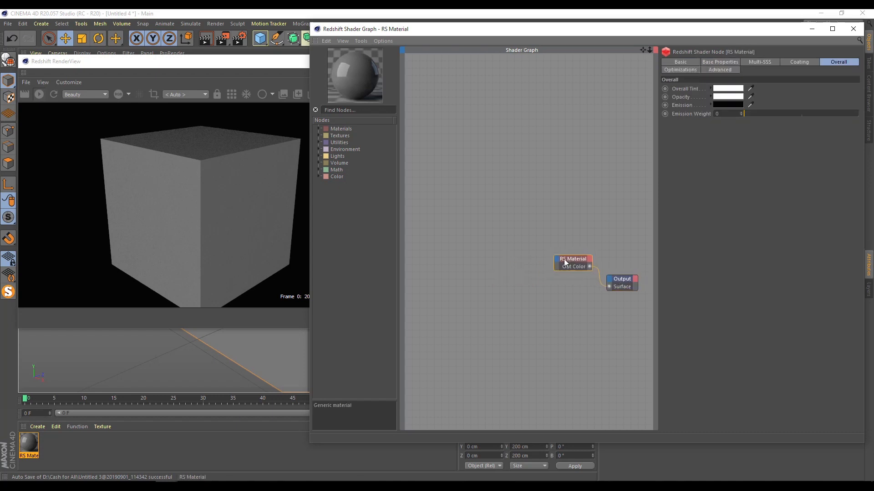
left_click(318, 135)
left_click_drag(349, 184, 478, 210)
- Load Symbols.png from the desktop into the upper RS Texture node
left_click(462, 174)
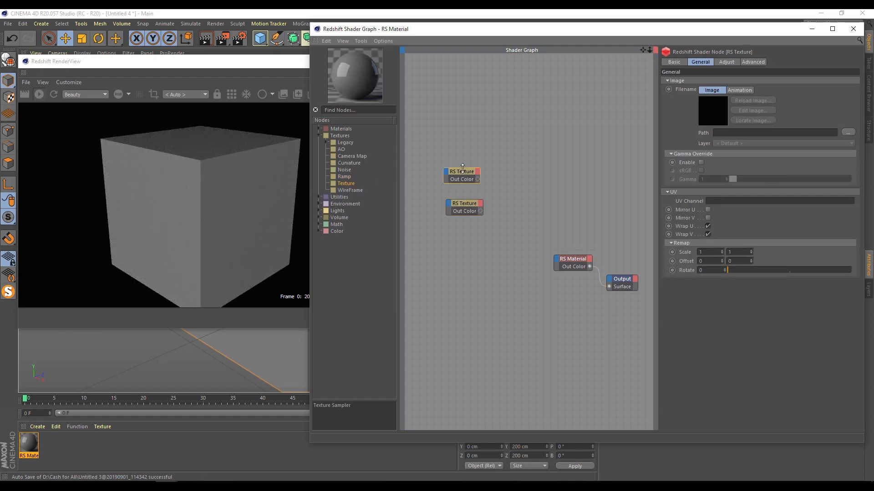
left_click(848, 132)
scroll(576, 290, "down", 5)
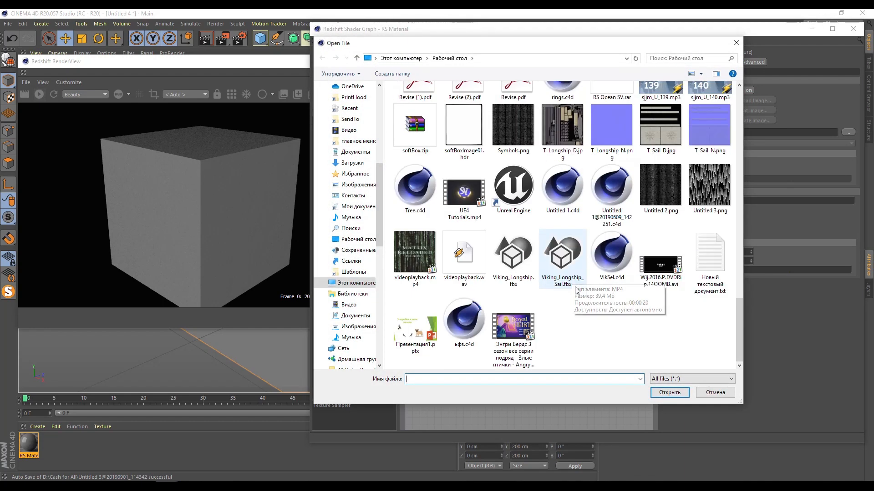
scroll(572, 302, "up", 3)
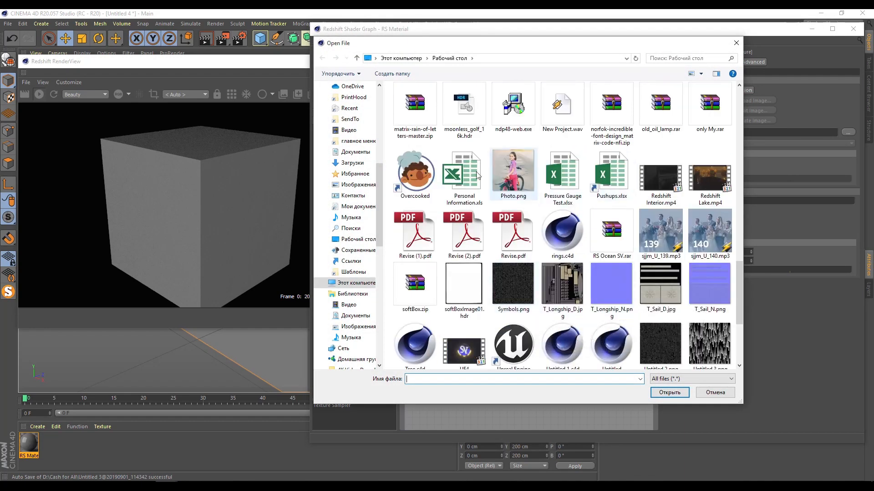
left_click_drag(739, 269, 741, 282)
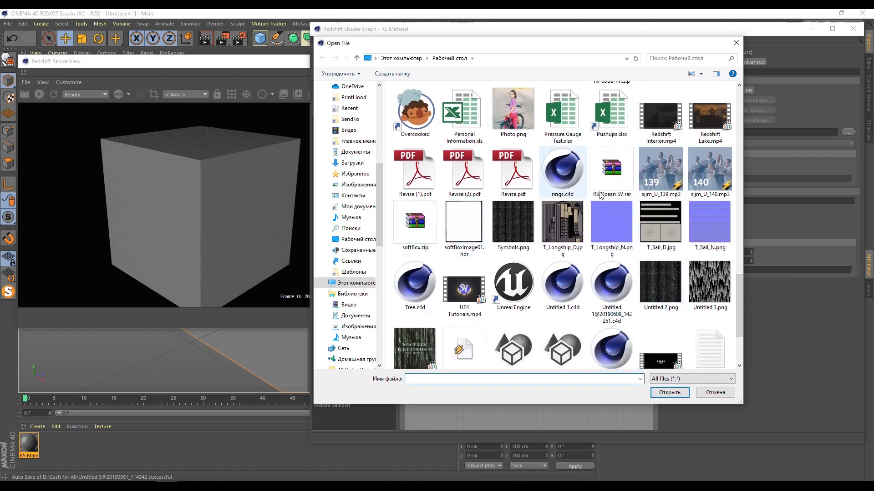
left_click(514, 234)
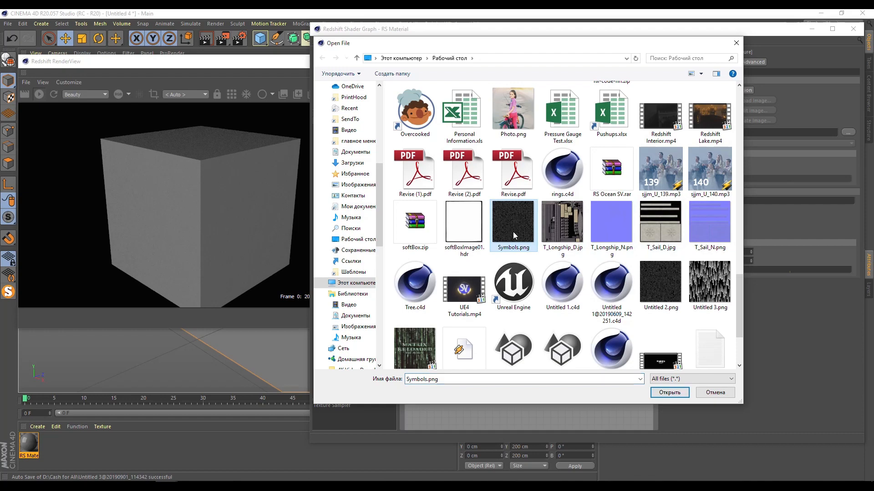
left_click(668, 392)
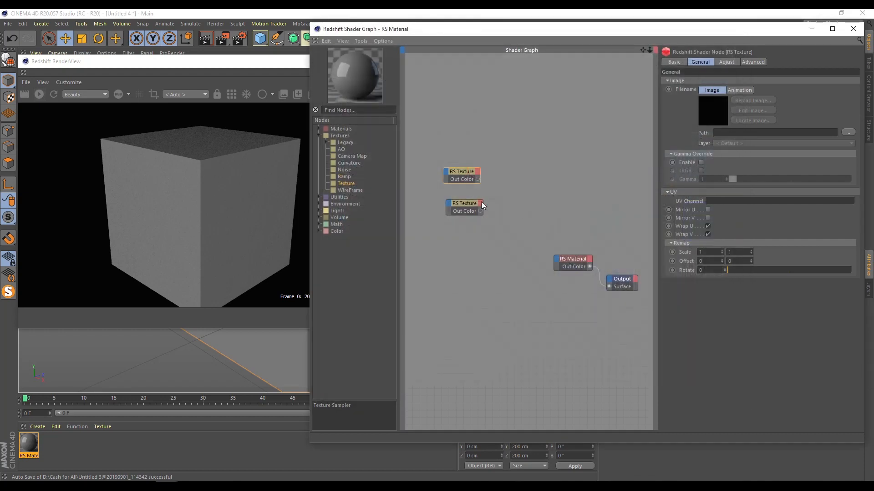
- Load Mask.png from the desktop into the lower RS Texture node and space the two texture nodes apart
left_click(458, 202)
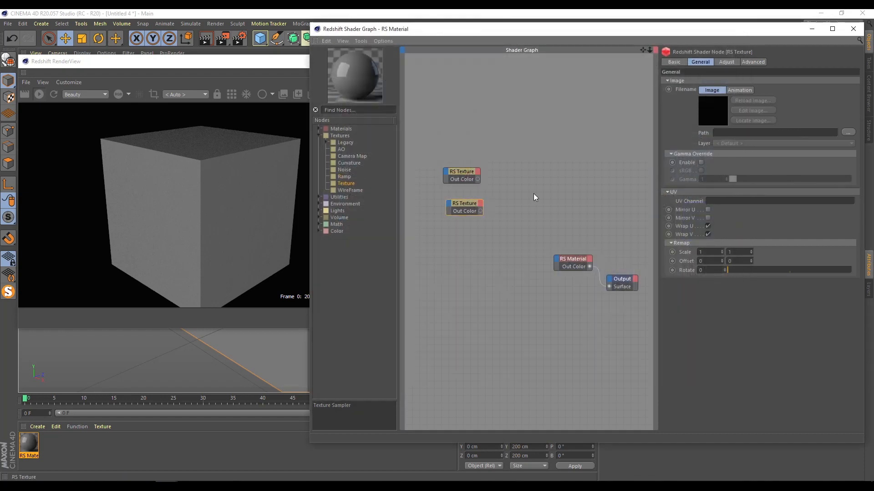
left_click(847, 132)
scroll(524, 240, "down", 5)
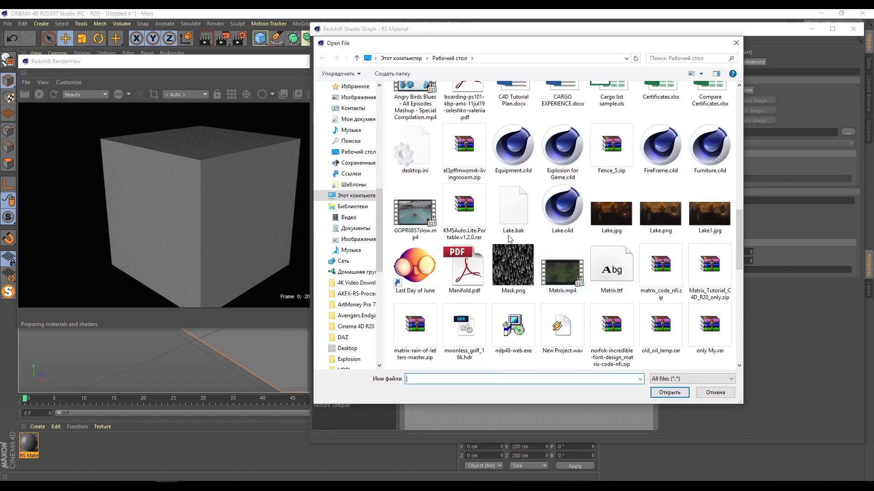
left_click(522, 268)
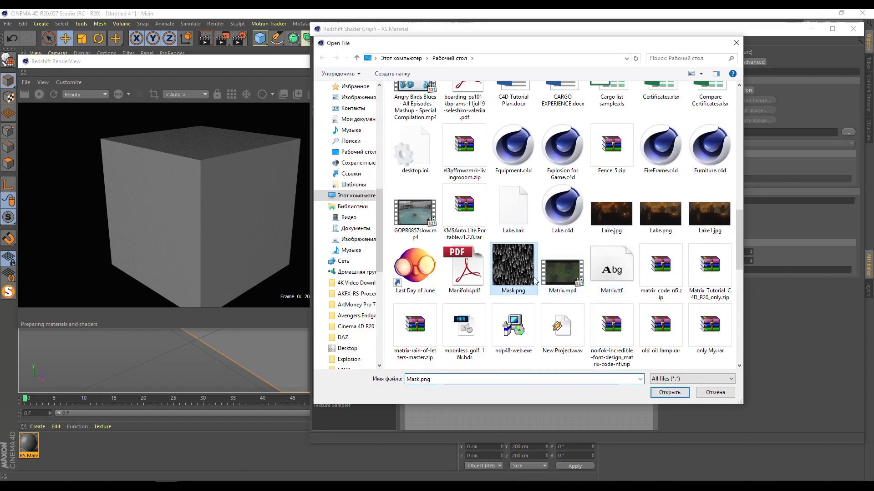
left_click(670, 392)
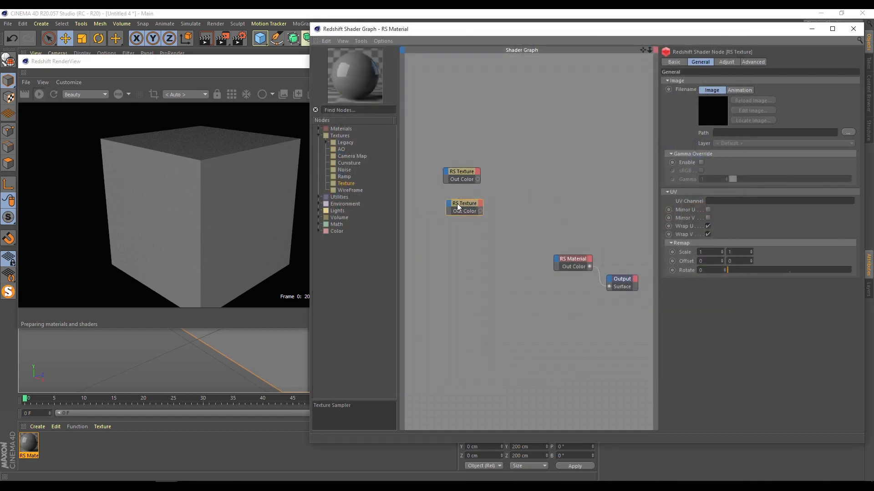
left_click_drag(461, 203, 456, 277)
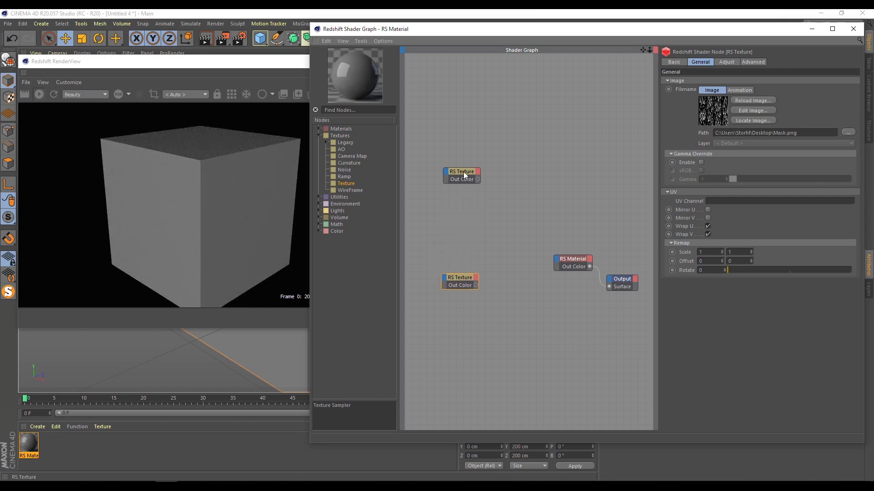
left_click_drag(463, 174, 431, 194)
left_click_drag(460, 282, 429, 264)
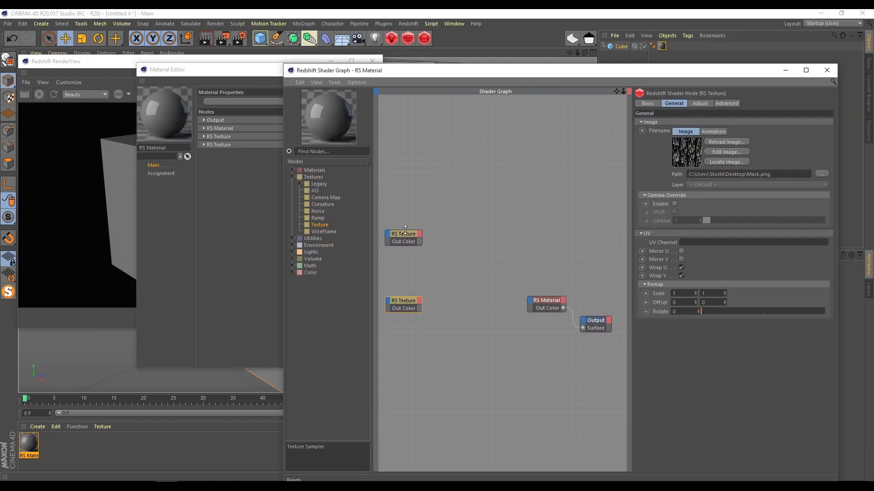
- Connect the Symbols.png texture's Out Color to the RS Material's Emission Color and move the material node closer
left_click(399, 234)
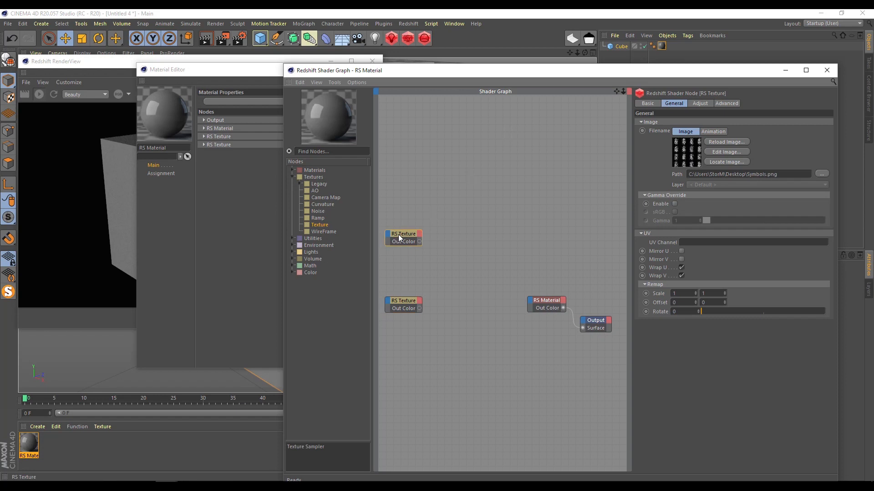
left_click_drag(420, 241, 530, 304)
mouse_move(547, 370)
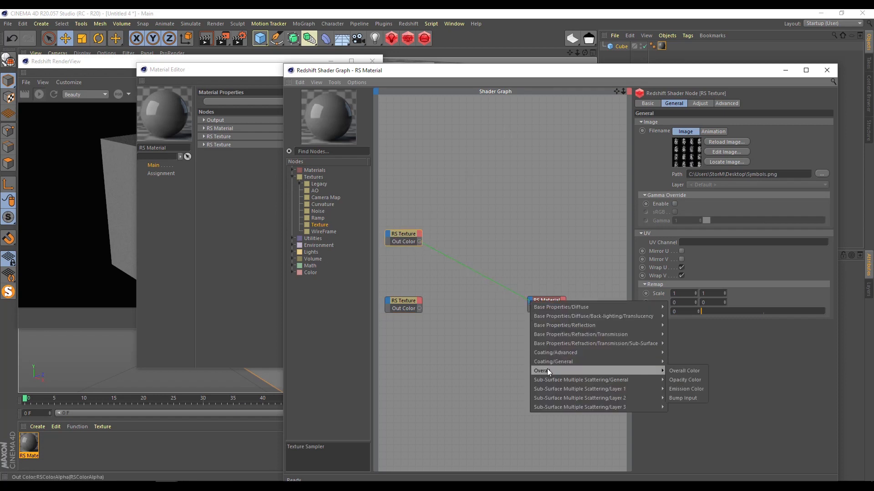
left_click(688, 389)
left_click_drag(275, 71, 356, 227)
left_click(420, 217)
left_click_drag(545, 299, 492, 281)
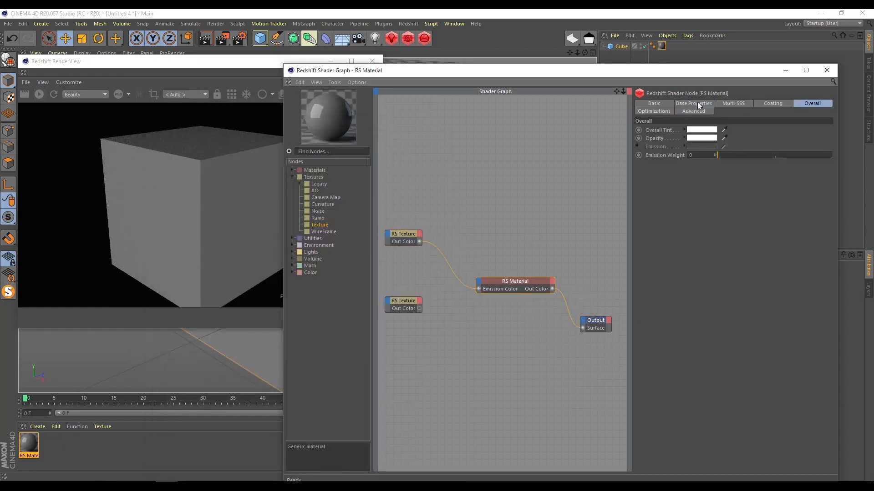
- Set the RS Material's diffuse weight and reflection weight to 0
left_click(697, 102)
left_click_drag(742, 157, 689, 156)
left_click_drag(741, 222, 615, 220)
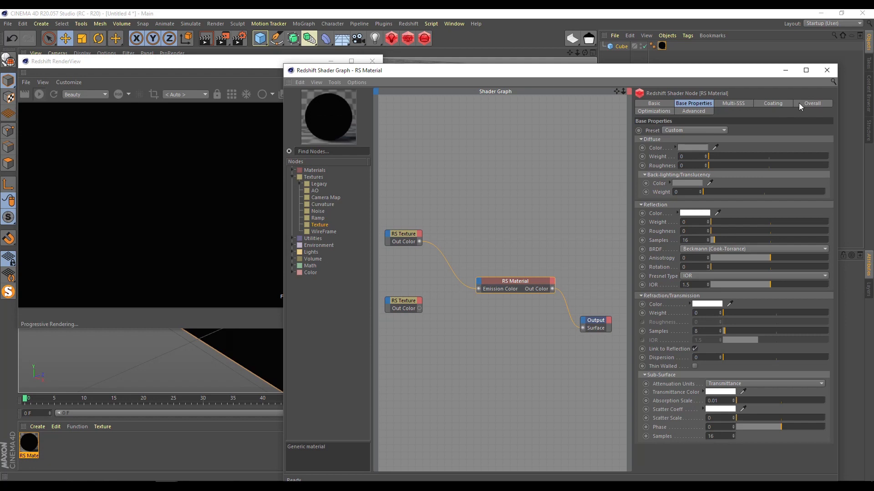
- Set the RS Material's emission weight to 2 and examine the glowing symbols on the cube up close
left_click(804, 103)
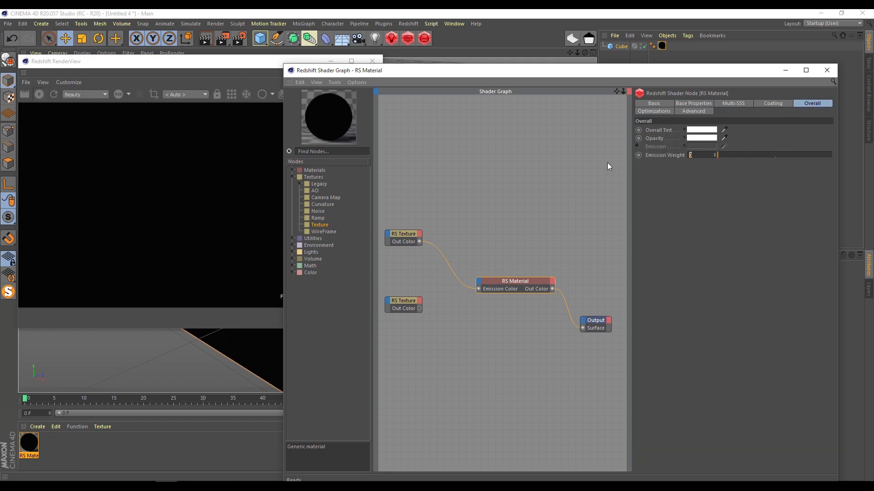
type("1")
key("Return")
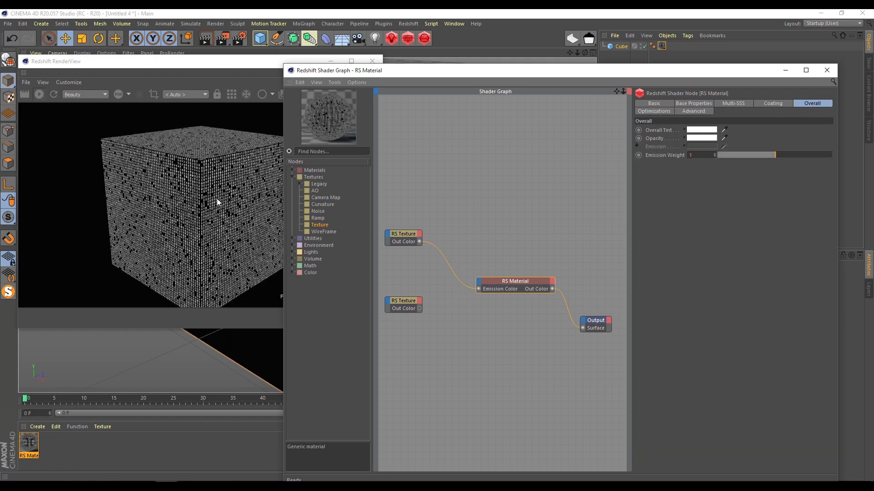
type("2")
key("Return")
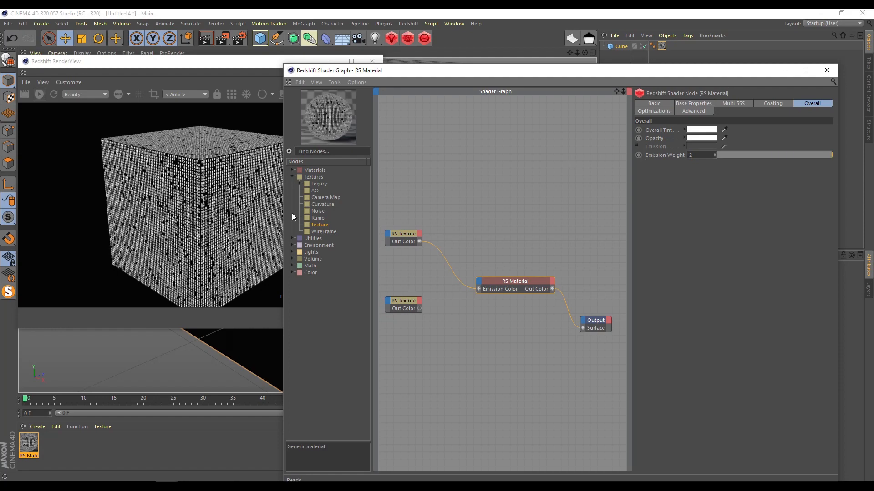
left_click_drag(577, 52, 633, 53)
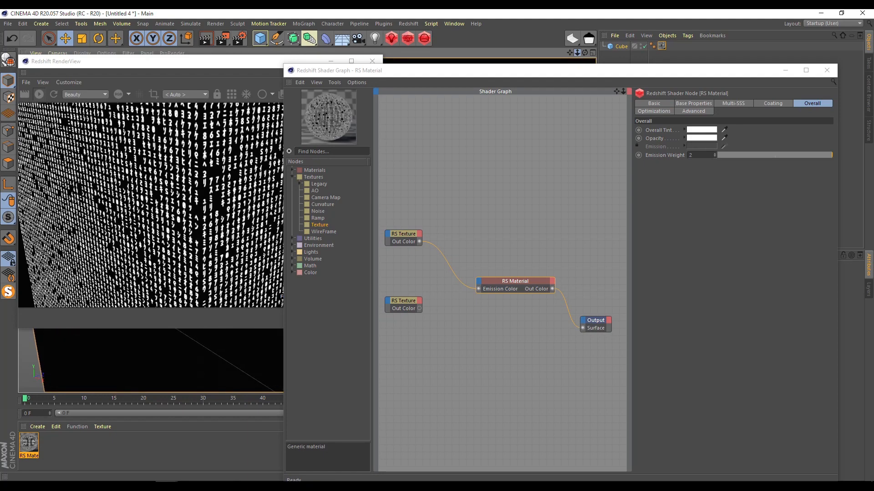
left_click_drag(570, 53, 521, 168)
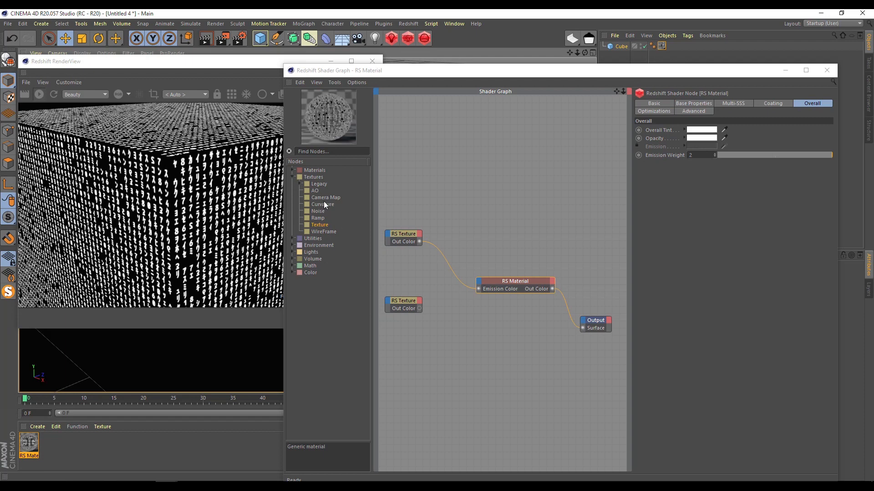
- Move the RS Material node closer to the Output and connect the Mask.png texture's Out Color to the material's Opacity Color
left_click_drag(511, 282, 543, 265)
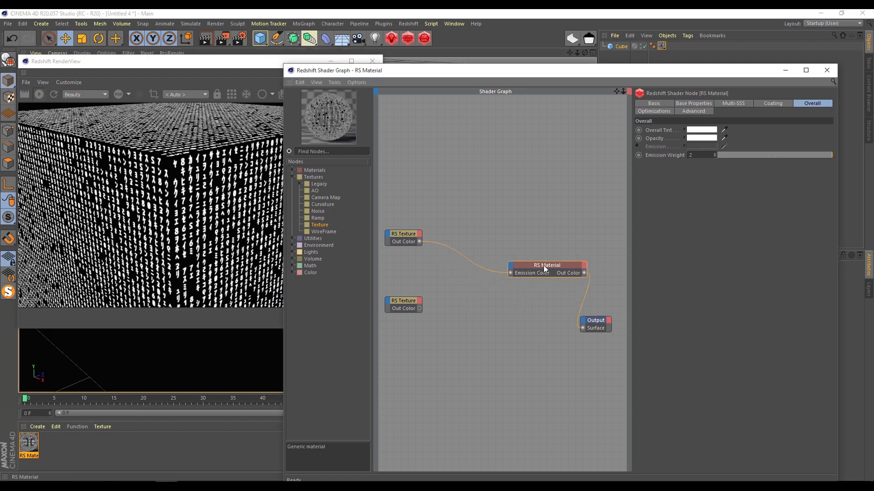
left_click(409, 301)
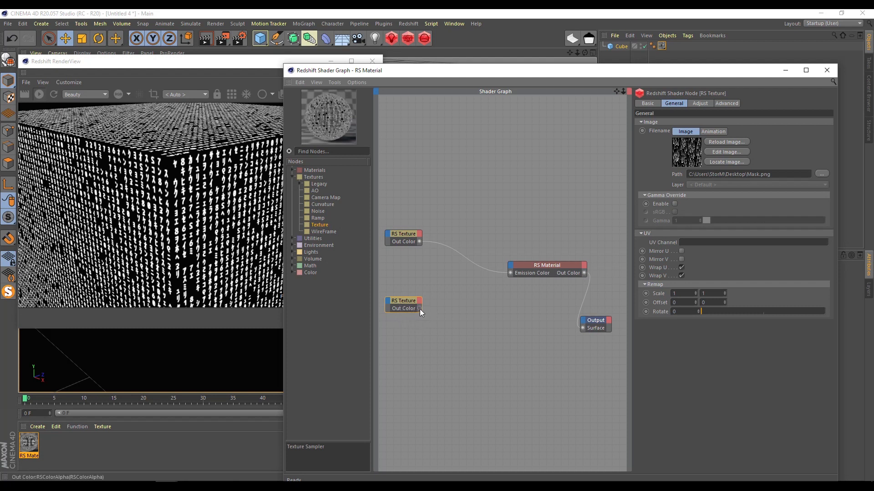
left_click_drag(422, 307, 509, 263)
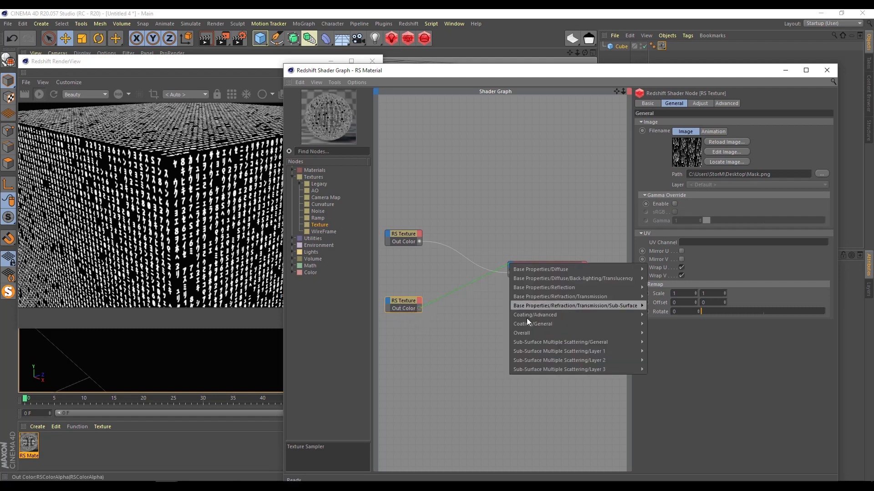
mouse_move(525, 335)
left_click(666, 342)
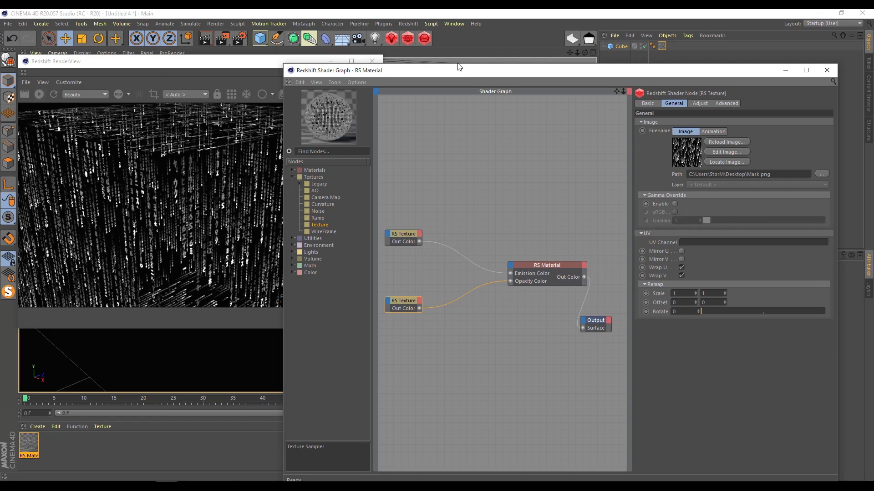
- Add a Redshift dome light to the scene and tint it yellow
left_click(786, 71)
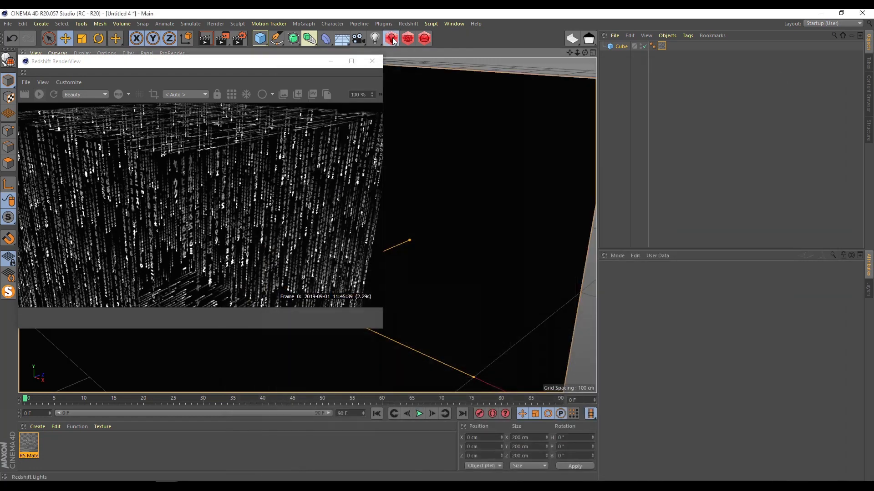
mouse_move(403, 41)
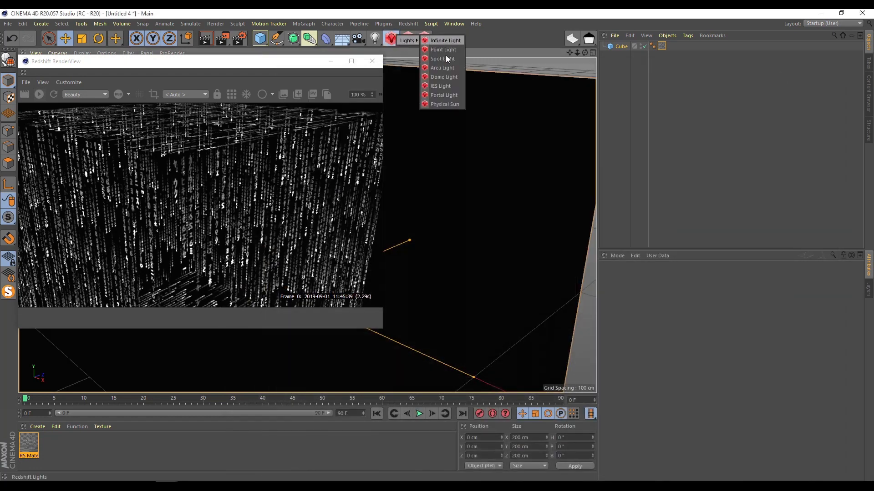
left_click(443, 77)
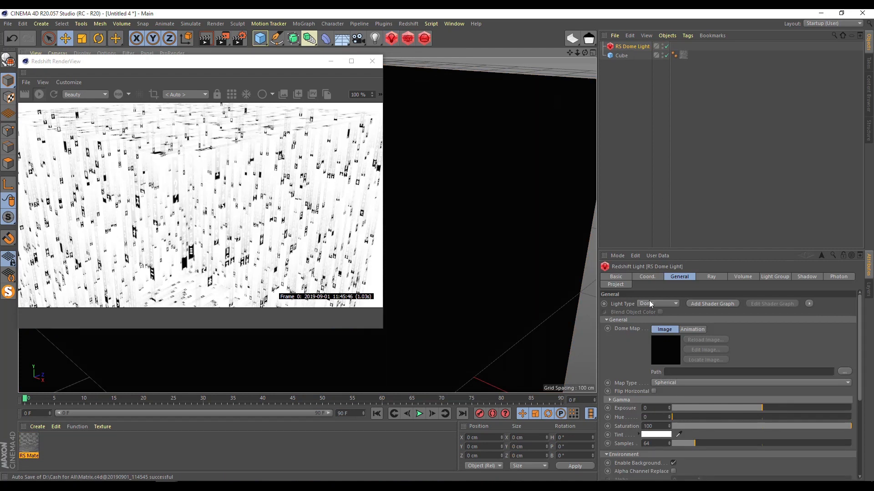
left_click(655, 435)
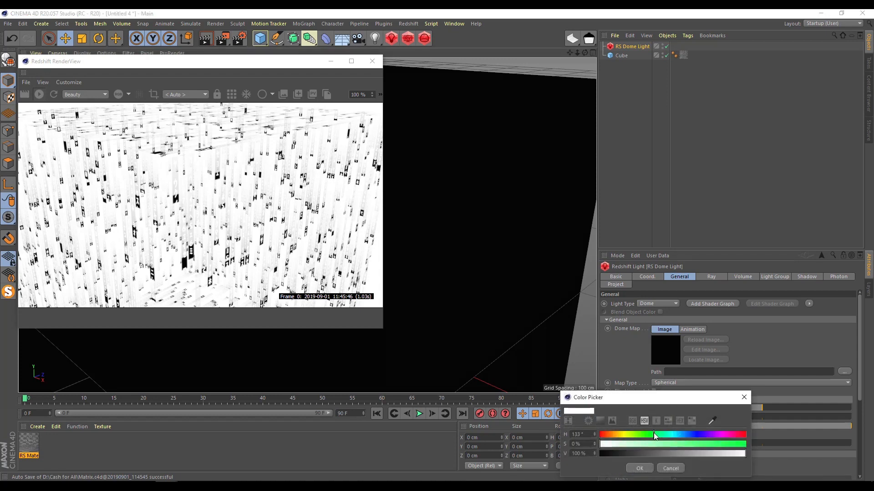
mouse_move(654, 437)
left_mouse_down()
mouse_move(620, 436)
mouse_move(704, 444)
left_mouse_up()
left_click(647, 468)
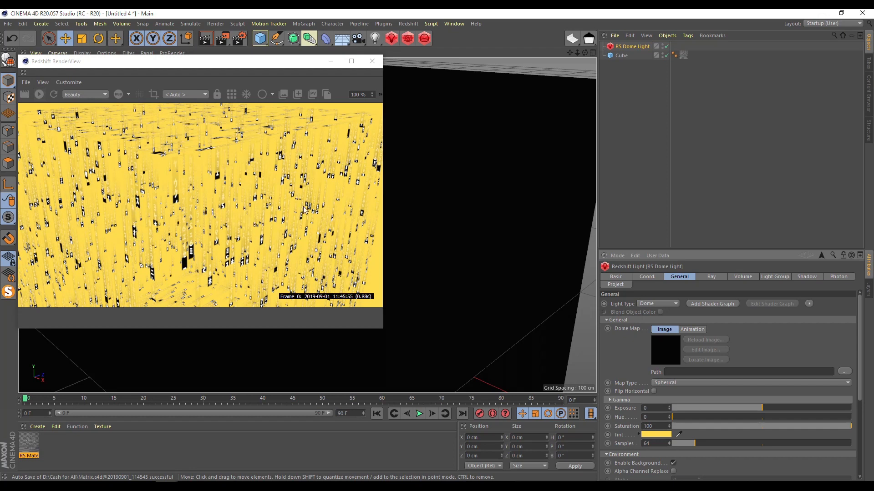
- Reopen the RS Material's shader graph and add an RS Color Composite node below the material node
double_click(32, 441)
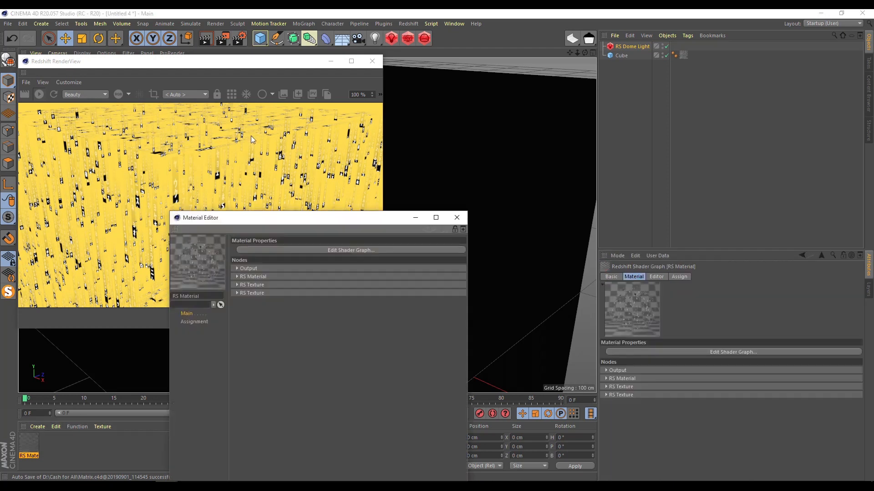
left_click(299, 250)
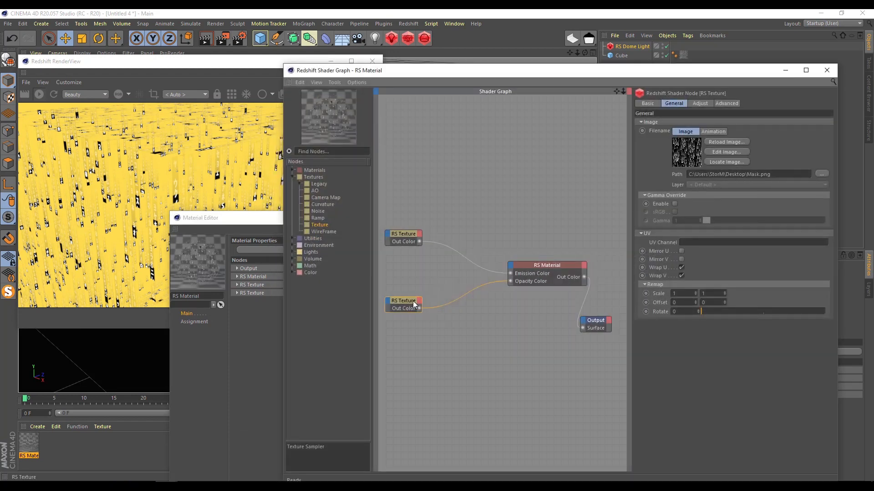
left_click(293, 273)
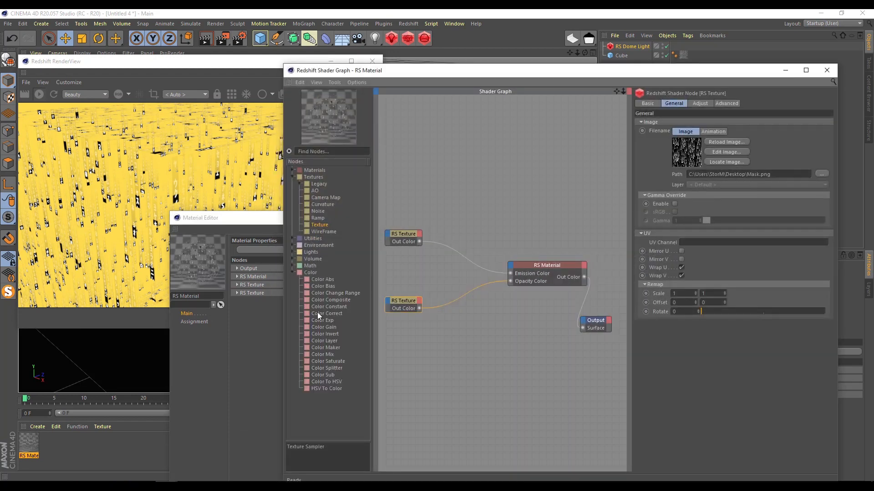
left_click(331, 300)
left_click_drag(494, 327, 489, 324)
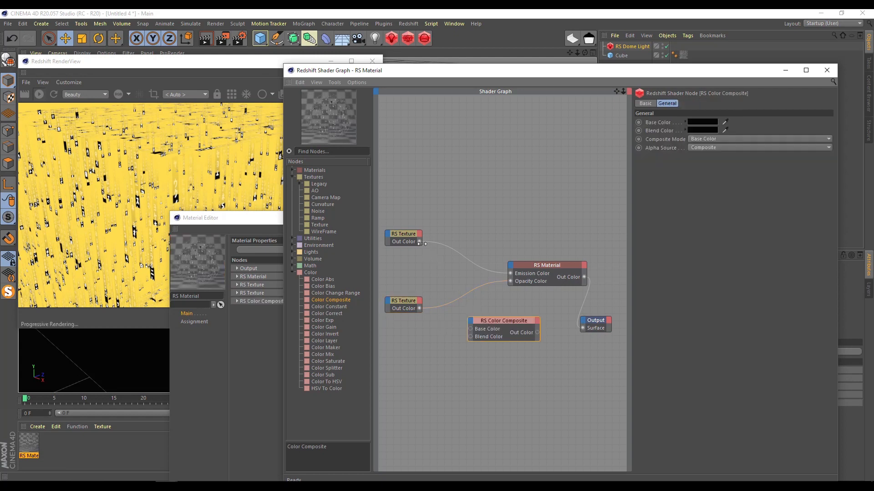
- Connect Symbols.png to the Color Composite's Base Color, Mask.png to its Blend Color, and its Out Color to the material's Opacity Color
left_click_drag(470, 333, 470, 329)
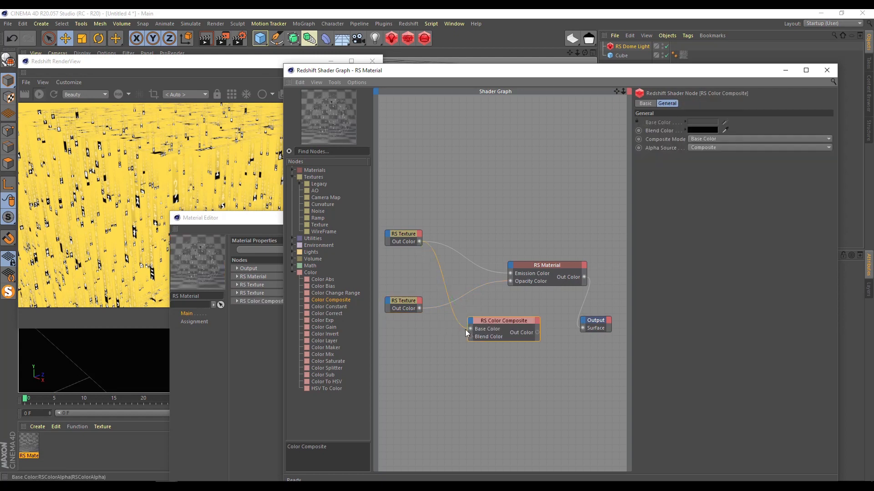
left_click_drag(471, 341, 470, 337)
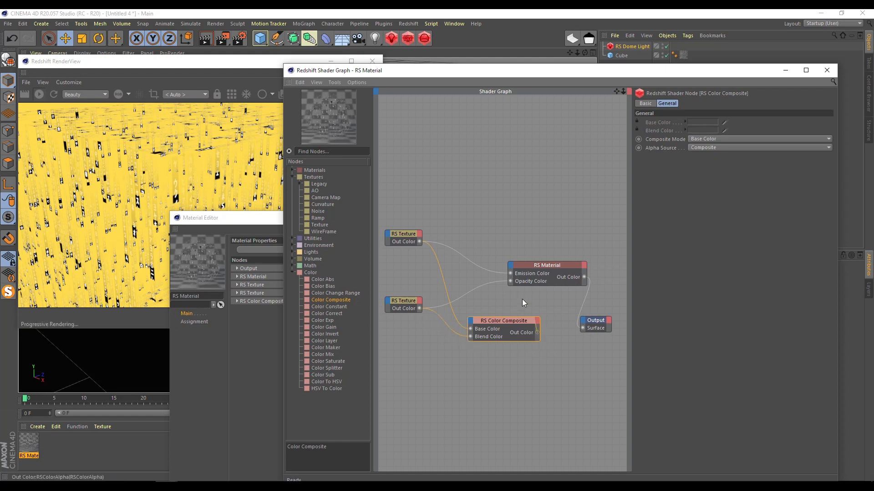
left_click_drag(509, 281, 510, 281)
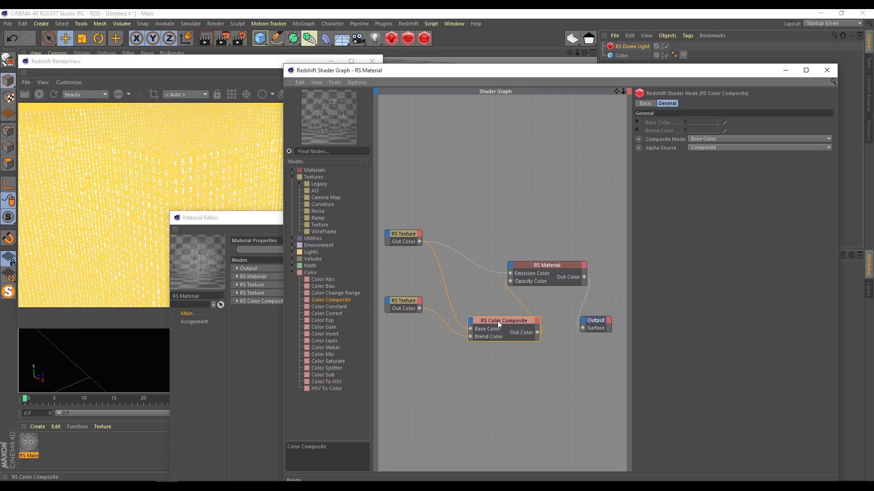
- Set the RS Color Composite node's composite mode to Multiply, keeping Composite as the alpha source
left_click(699, 147)
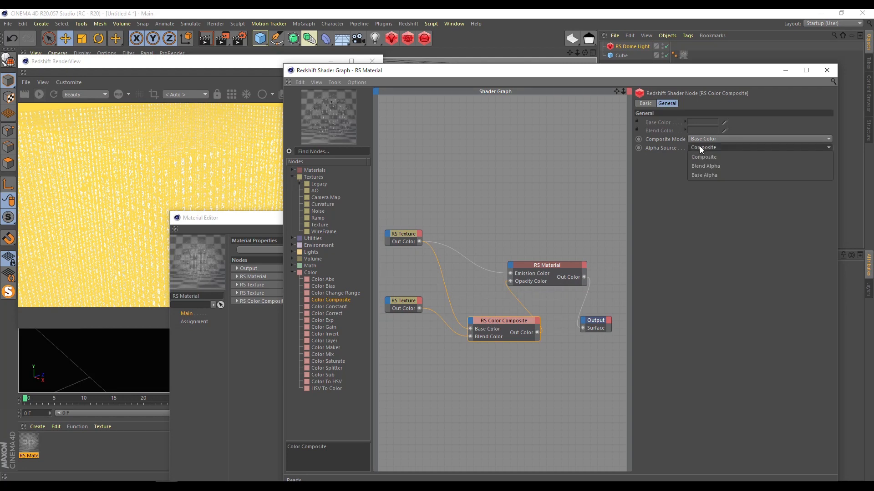
left_click(660, 254)
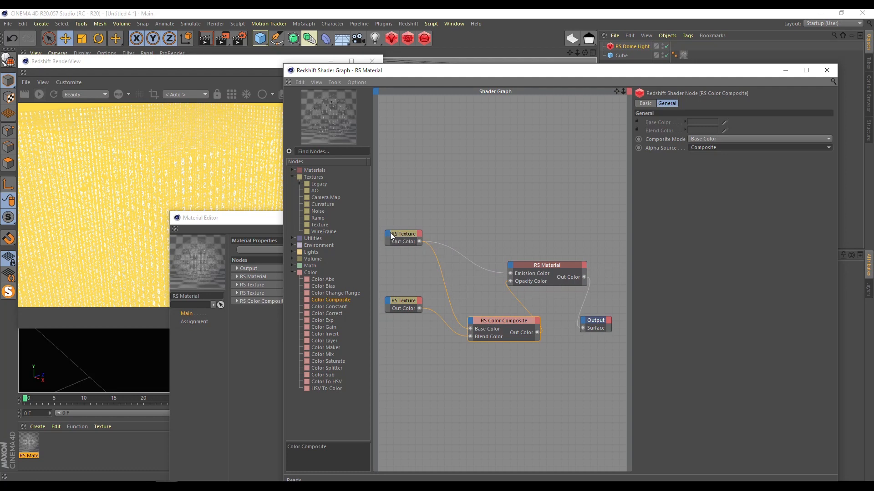
left_click(705, 148)
left_click(704, 150)
left_click(708, 139)
left_click(711, 194)
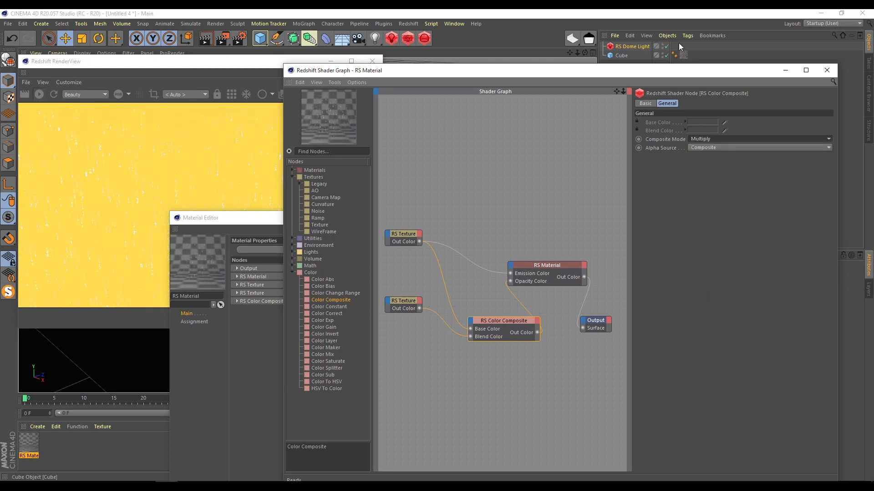
- Delete the RS Dome Light from the scene
left_click(640, 48)
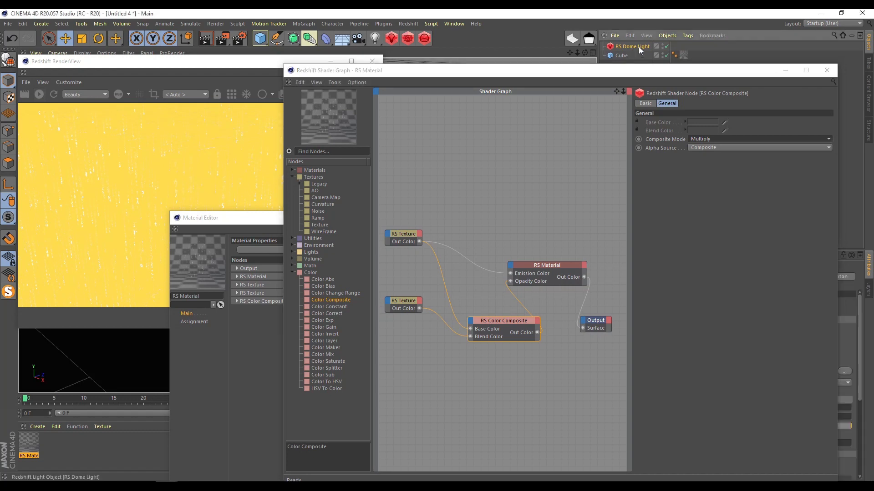
key("Delete")
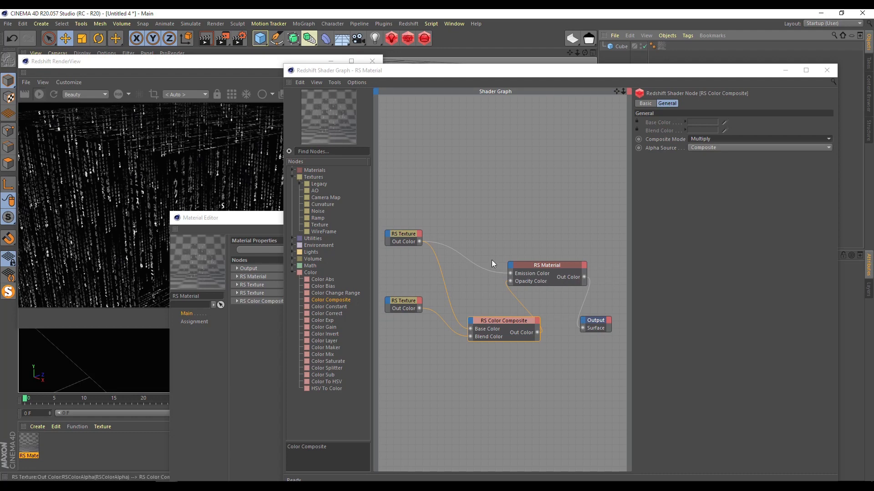
- Try a green overall tint on the RS Material with hue 133° and saturation 100%, and refresh the render preview
left_click(527, 265)
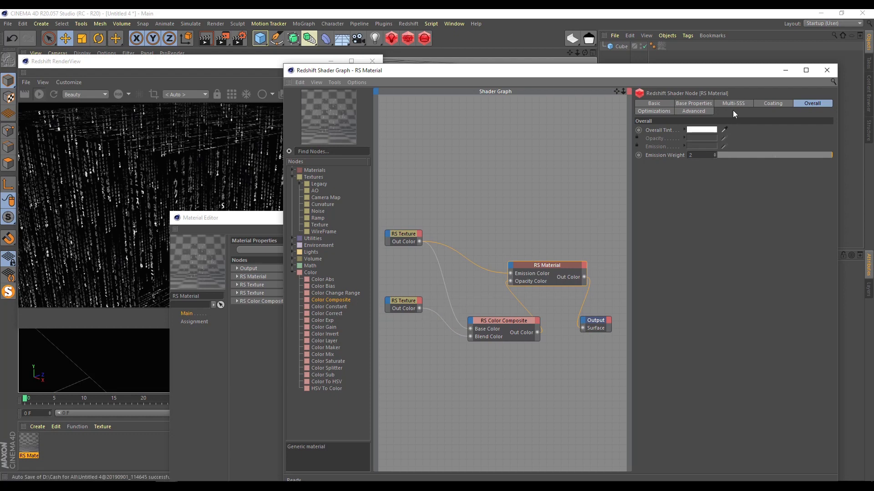
left_click(695, 131)
left_click_drag(692, 136, 827, 132)
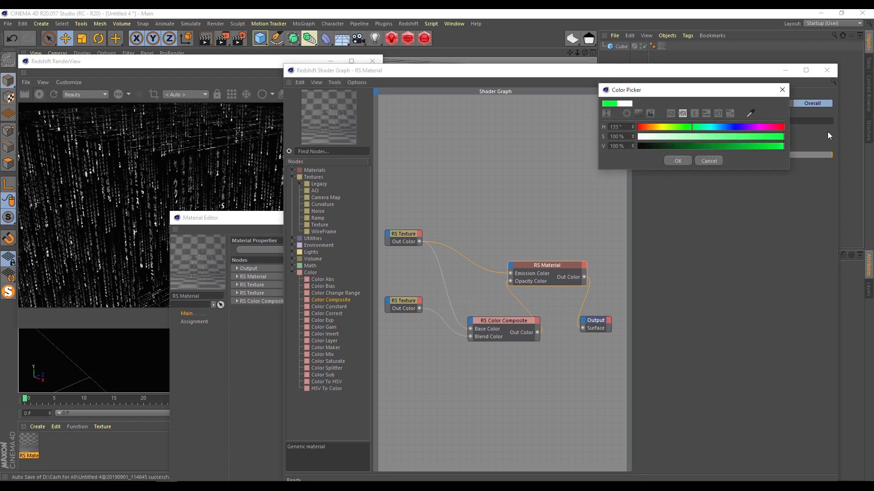
left_click(670, 164)
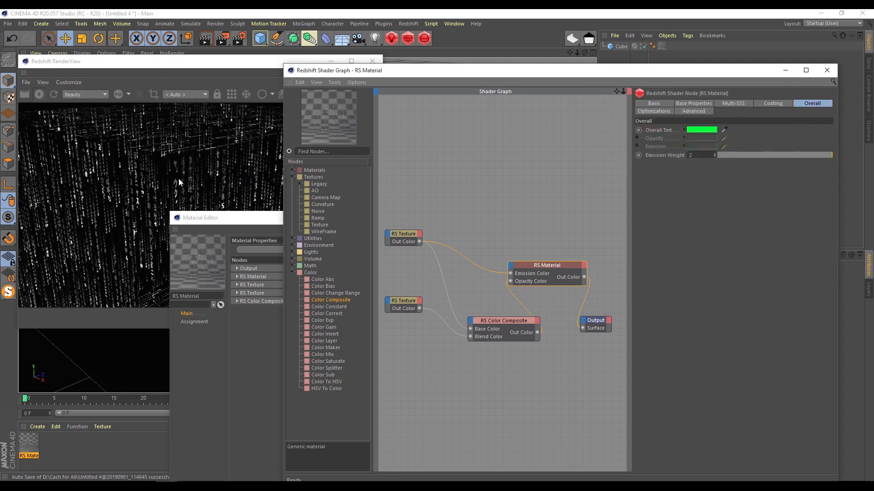
left_click(54, 94)
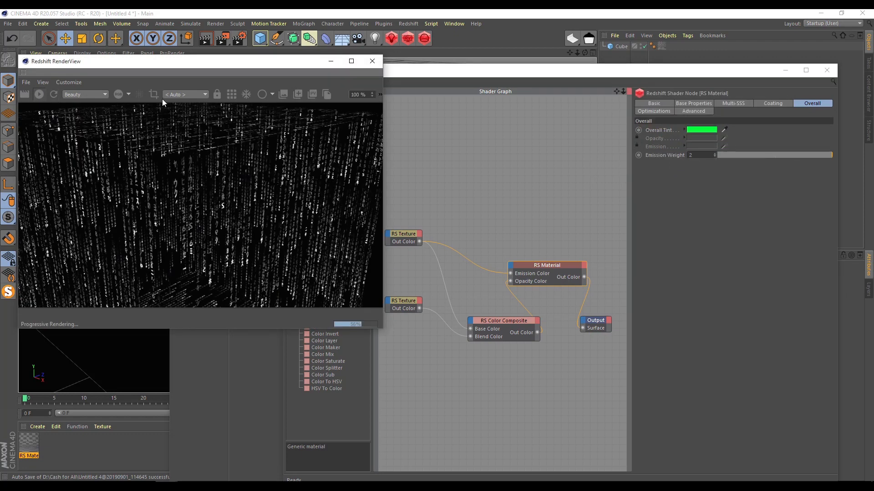
- Set the RS Material's overall tint back to white with 0% saturation
left_click(691, 130)
left_click_drag(700, 144, 566, 139)
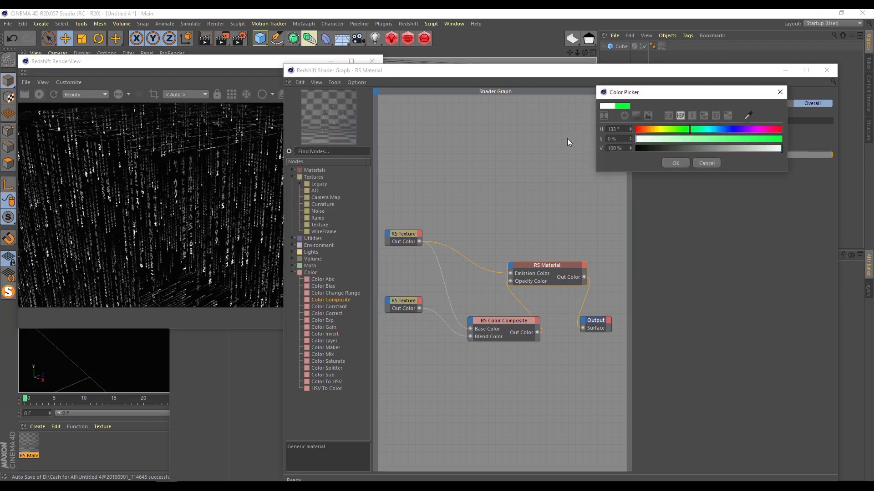
left_click(682, 163)
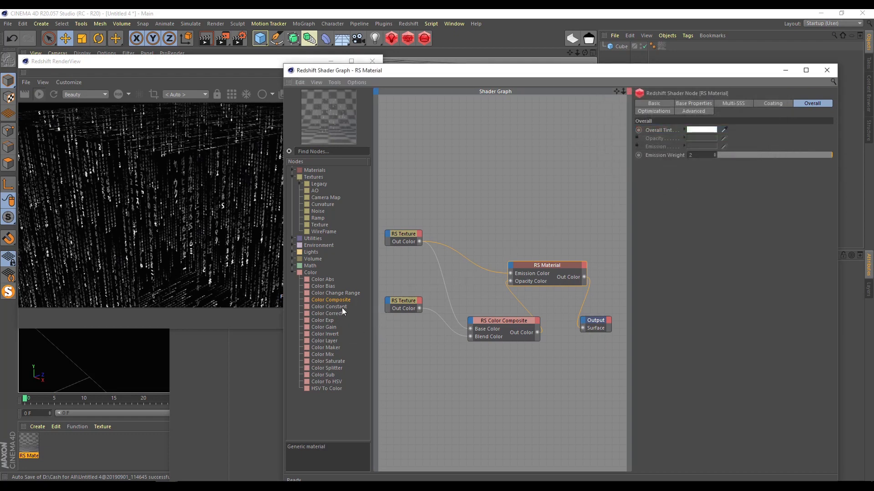
- Add an RS Color Maker node and connect its Out Color to the RS Color Composite's Blend Color
left_click(325, 348)
left_click_drag(321, 348, 441, 374)
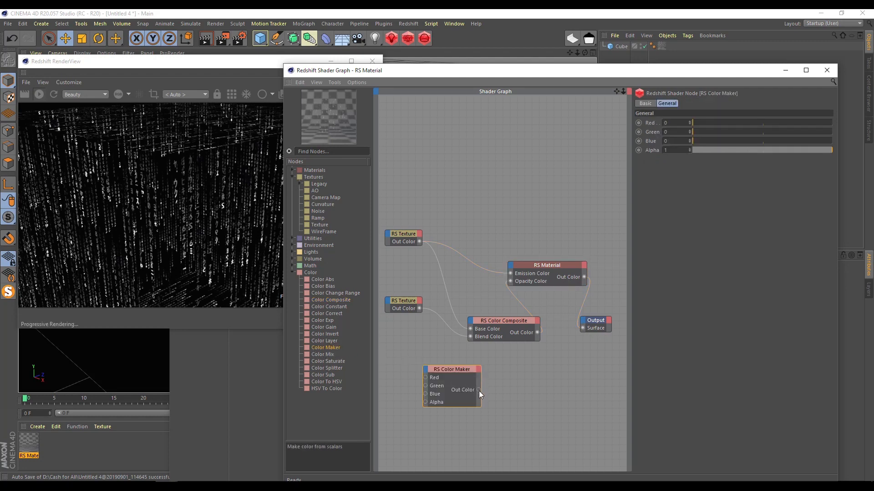
left_click_drag(473, 346, 471, 337)
- Connect the Mask.png texture's Out Color to the Green input of the RS Color Maker node
left_click(410, 302)
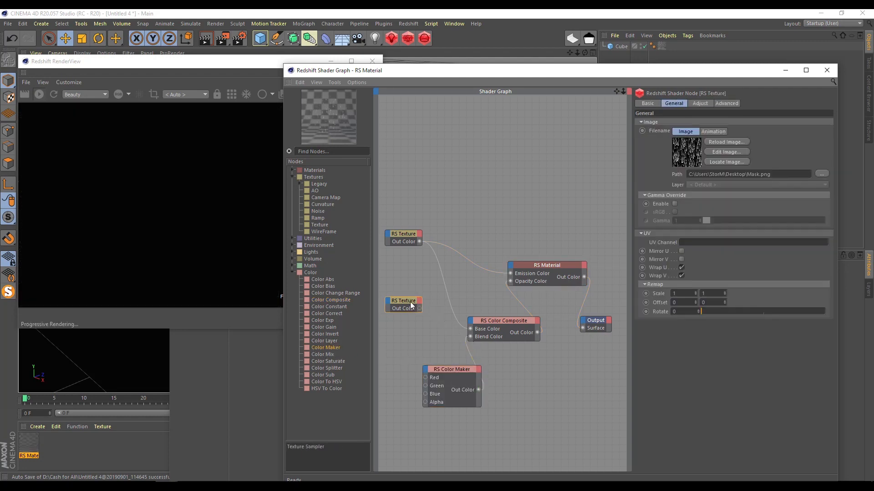
left_click_drag(420, 308, 425, 383)
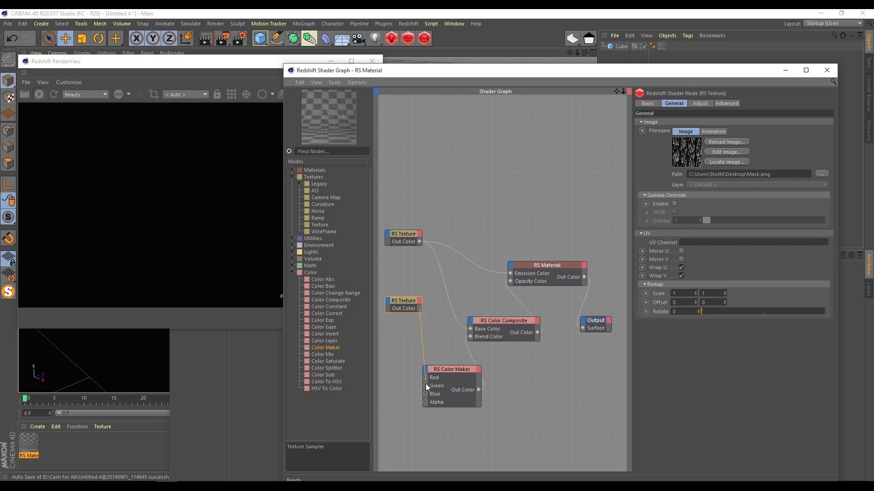
left_click_drag(426, 386, 426, 386)
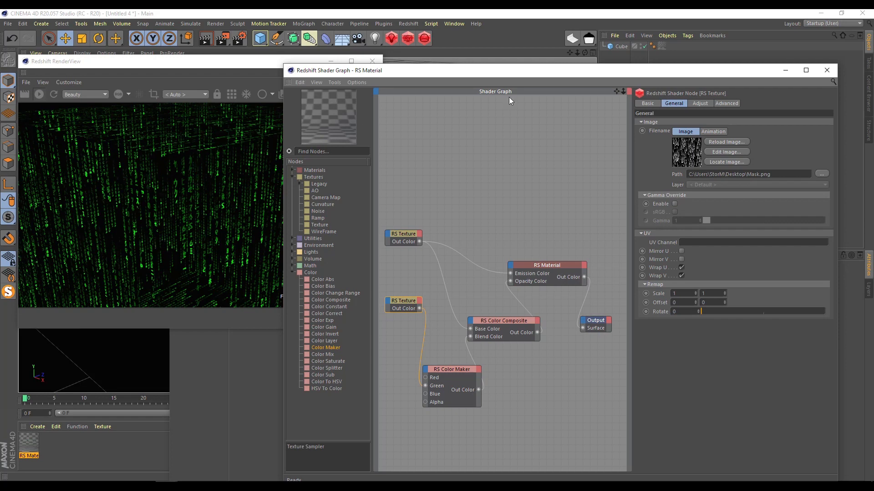
- Move the RS Color Composite node just below the RS Material and close the shader graph and material editor
left_click_drag(501, 320, 541, 302)
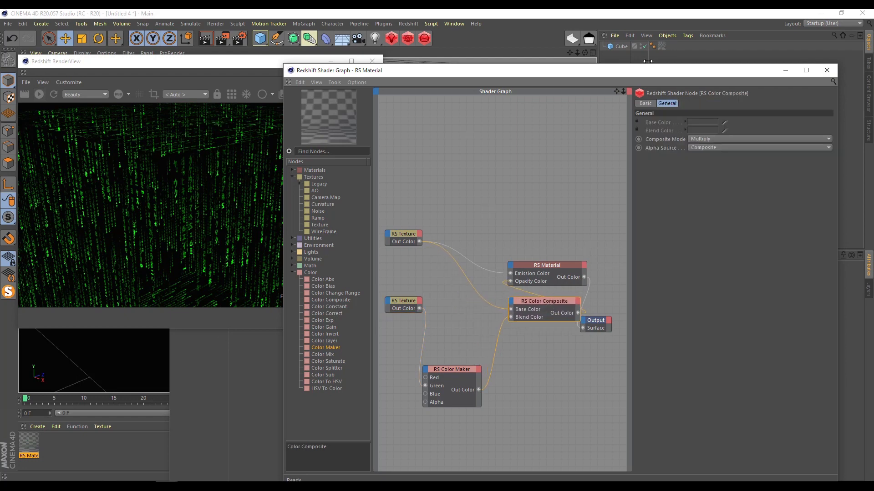
left_click(827, 70)
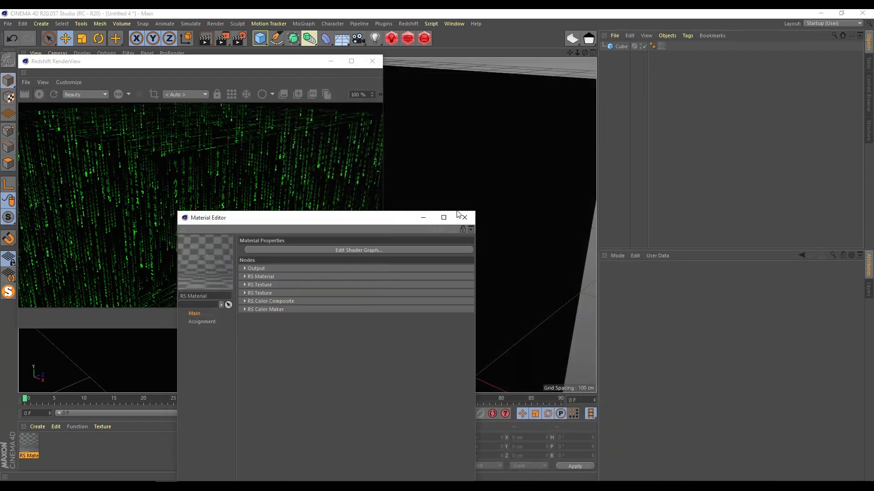
left_click(633, 179)
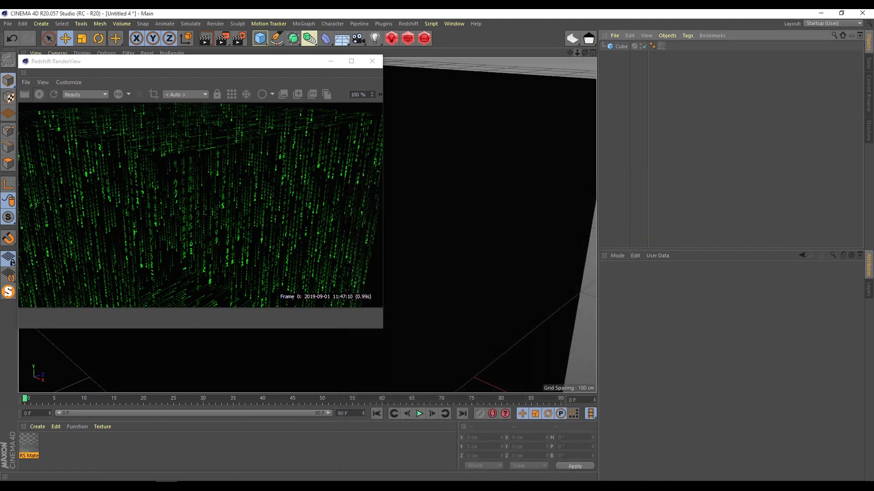
- Add a cylinder primitive to the scene inside the cube
left_click_drag(578, 53, 541, 53)
left_click_drag(253, 38, 444, 52)
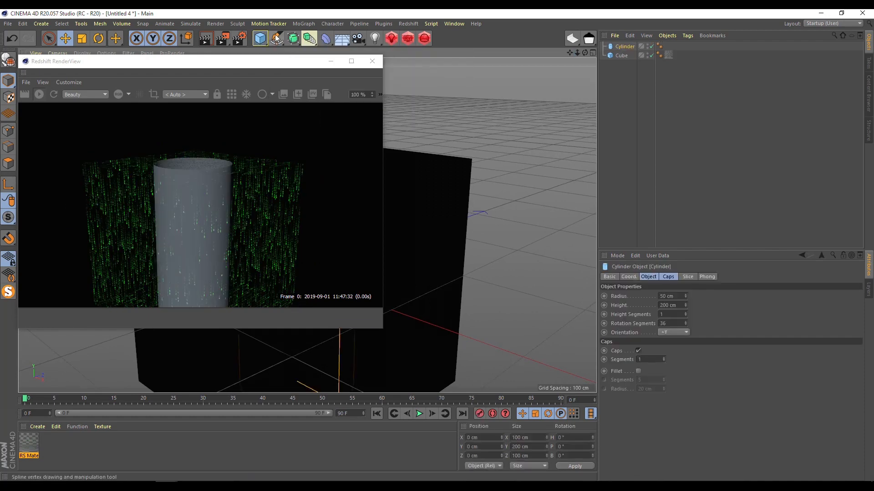
- Add a cone and a torus and spread them and the cylinder out beside the cube, placing the cone at about X -186 cm, Z 209 cm
left_click_drag(260, 38, 287, 84)
middle_click(520, 144)
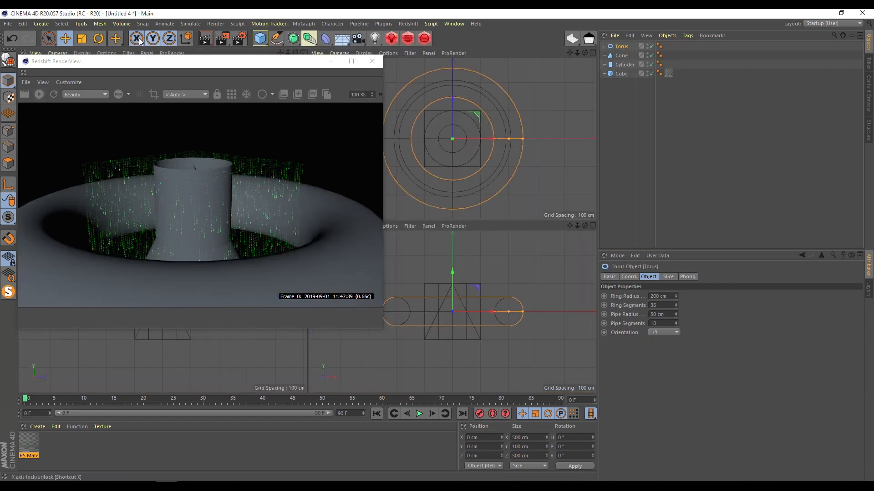
left_click(65, 38)
left_click_drag(477, 114, 405, 56)
left_click(473, 157)
left_click(463, 148)
left_click_drag(477, 117, 471, 67)
left_click(400, 91)
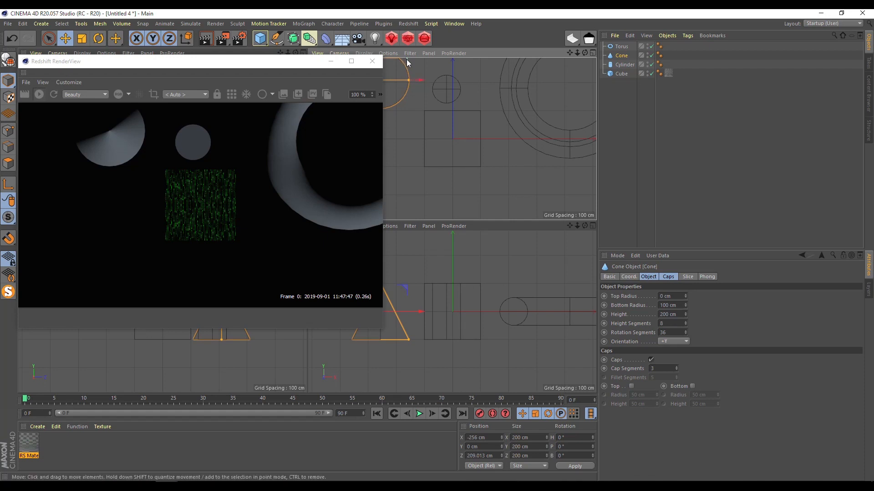
left_click_drag(417, 80, 437, 82)
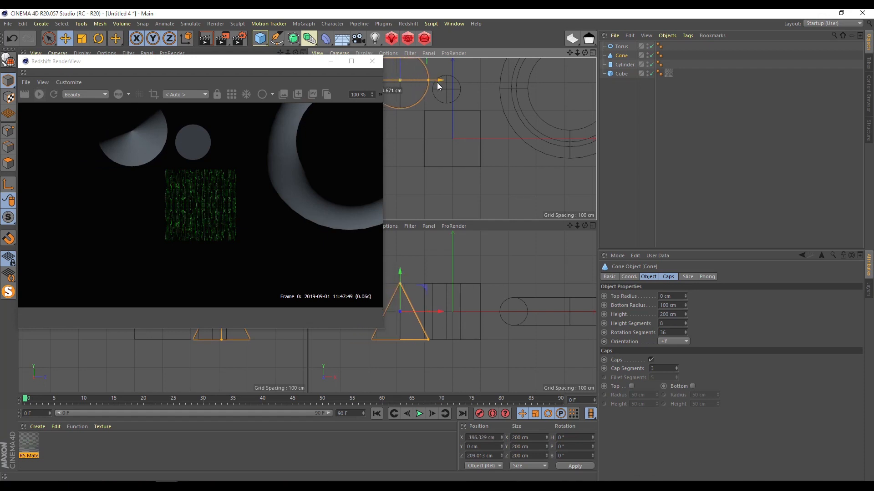
- Apply the RS Material to the torus, cone and cylinder together
left_click(621, 46)
left_click(625, 64, "shift")
left_click_drag(30, 444, 524, 146)
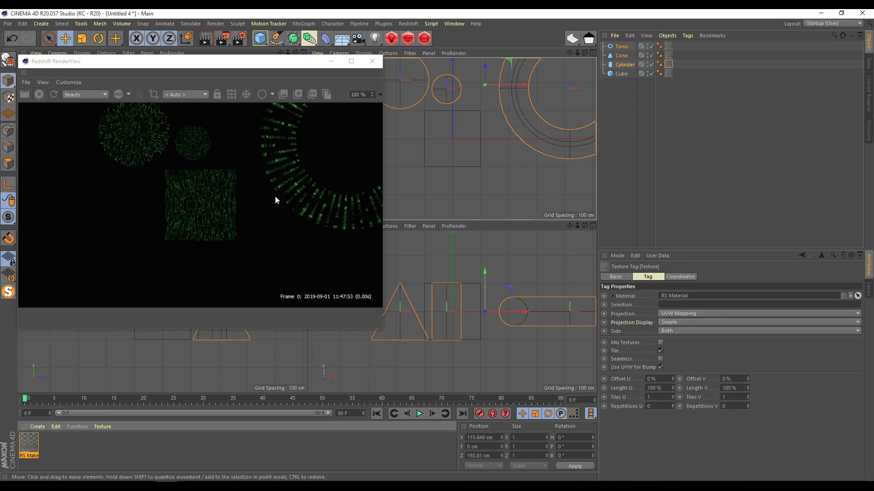
- Set the projection of the texture tags on the torus, cone, cylinder and cube to Cubic
left_click_drag(294, 69, 530, 155)
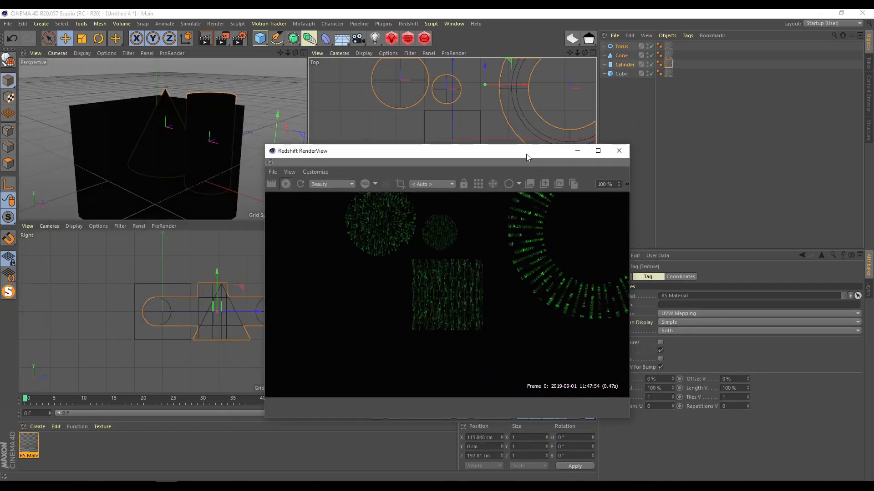
middle_click(210, 140)
left_click_drag(464, 150, 284, 72)
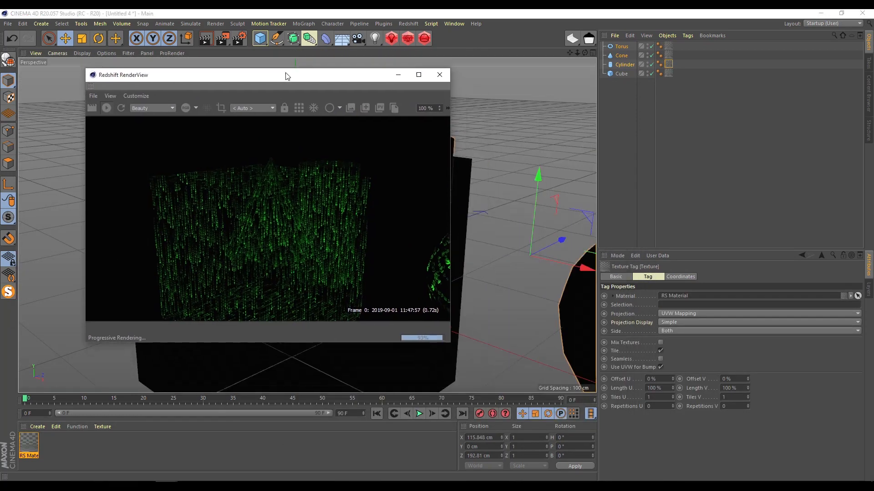
left_click_drag(585, 53, 643, 38)
left_click(668, 47)
left_click(669, 73, "shift")
left_click(683, 310)
left_click(676, 342)
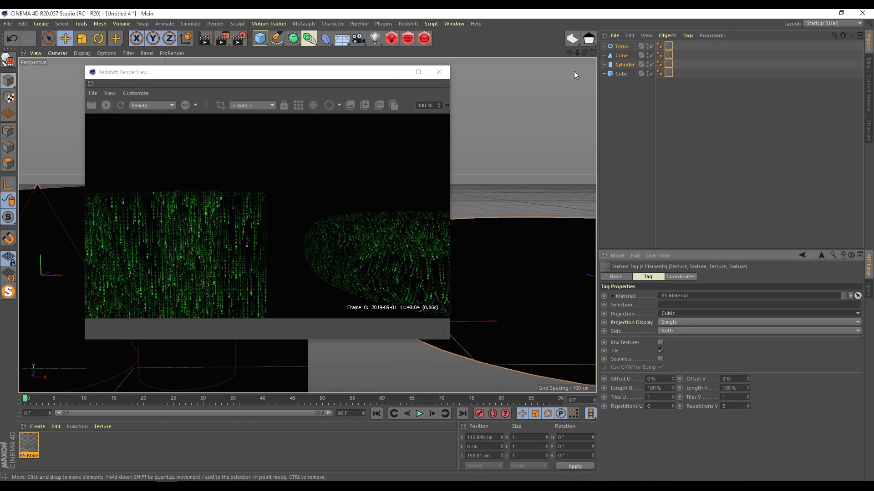
- Open the RS Material's shader graph beside the render preview and show the Mask.png texture node's settings
left_click_drag(585, 53, 773, 43)
scroll(520, 193, "down", 4)
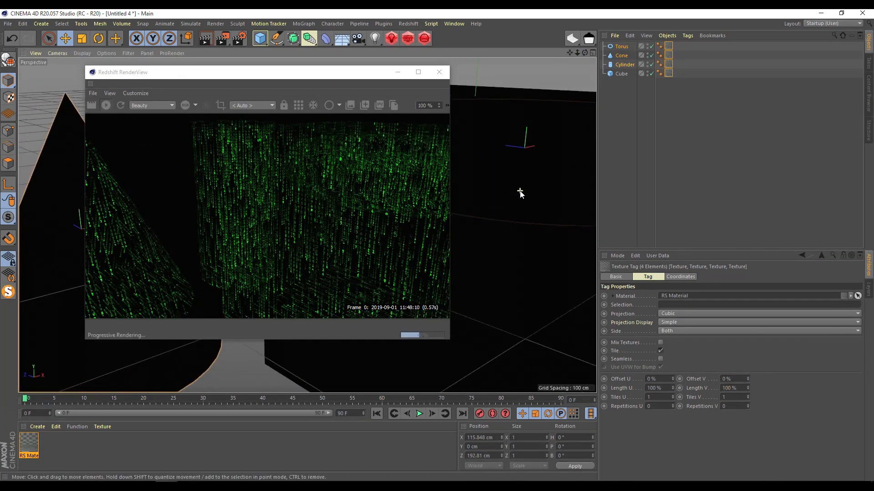
scroll(520, 203, "down", 2)
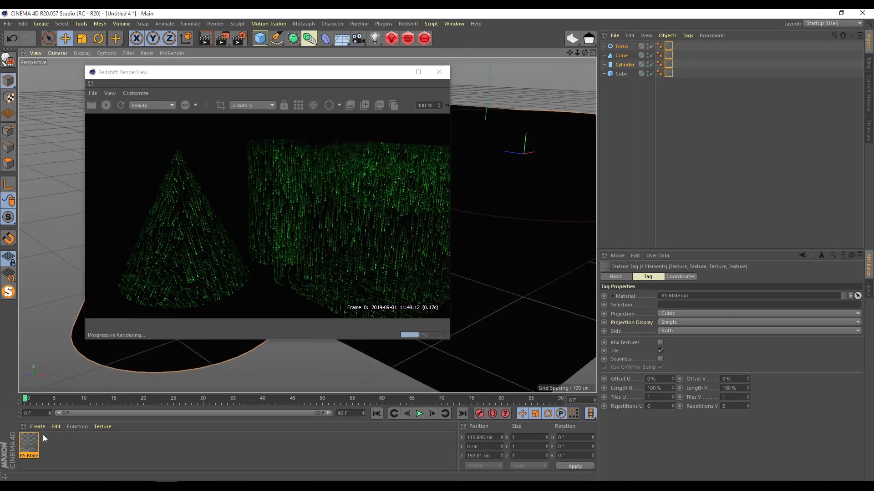
left_click(26, 444)
double_click(26, 444)
left_click_drag(250, 77, 641, 86)
left_click_drag(316, 70, 602, 23)
left_click(678, 111)
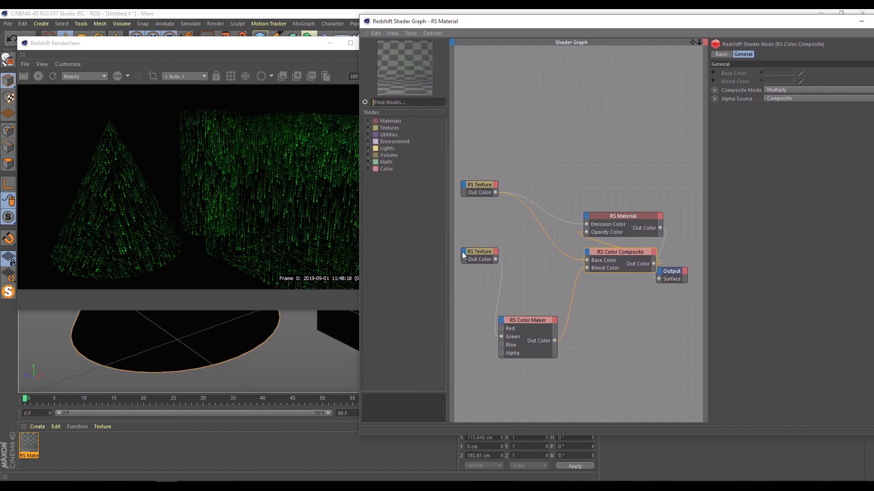
left_click(479, 252)
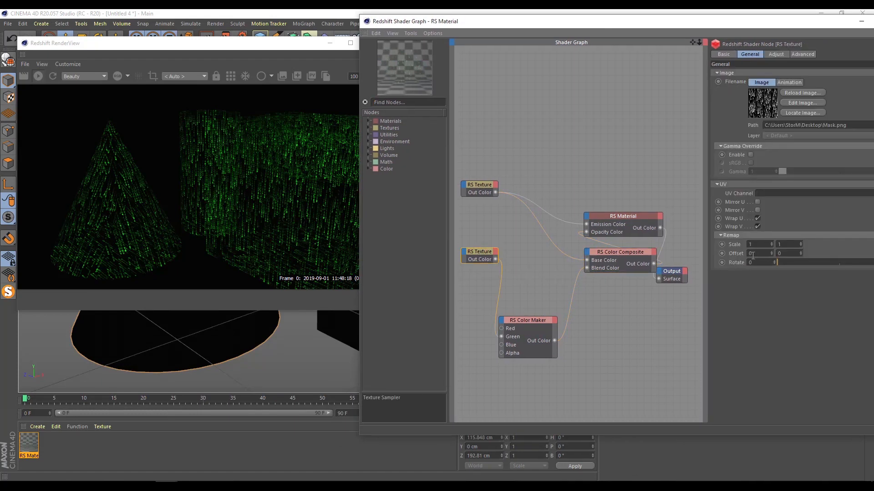
- Try shifting the Mask.png texture's remap offset horizontally by about 0.15 and vertically by about 0.135, and reset both to 0
left_click_drag(772, 253, 772, 250)
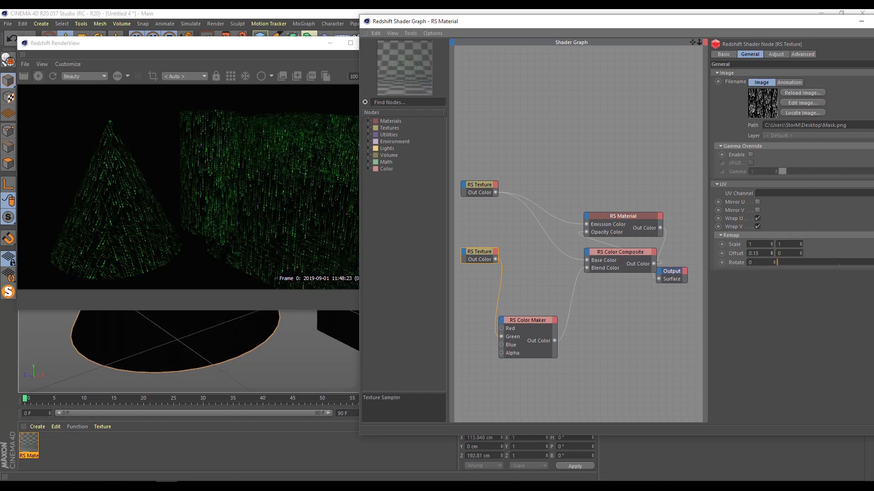
left_click_drag(771, 254, 801, 250)
type("0")
key("Return")
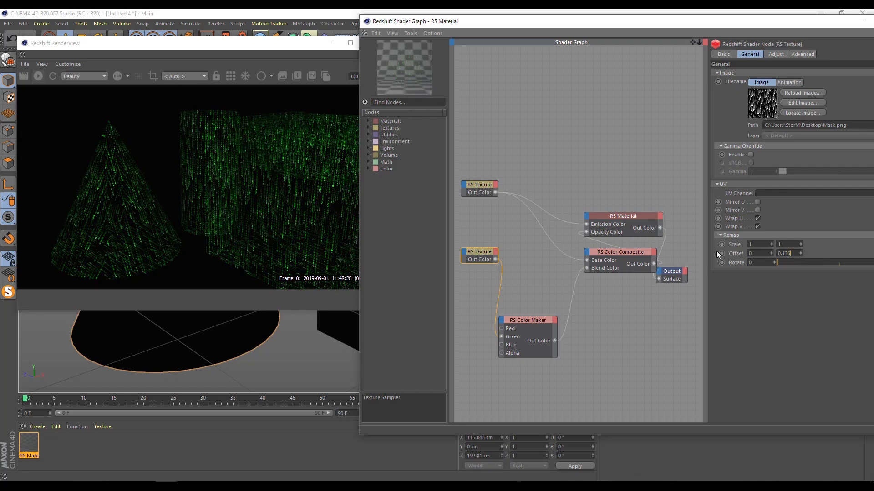
left_click_drag(791, 253, 734, 257)
type("0")
key("Return")
- Extend the timeline from 90 to 240 frames and stretch the preview range over its full length
left_click_drag(351, 413, 307, 407)
type("24")
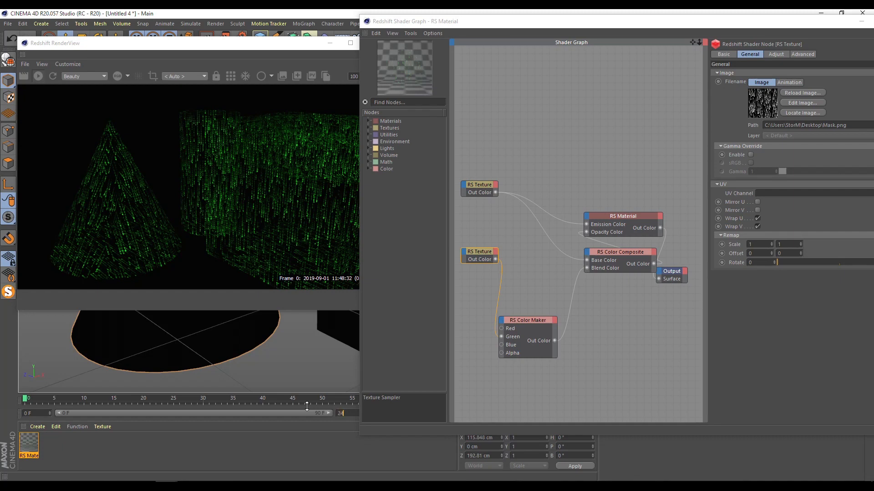
type("0")
key("Return")
left_click_drag(162, 414, 383, 418)
- Set the project frame rate to 24 FPS in the project settings
left_click(9, 24)
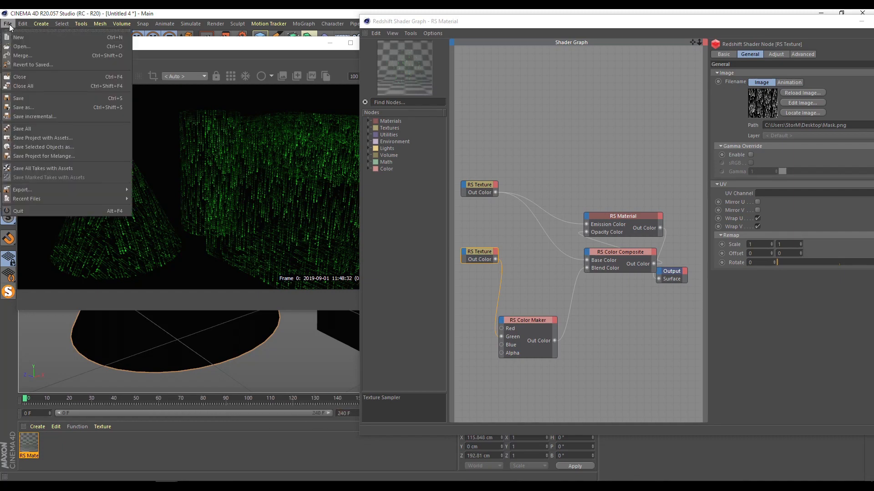
mouse_move(20, 26)
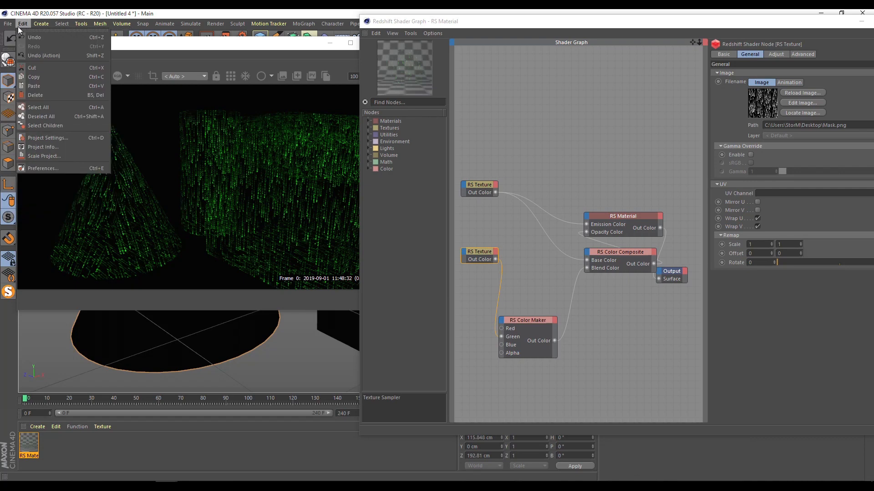
left_click(54, 139)
left_click_drag(780, 20, 524, 10)
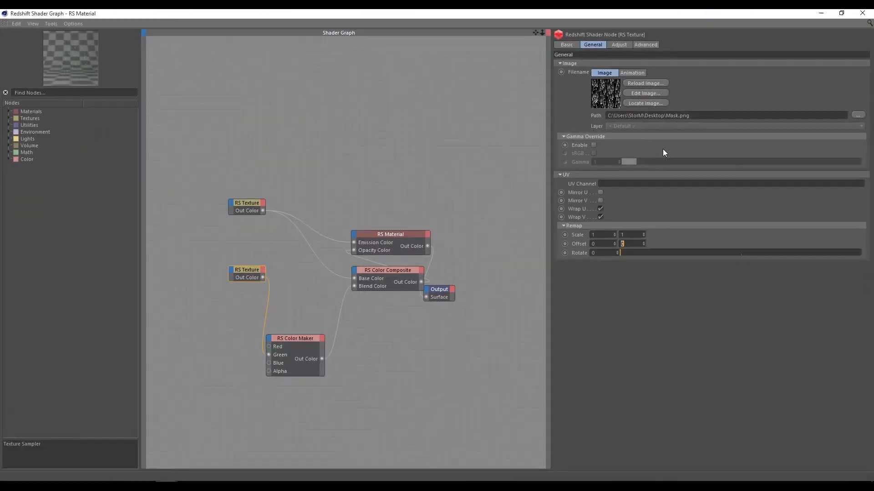
left_click(819, 15)
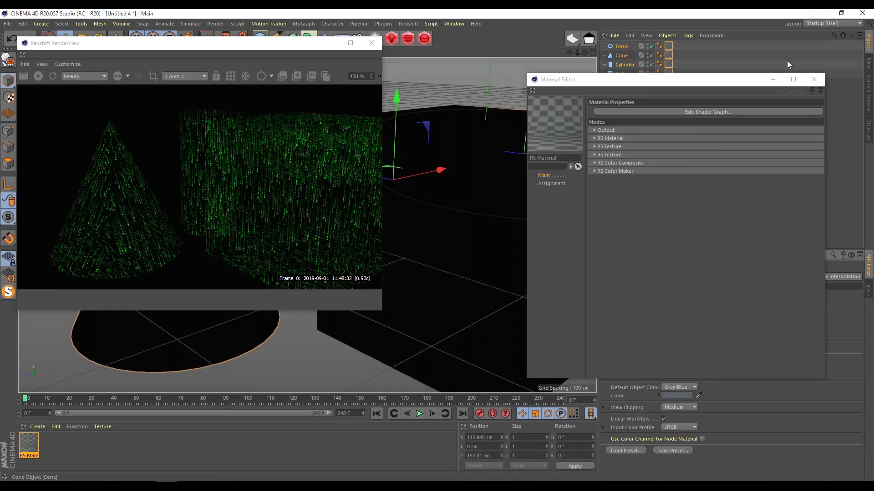
left_click(773, 80)
type("24")
key("Return")
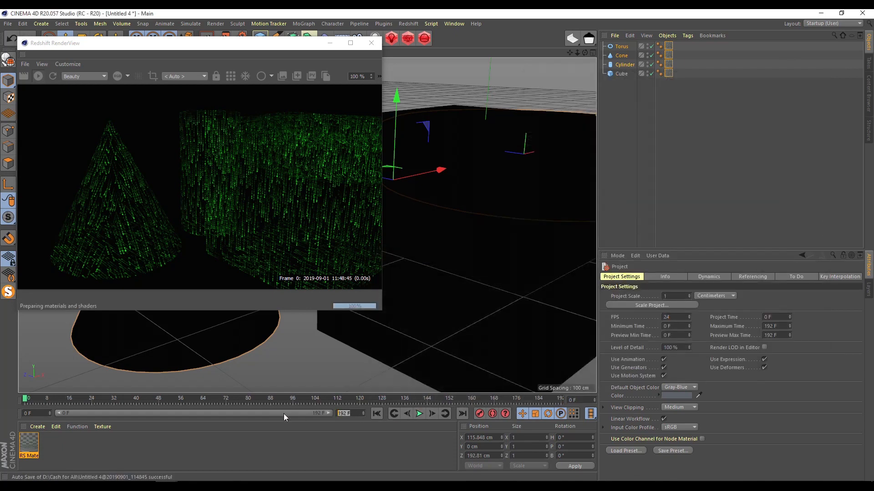
- Set the timeline's end frame to 240 and extend the preview range to match
left_click(349, 413)
type("240")
key("Return")
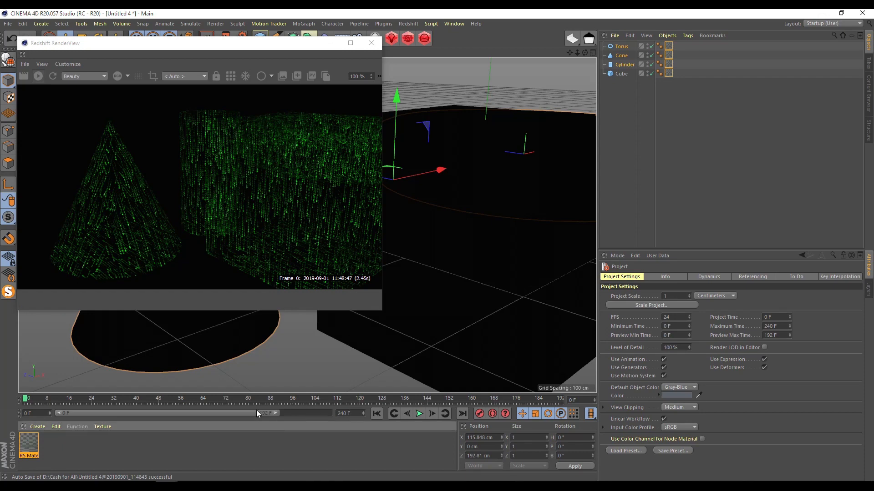
- Reopen the RS Material's shader graph and keyframe the Mask.png texture's offset of 0, 0 at frame 0
double_click(34, 441)
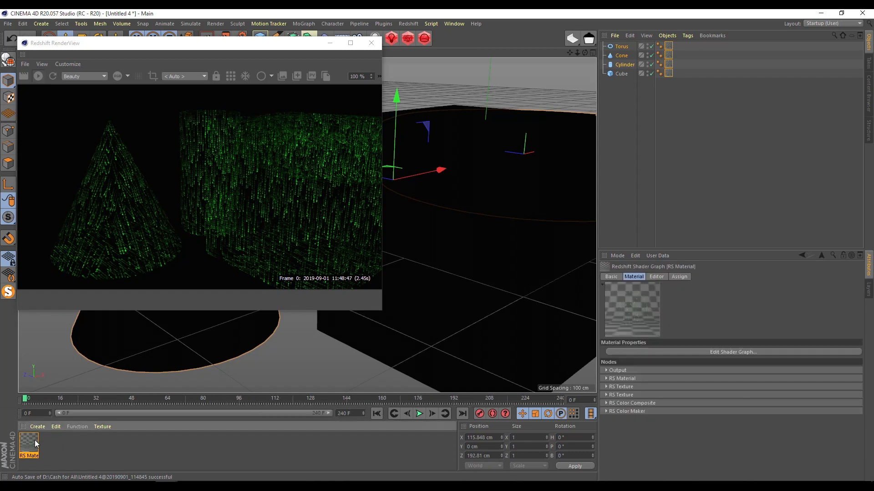
left_click(636, 113)
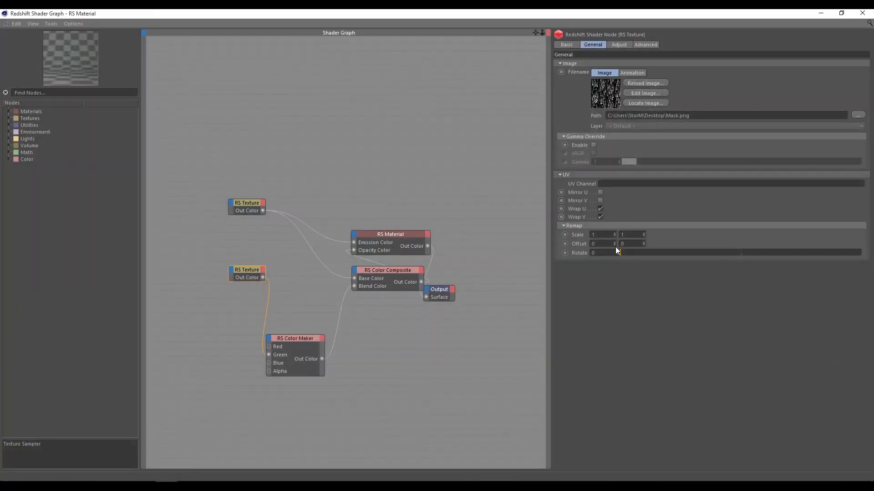
double_click(780, 17)
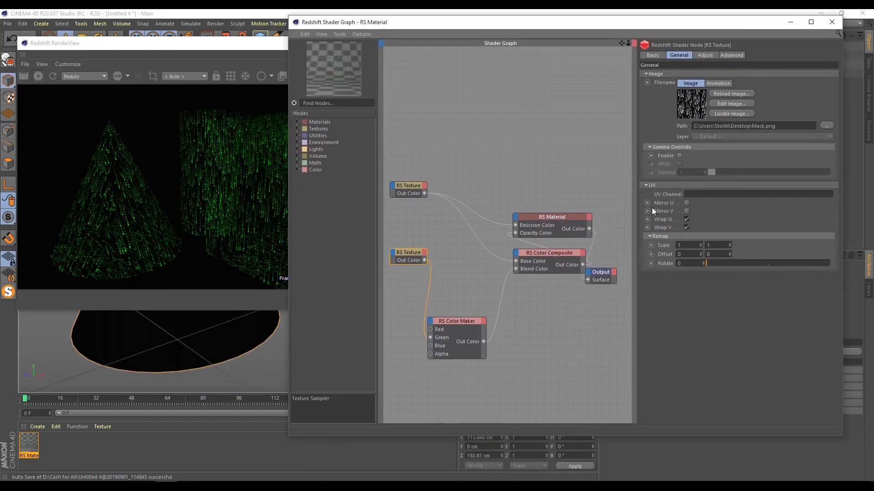
left_click(651, 254)
left_click_drag(704, 28, 512, 21)
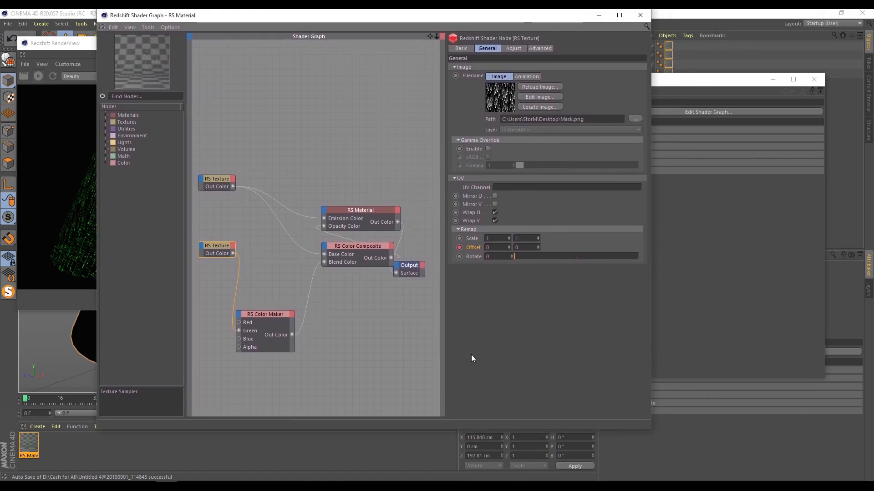
left_click_drag(448, 428, 453, 373)
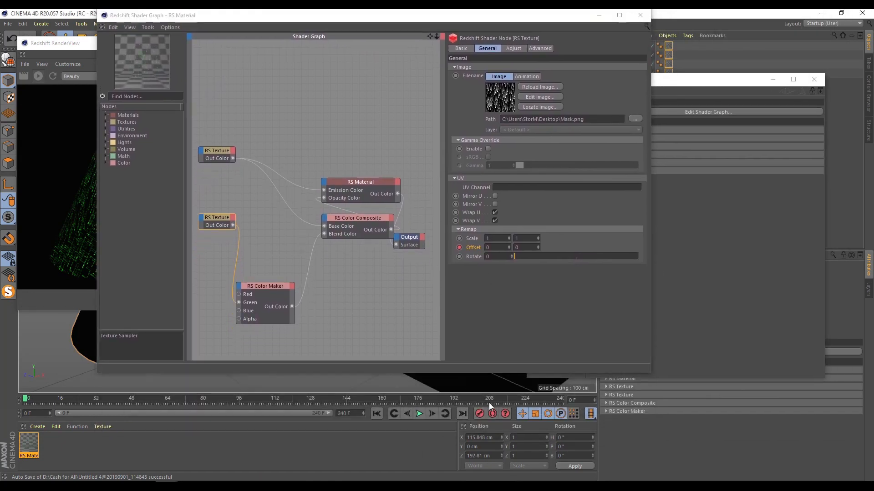
- At frame 240, set the Mask.png texture's vertical offset to 10 and keyframe the offset
left_click_drag(553, 399, 563, 399)
left_click_drag(521, 248, 485, 239)
type("10")
key("Return")
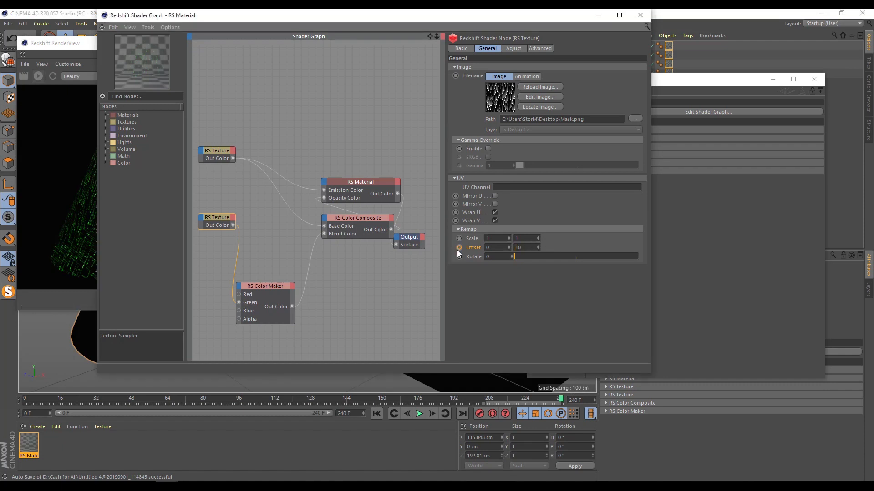
left_click(459, 248)
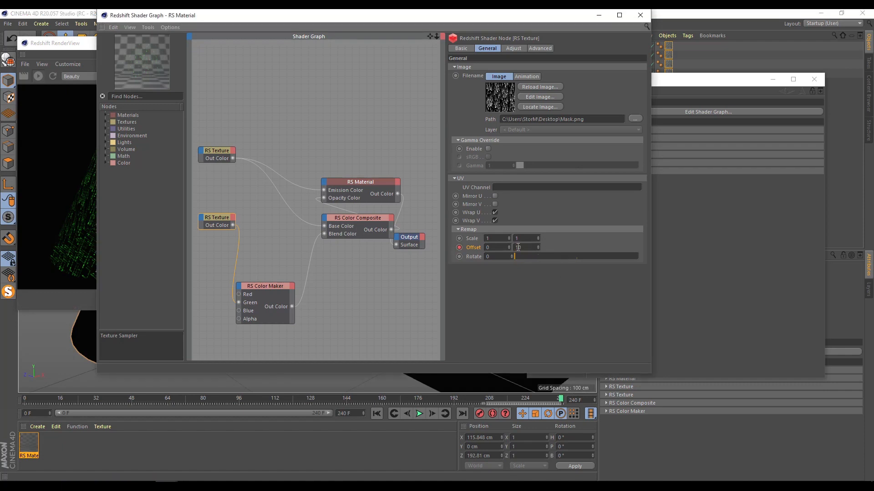
- Change the Mask.png texture's vertical offset at frame 240 to 5 and close the shader graph and material editor
left_click_drag(480, 248, 471, 246)
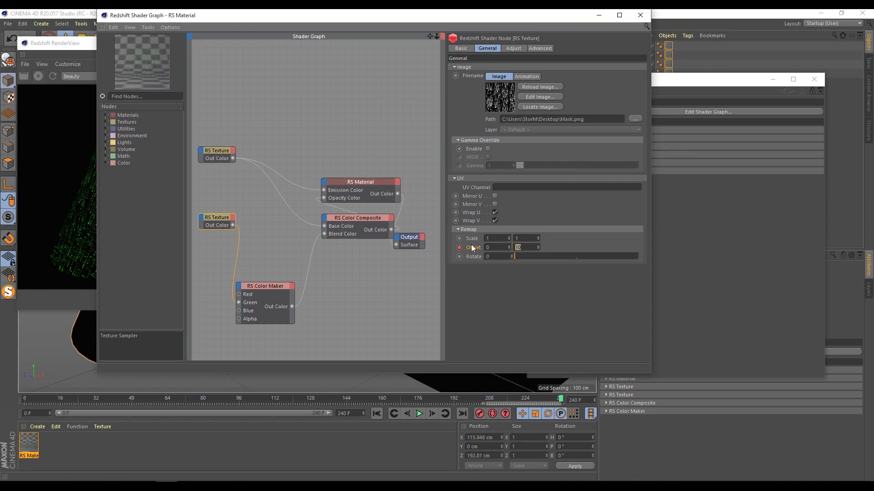
type("5")
key("Return")
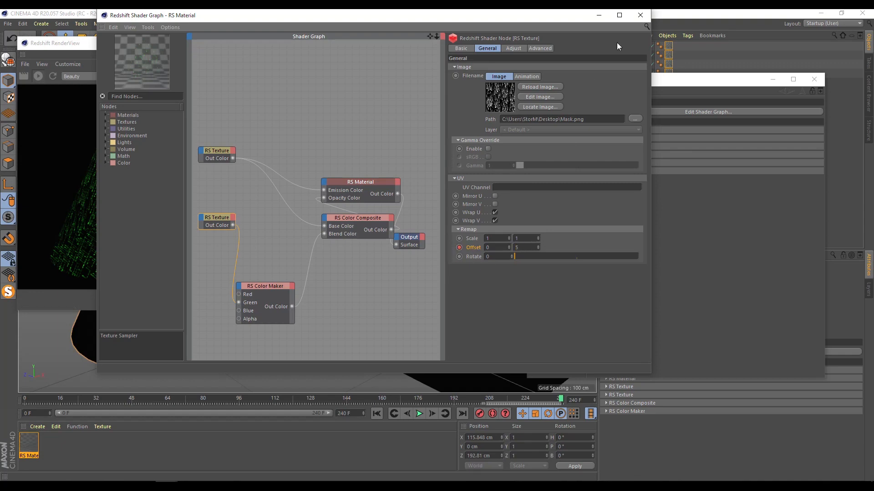
left_click(641, 15)
left_click(814, 79)
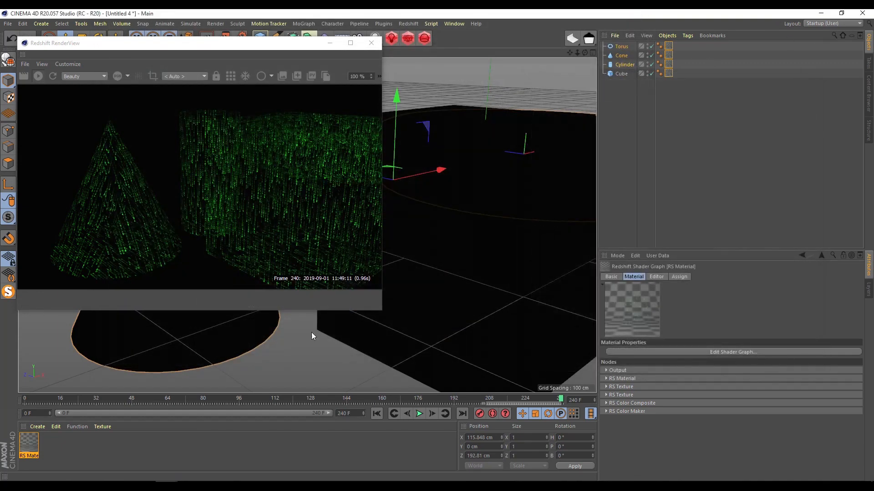
- Switch to the Animate layout and set the interpolation of all the RS Texture keyframes at frames 0 and 240 to Linear
left_click(830, 23)
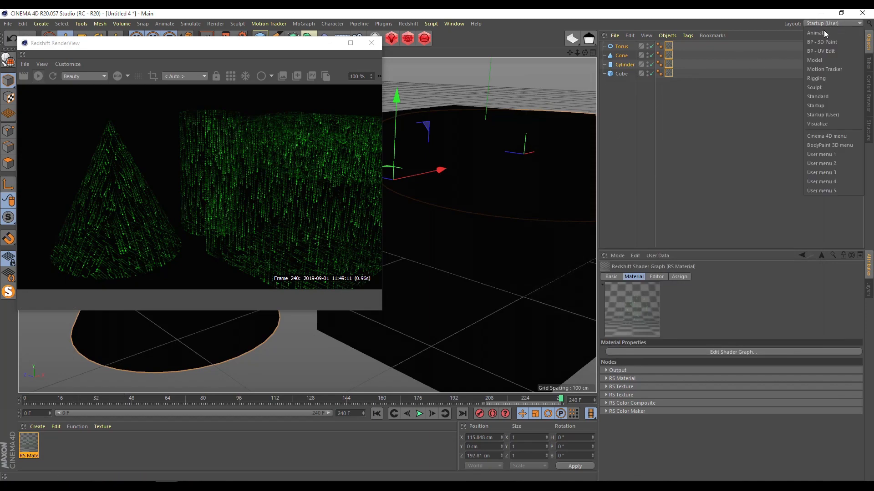
left_click(823, 31)
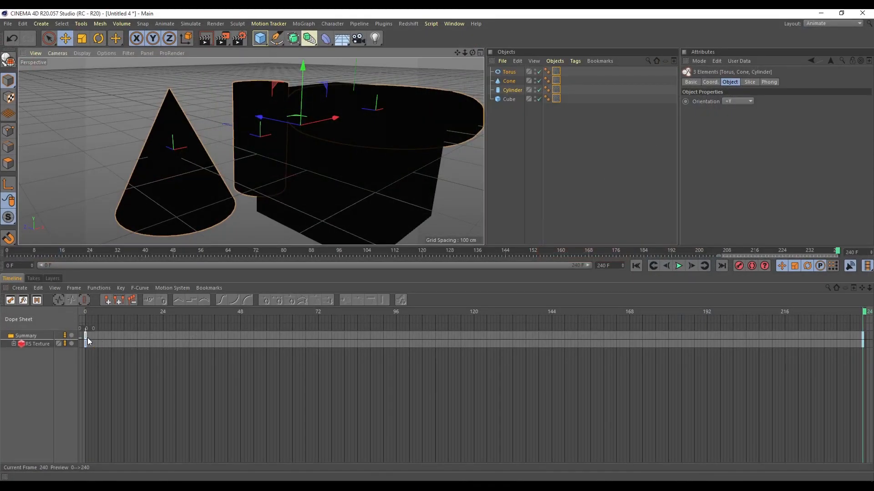
left_click(87, 337)
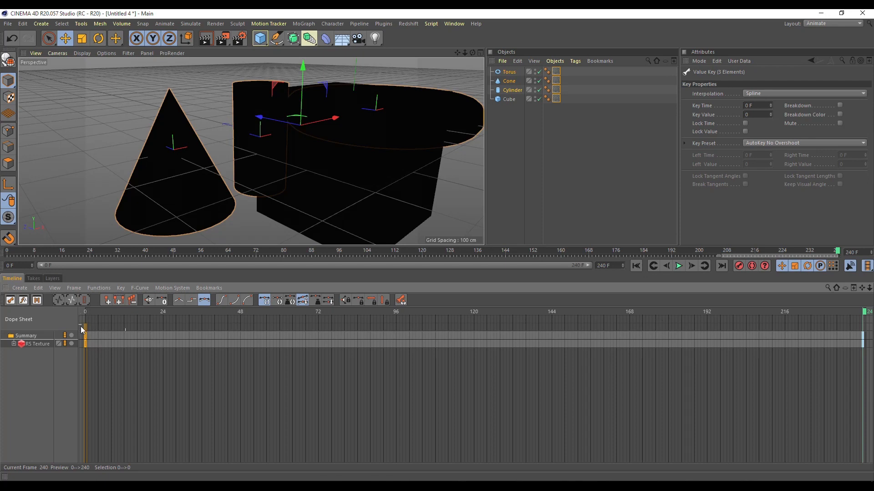
left_click_drag(84, 383, 870, 329)
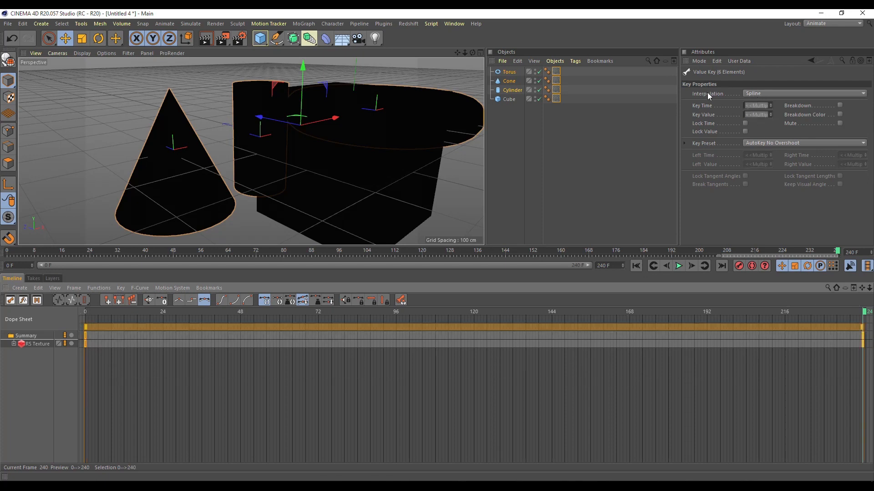
left_click(753, 94)
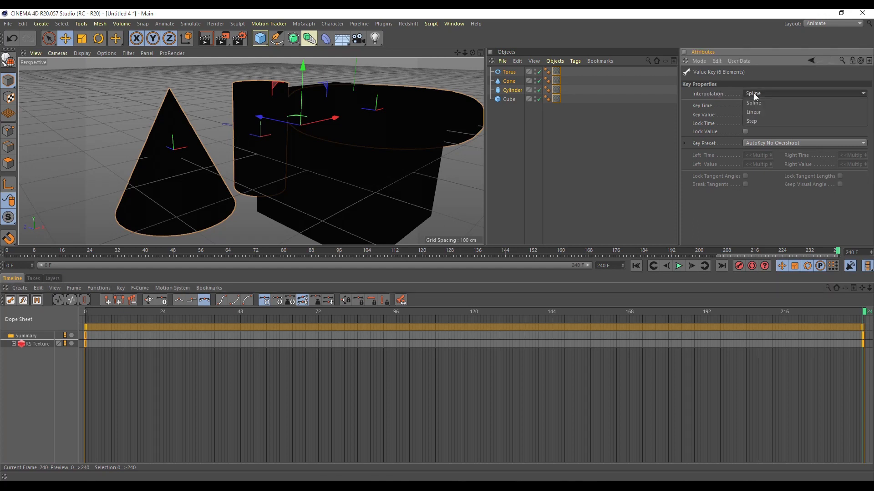
left_click(753, 112)
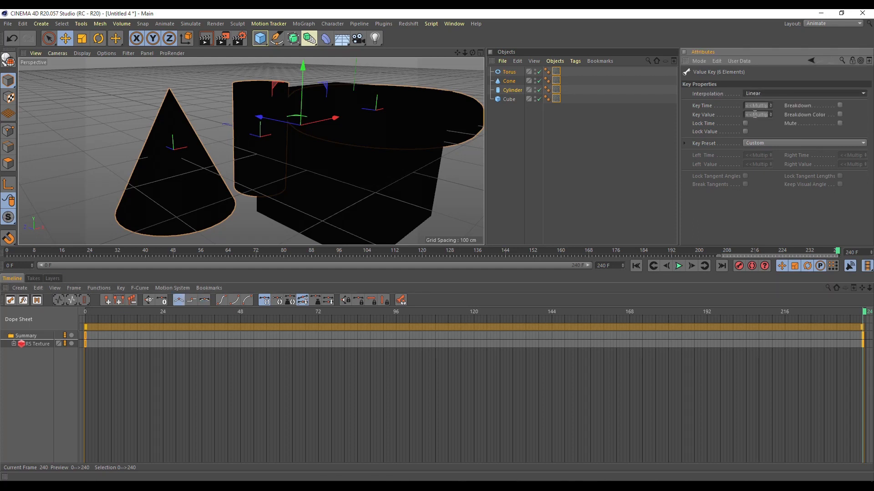
- Restore the Startup (User) layout and reopen the Redshift RenderView over the viewport
left_click(837, 23)
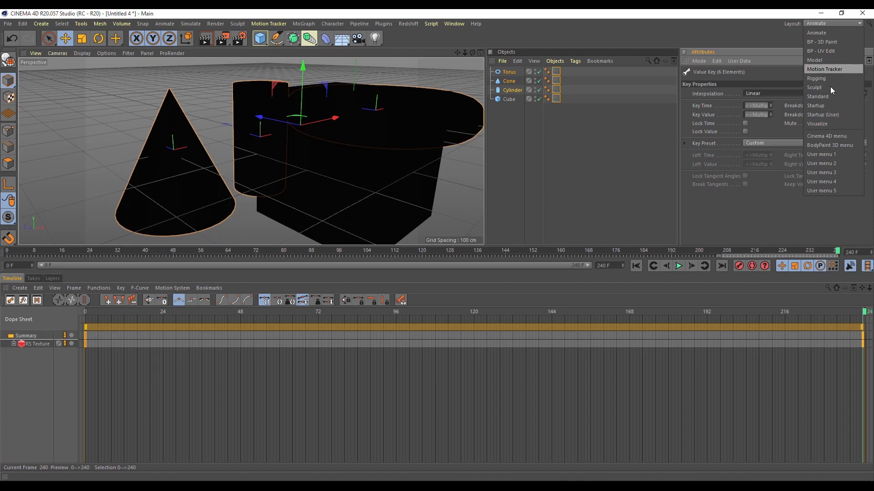
left_click(828, 116)
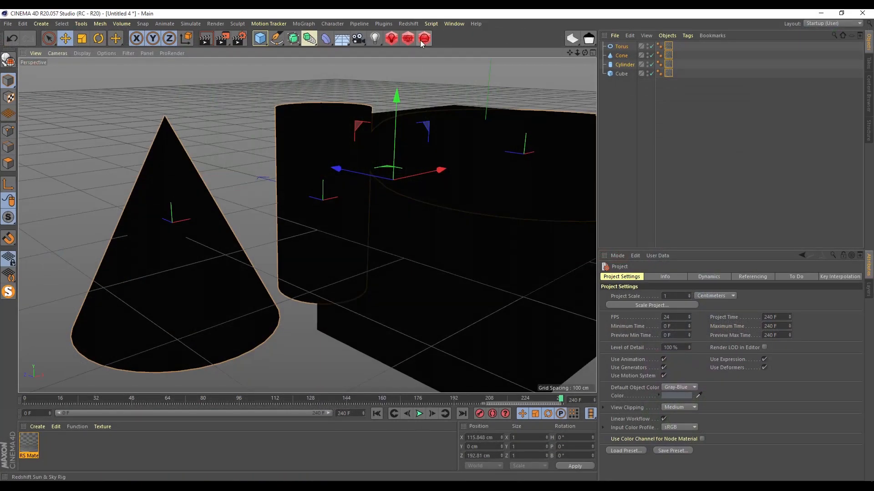
left_click(408, 38)
left_click(250, 50)
left_click_drag(354, 18, 163, 44)
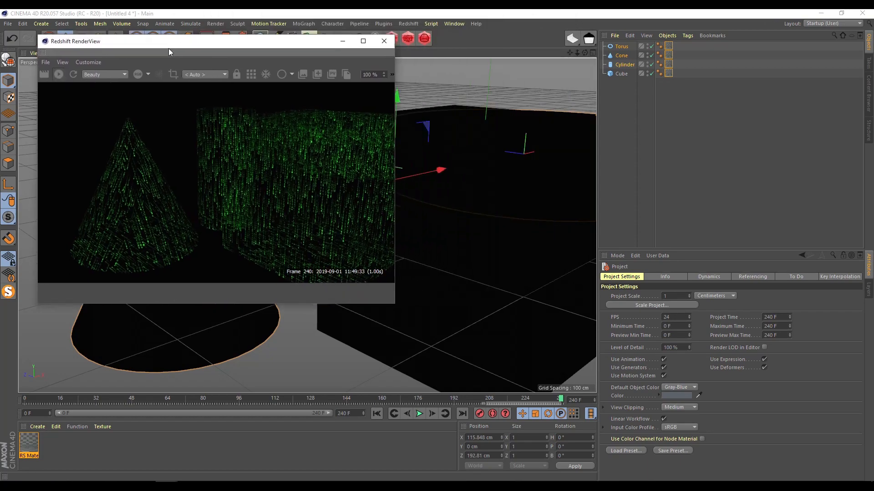
- Play the digital rain animation in the RenderView, stop it at frame 85, and enlarge the render window slightly
left_click(417, 414)
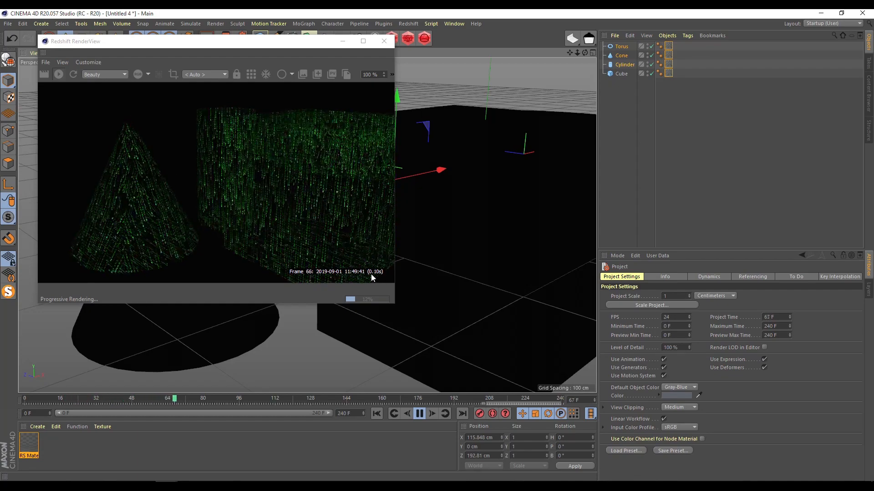
left_click(420, 414)
mouse_move(395, 297)
left_mouse_down()
mouse_move(526, 287)
mouse_move(408, 292)
left_mouse_up()
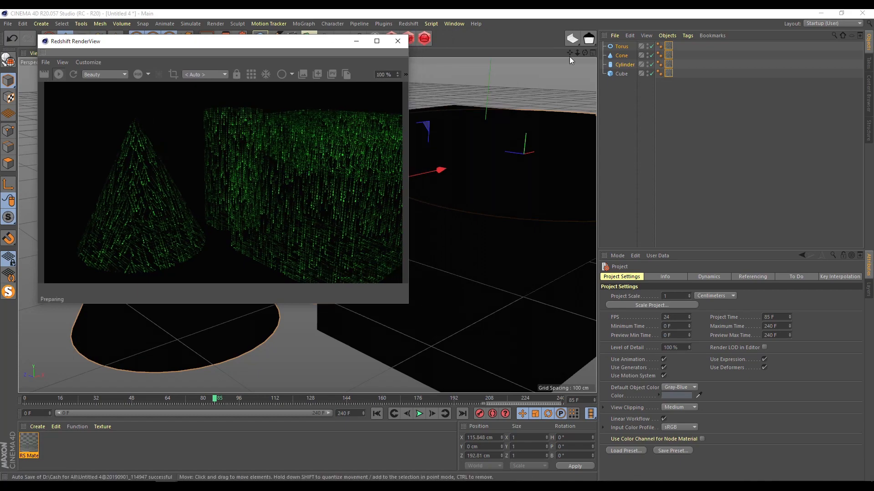
- Open the RS Material's shader graph, set the RS Material node's emission weight to 5, and close the graph
left_click_drag(584, 53, 545, 98)
double_click(24, 443)
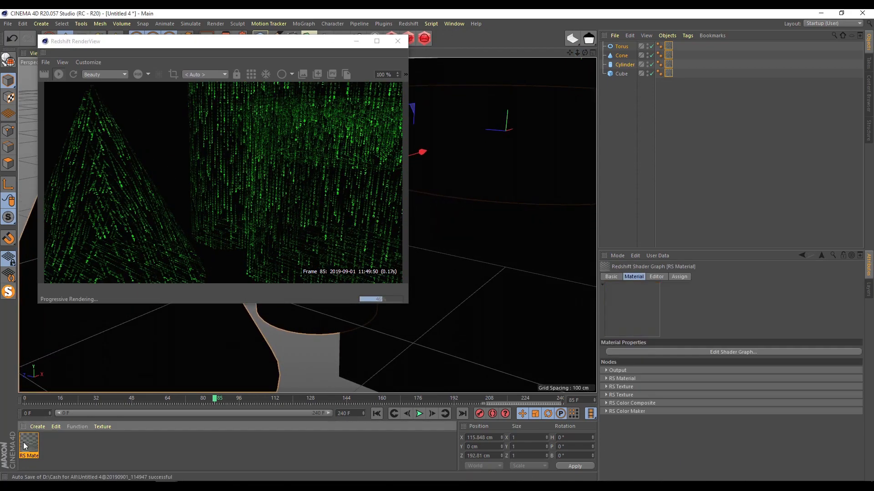
left_click(303, 98)
left_click_drag(308, 47, 677, 82)
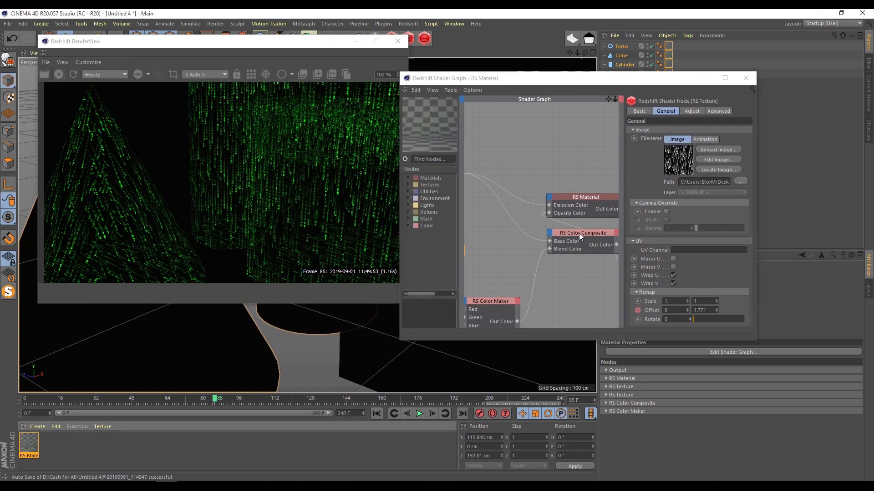
left_click(590, 197)
left_click(590, 197)
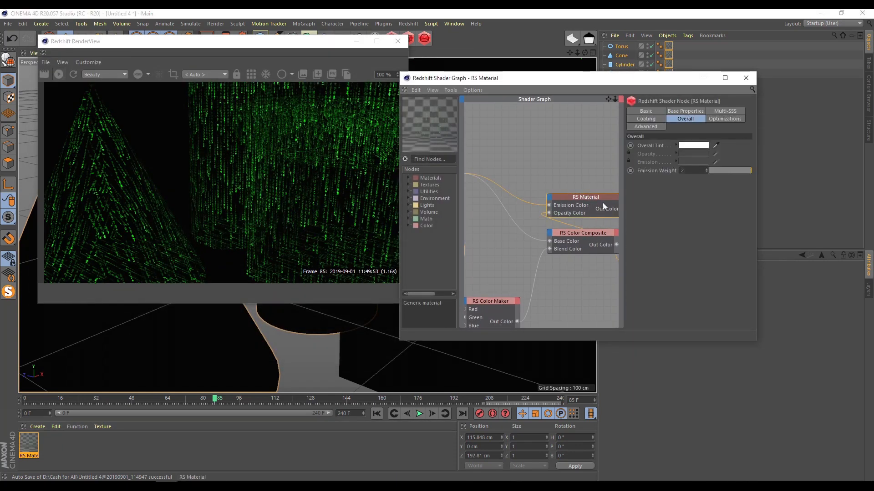
type("5")
key("Return")
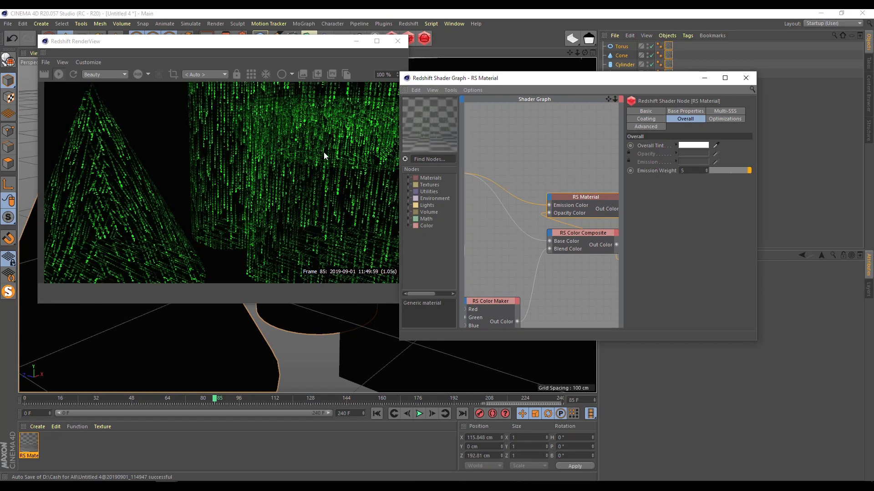
left_click(737, 80)
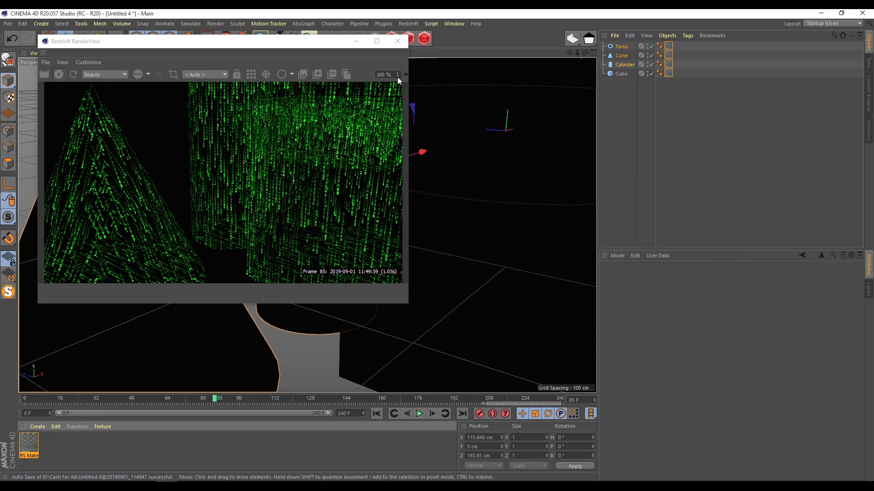
- Widen the RenderView, show its display settings, and enable the LUT with the file 8630 - Rec709.cube
left_click_drag(407, 95, 764, 98)
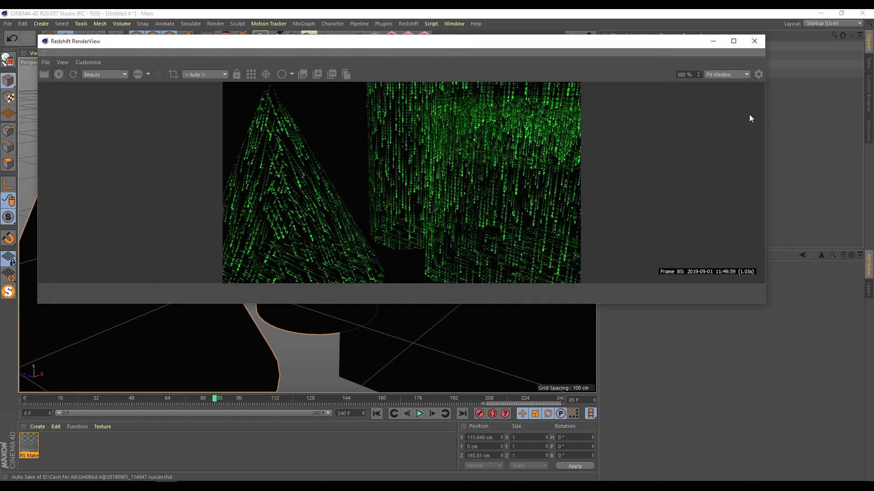
left_click(758, 73)
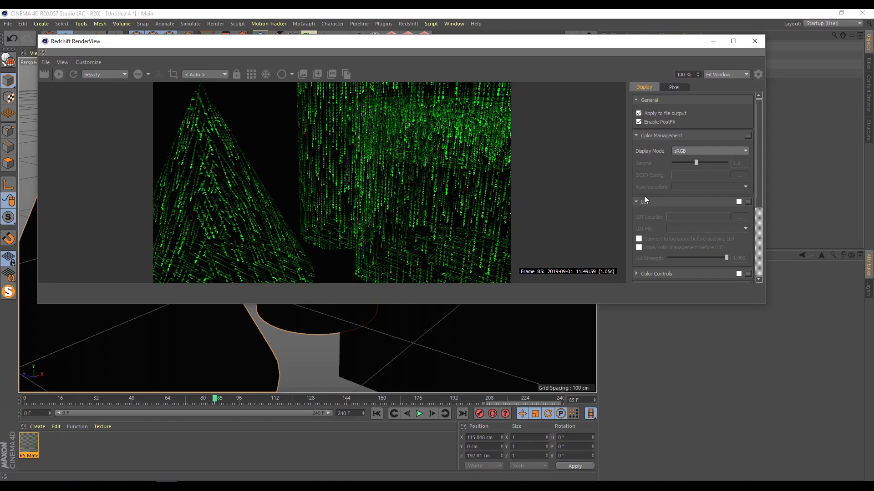
left_click(738, 203)
left_click(739, 202)
left_click(739, 202)
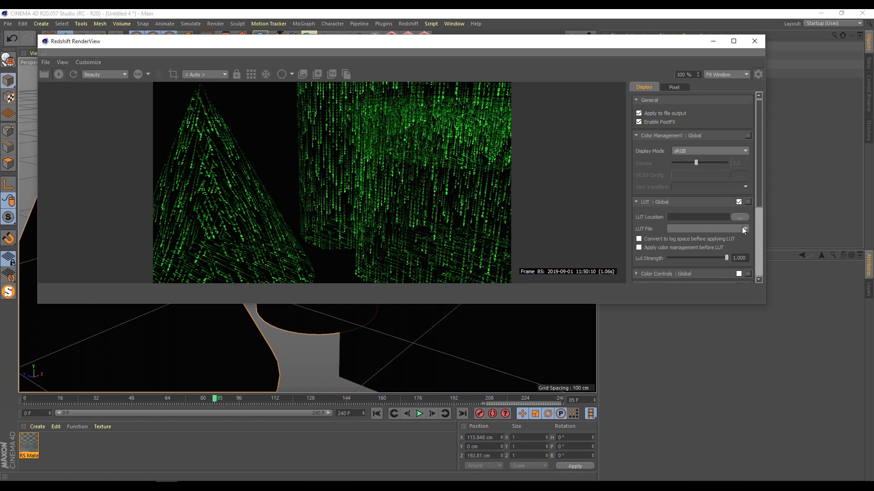
left_click(740, 217)
left_click(148, 113)
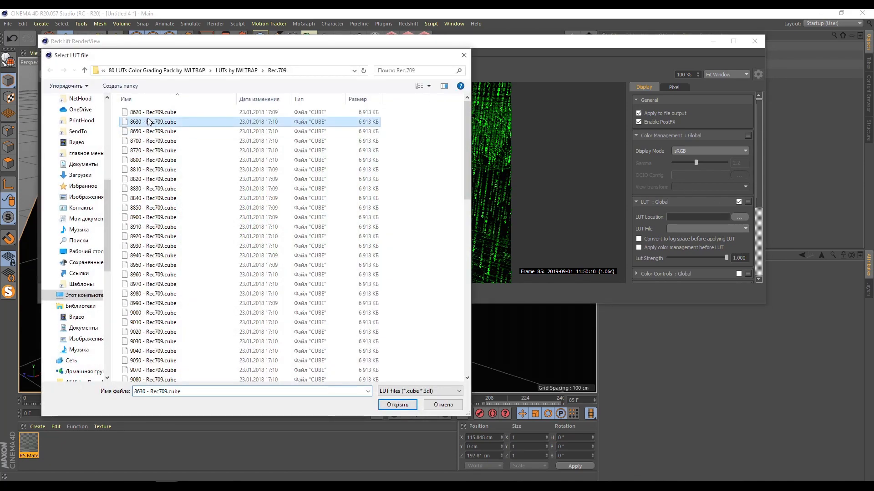
left_click(398, 405)
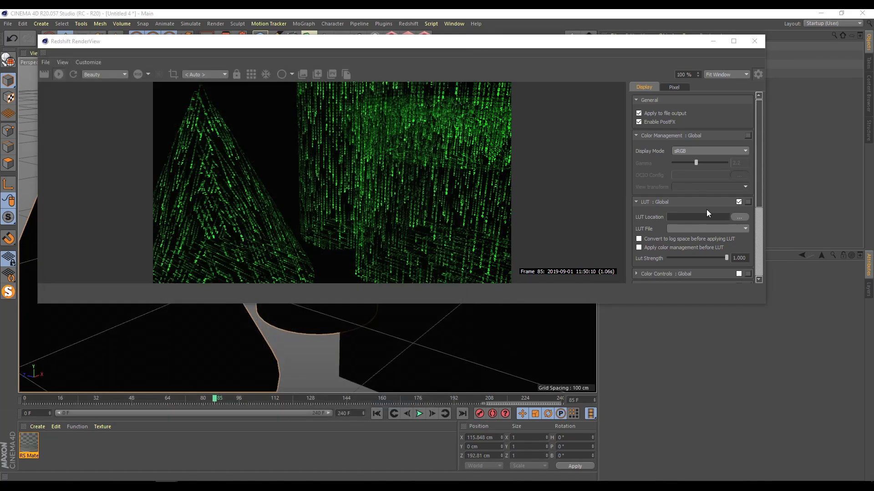
- Preview successive Rec709 LUT files on the render up to 8910 - Rec709, and disable the LUT
left_click(705, 231)
left_click(705, 231)
scroll(705, 230, "down", 1)
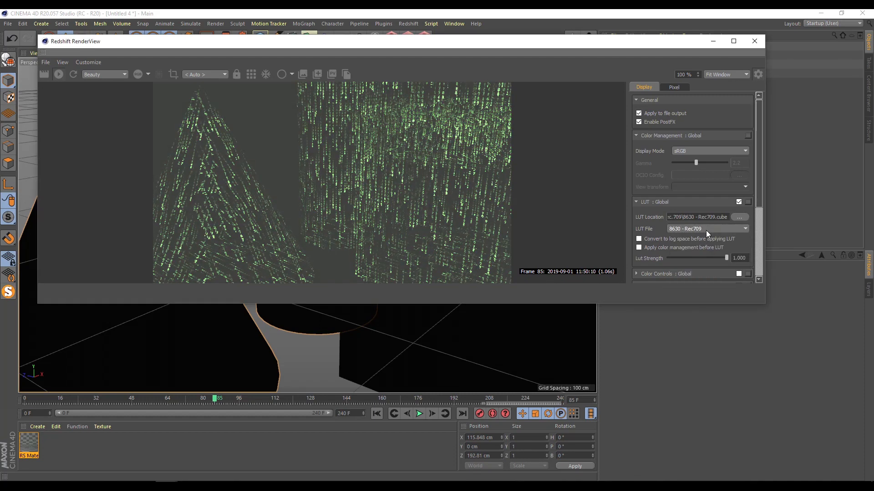
scroll(705, 230, "down", 3)
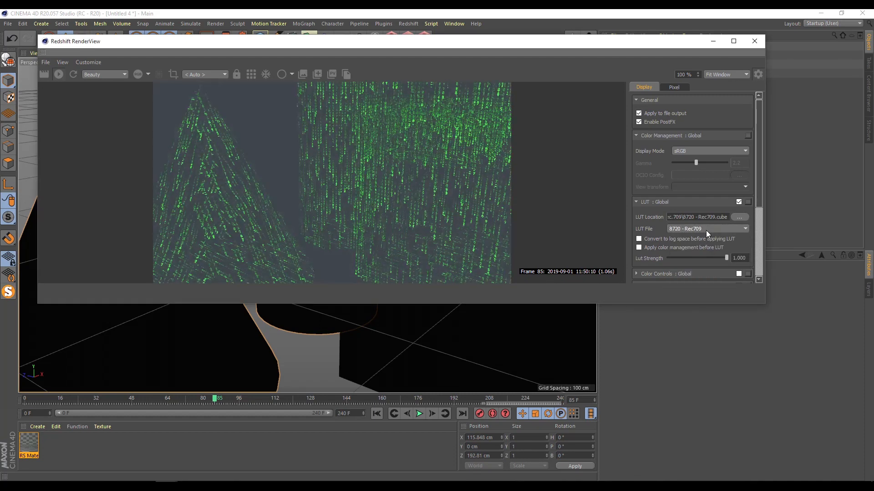
scroll(706, 230, "down", 3)
scroll(706, 231, "down", 2)
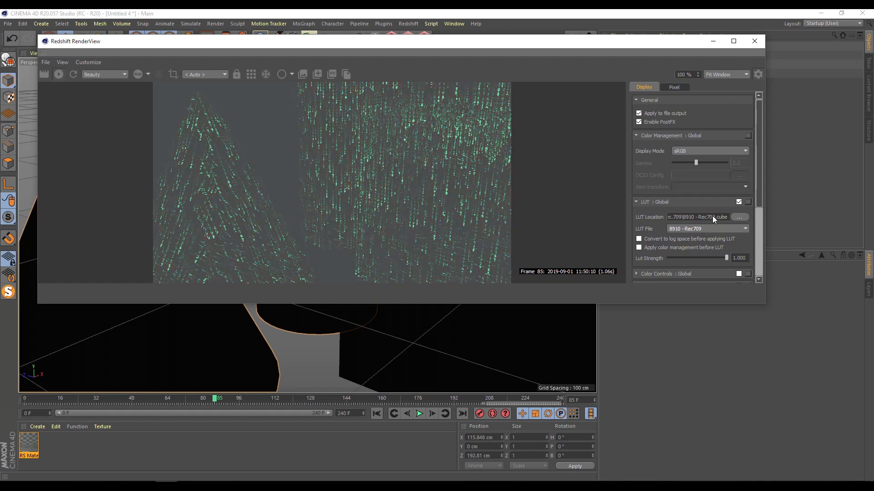
left_click(737, 201)
- Enable bloom with threshold 0.840, softness 0.571 and intensity 0.874, and close the RenderView
left_click_drag(757, 184, 763, 255)
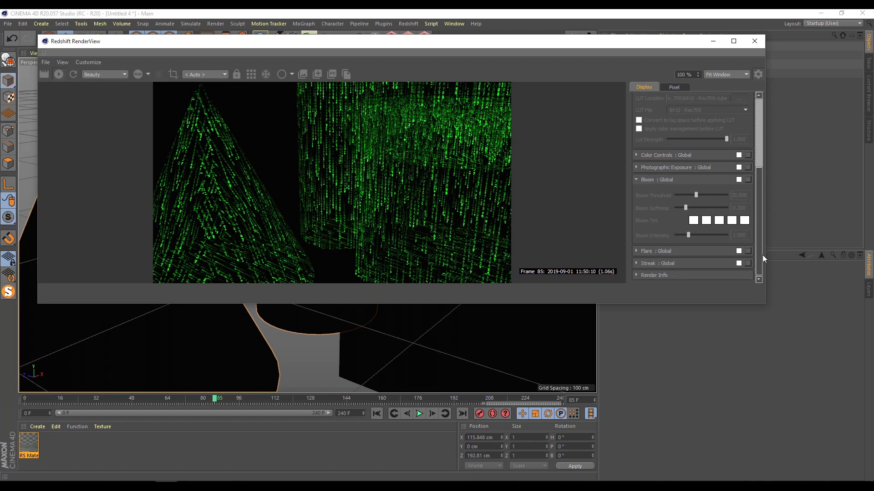
left_click(739, 180)
left_click_drag(697, 194, 676, 196)
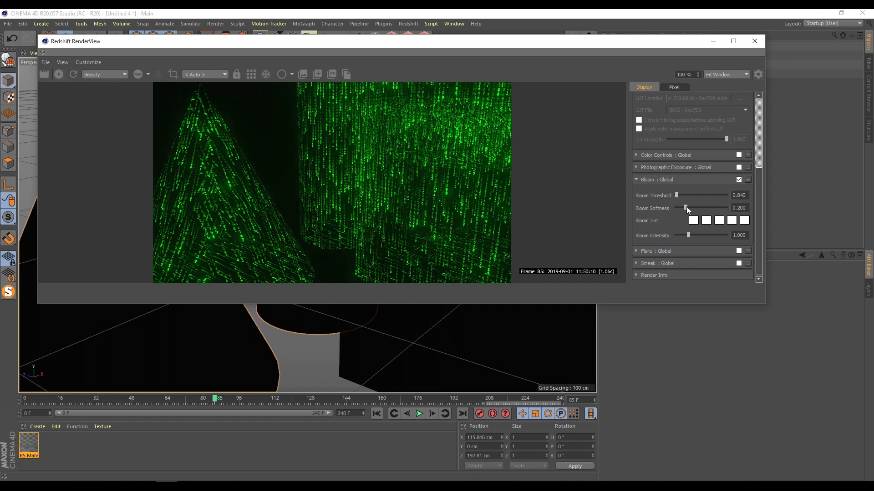
mouse_move(690, 236)
left_mouse_down()
mouse_move(678, 237)
mouse_move(686, 236)
left_mouse_up()
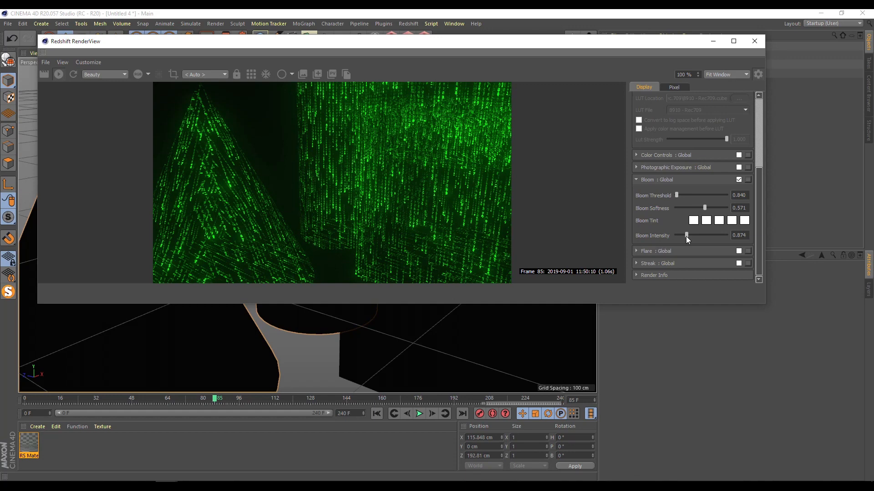
left_click(755, 42)
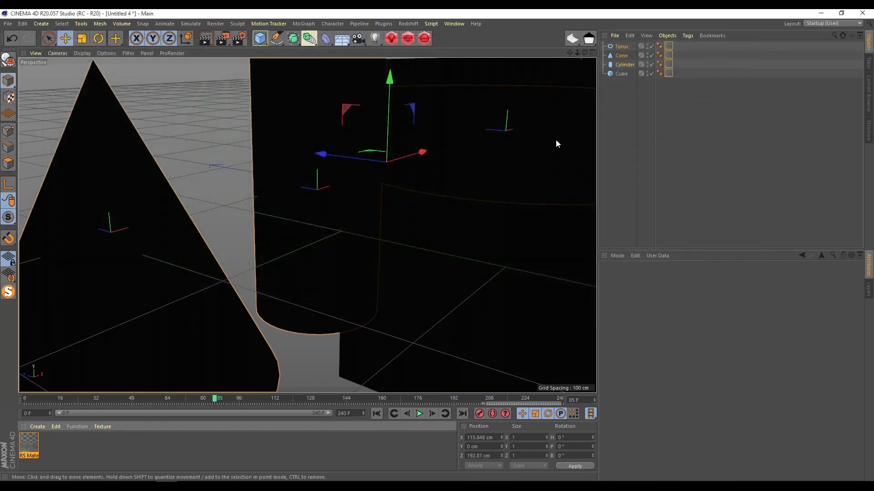
- Switch to the already open Matrix.c4d project
left_click(453, 24)
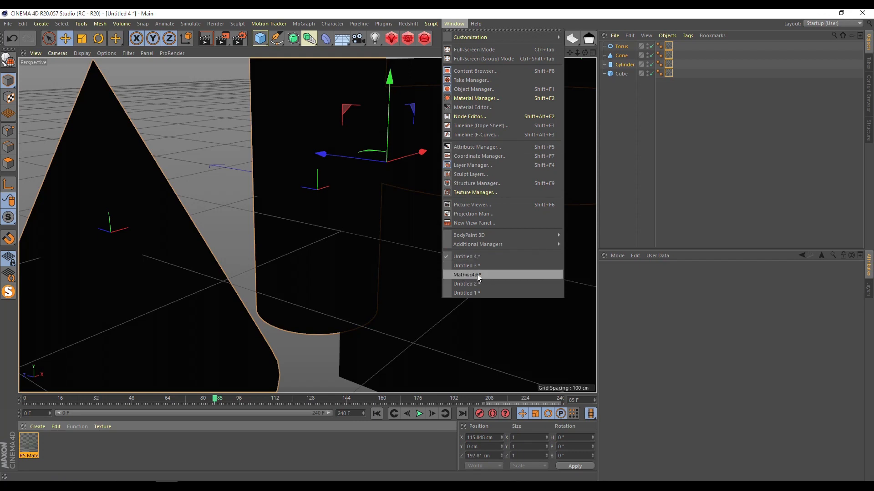
left_click(24, 439)
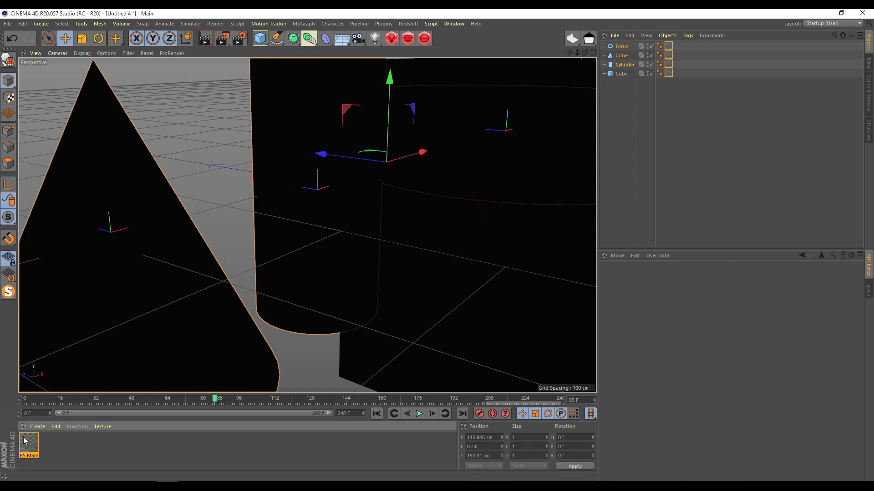
left_click(446, 26)
left_click(457, 274)
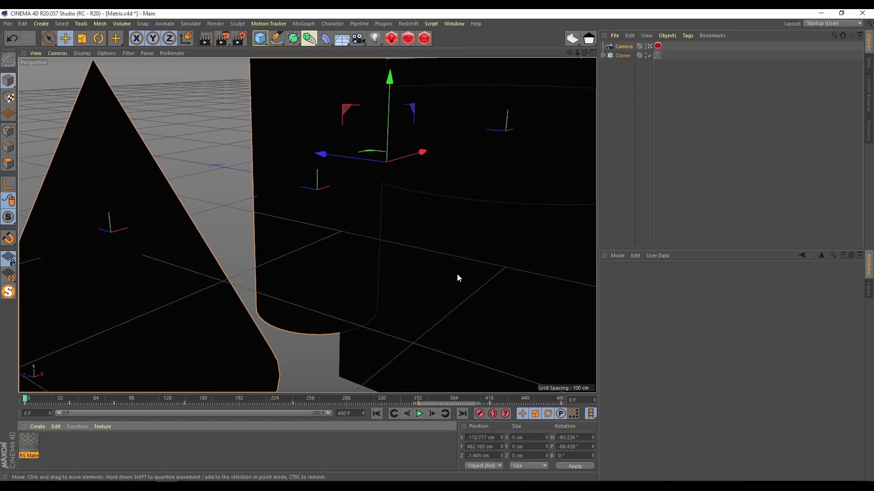
- Expand the Cloner and its Null.3 group to examine the city objects and the Cloner's RS Material texture tag
left_click(603, 55)
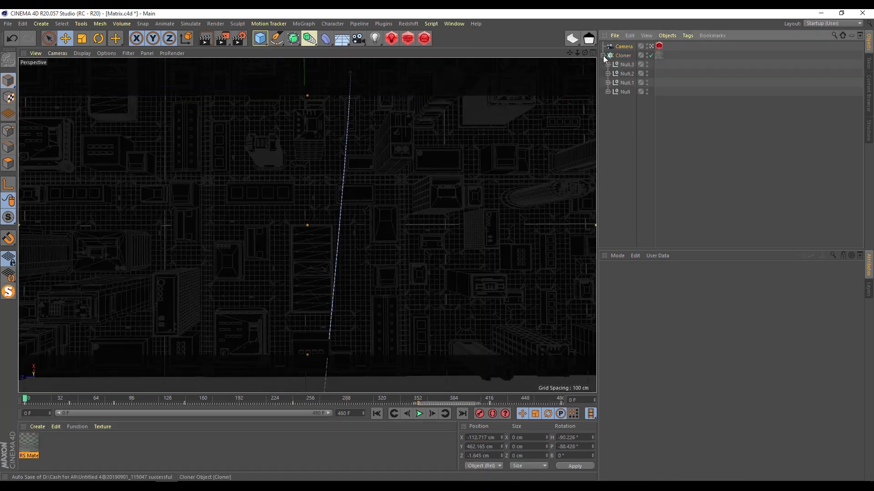
left_click(609, 65)
left_click(635, 156)
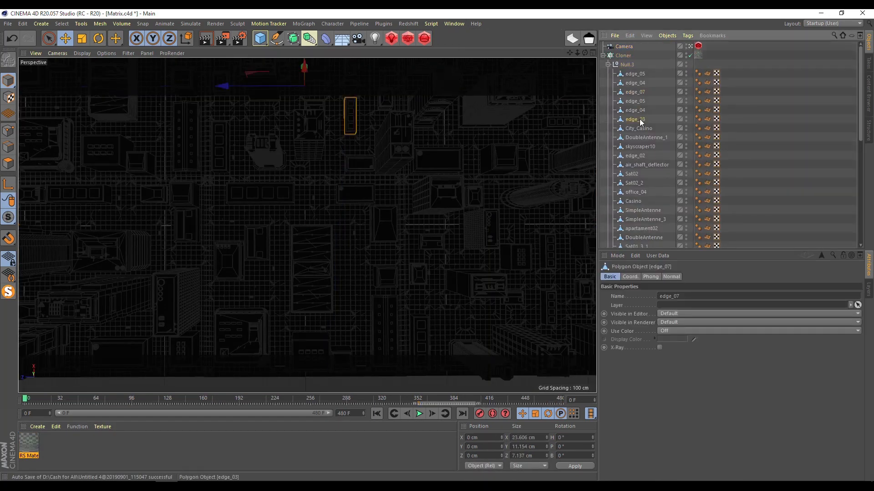
left_click(638, 204)
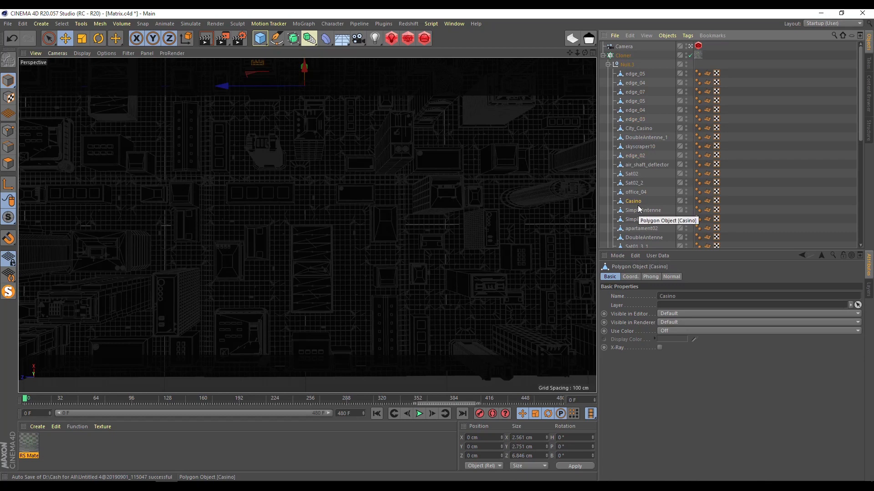
left_click(701, 56)
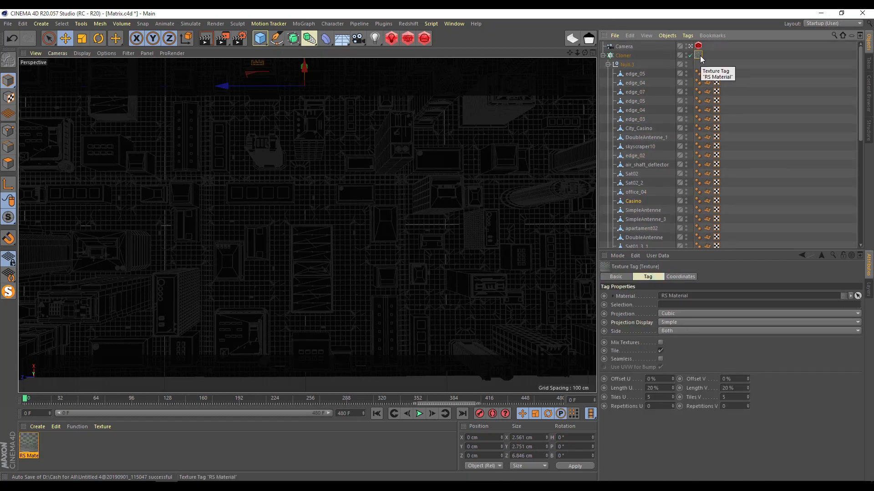
- Delete the Cloner's RS Material texture tag and leave the camera view to frame the untextured city from a free perspective
key("Delete")
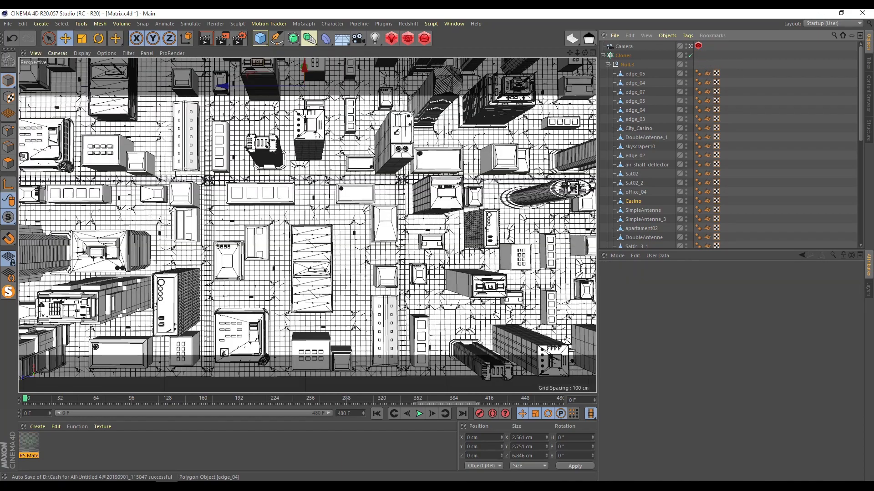
left_click(690, 46)
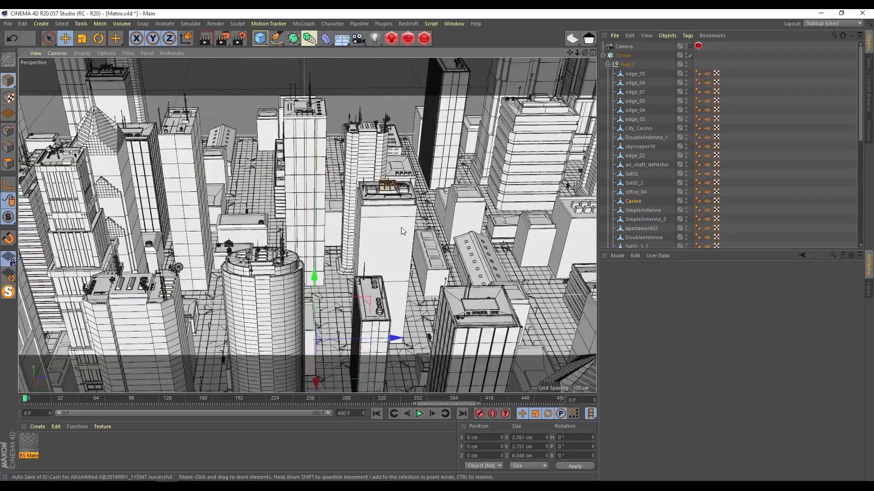
scroll(401, 227, "down", 5)
left_click_drag(400, 230, 476, 219, "alt")
left_click_drag(282, 244, 266, 347, "alt")
left_click_drag(569, 54, 716, 23)
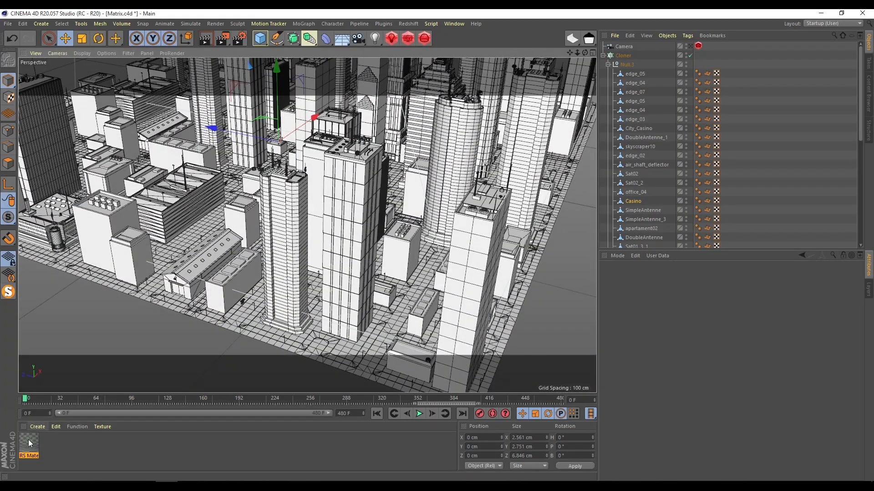
left_click_drag(24, 443, 57, 444)
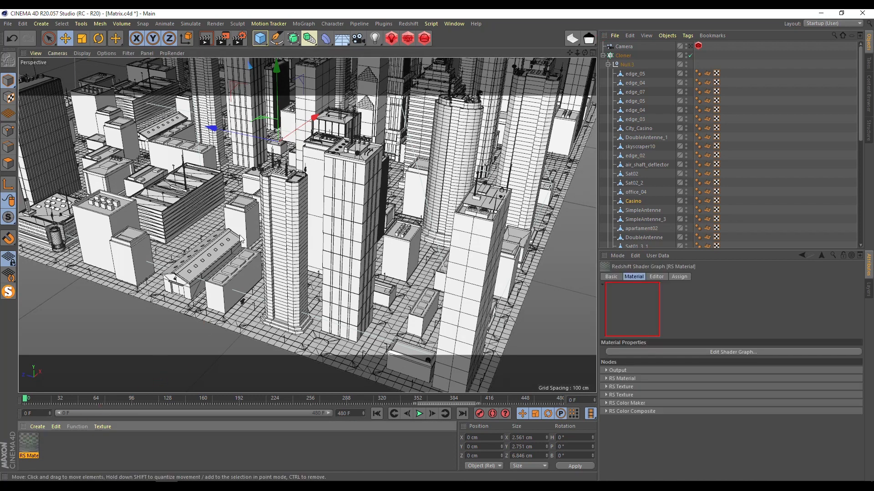
- Start the live render in the Redshift RenderView, and disable PostFX and its application to file output
left_click(408, 39)
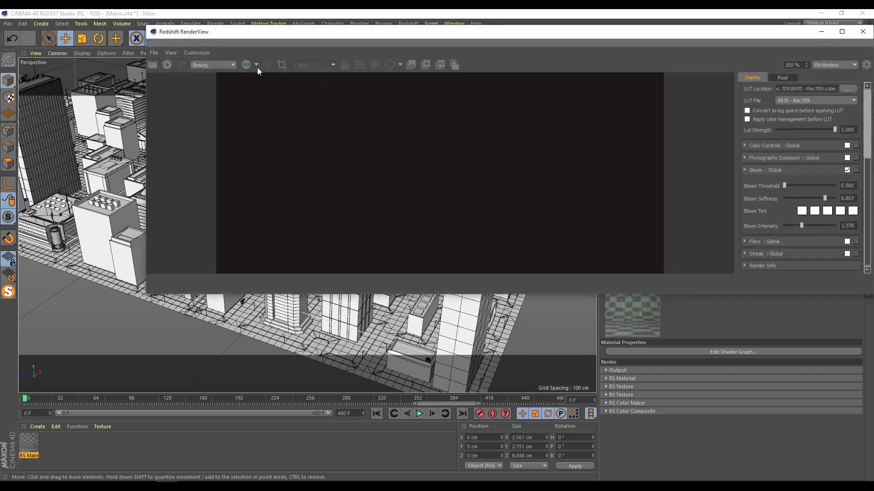
left_click(167, 64)
left_click_drag(334, 34, 202, 31)
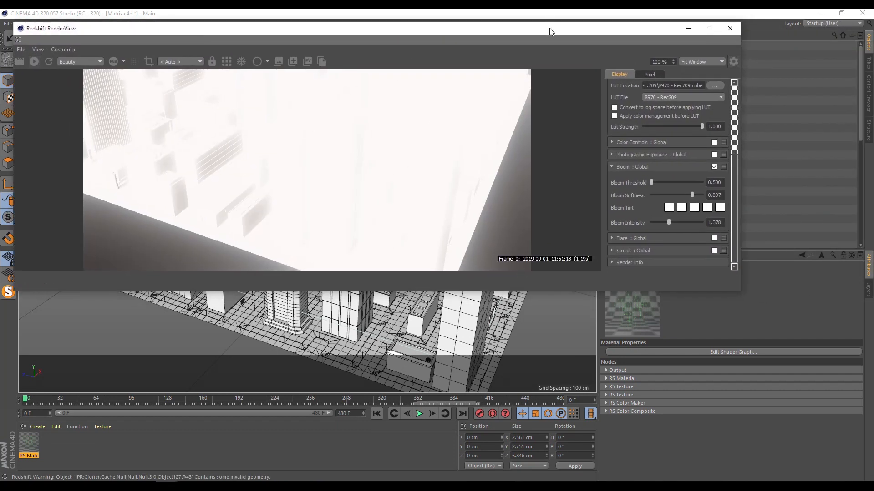
left_click_drag(552, 31, 506, 43)
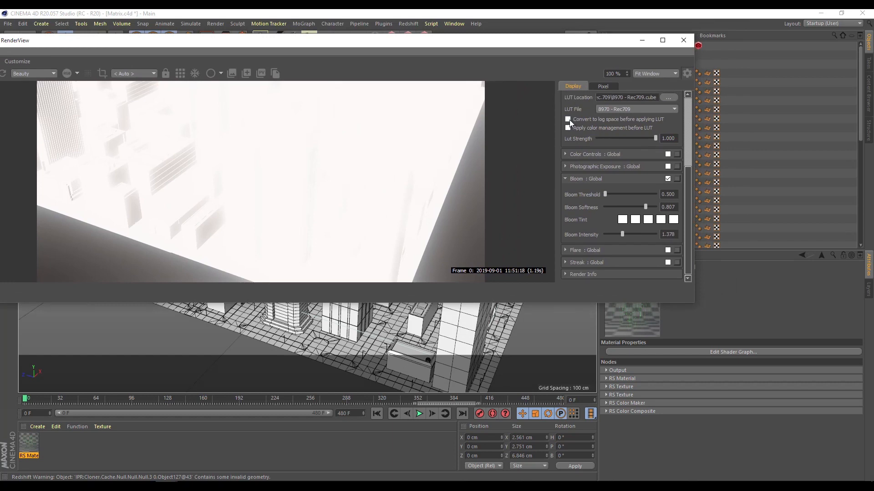
left_click_drag(688, 168, 687, 110)
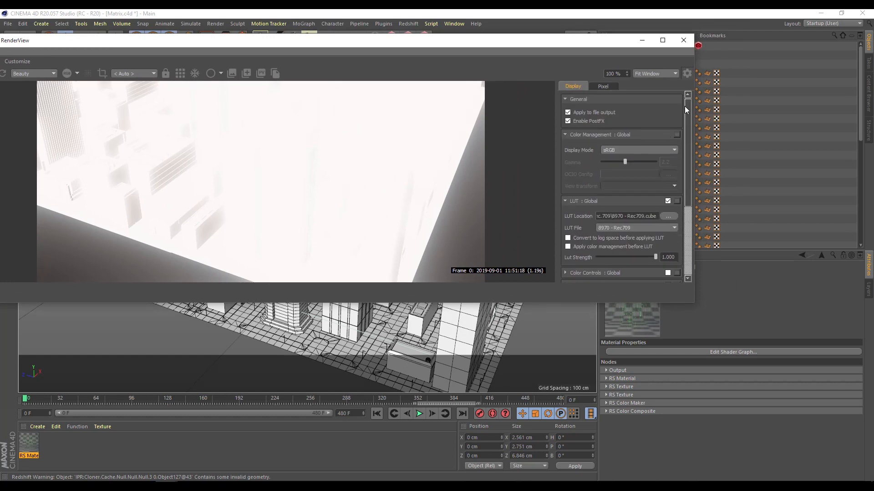
left_click(567, 121)
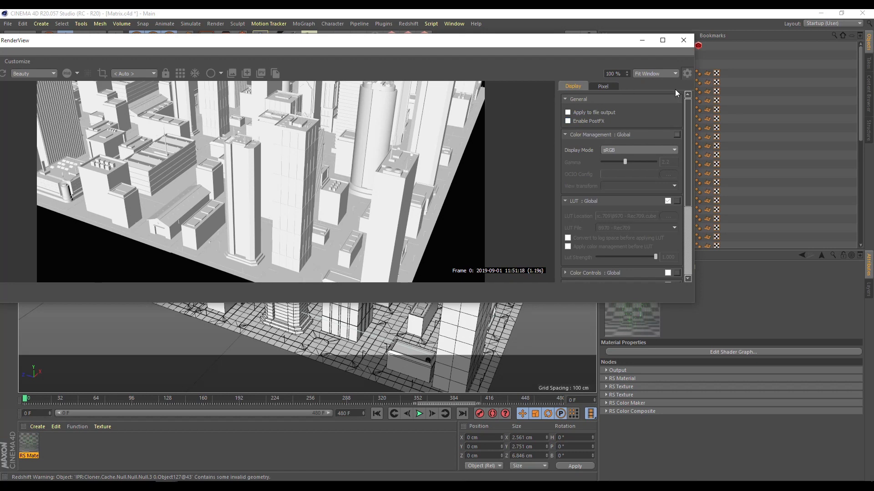
- Apply RS Material to the Cloner beside a narrower RenderView without display settings, and play the animation to preview it
left_click(683, 75)
left_click_drag(694, 133, 459, 151)
left_click_drag(572, 54, 586, 184)
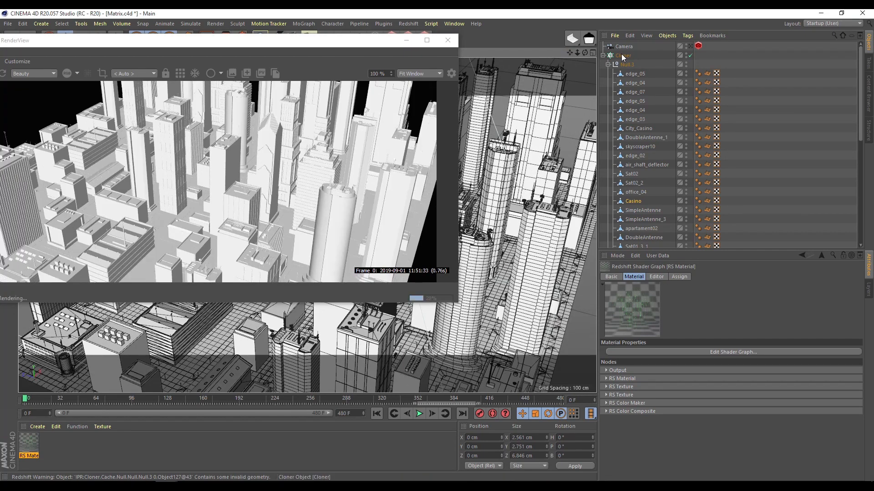
left_click_drag(37, 449, 625, 58)
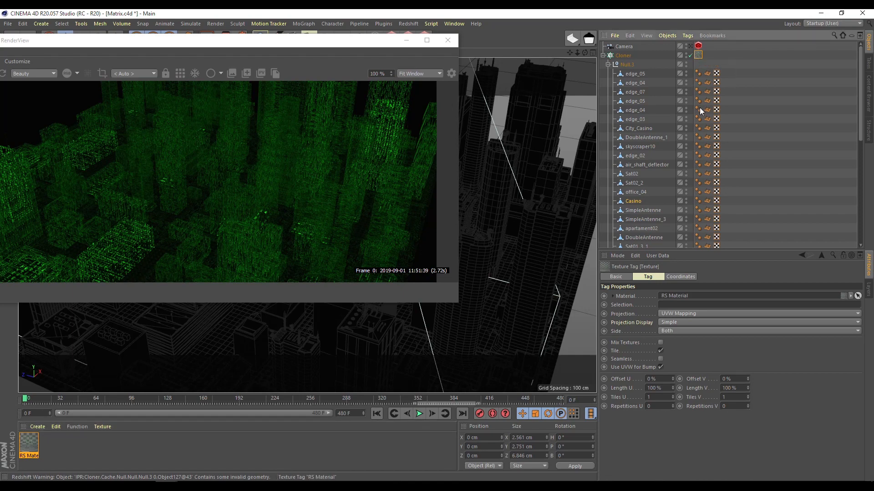
left_click(420, 414)
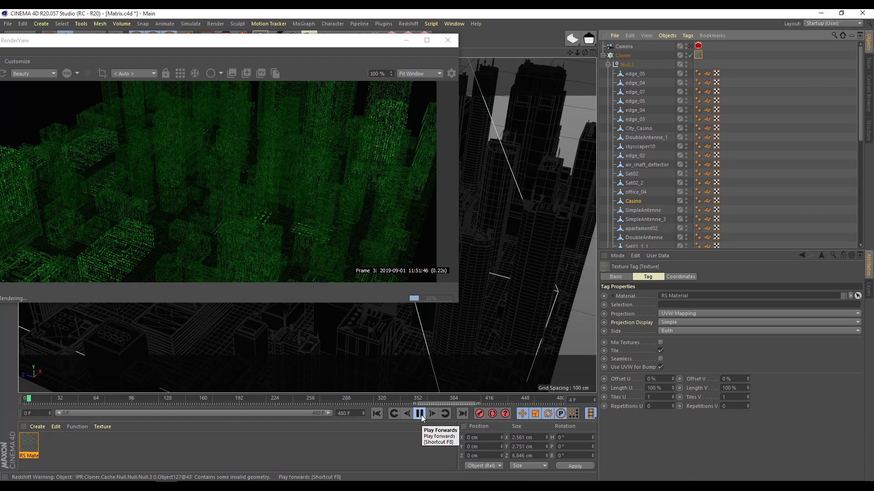
left_click(419, 414)
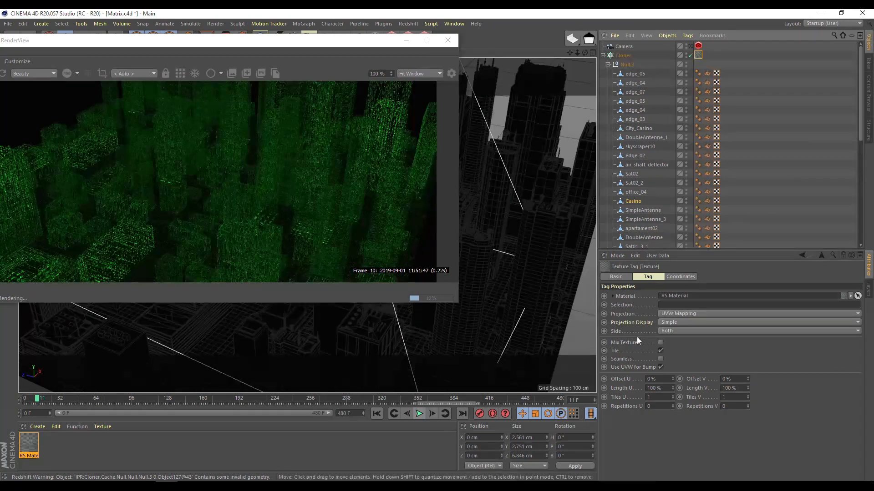
- Set the Cloner's texture tag projection to Cubic and try 10 tiles in U and V
left_click(670, 314)
left_click(674, 350)
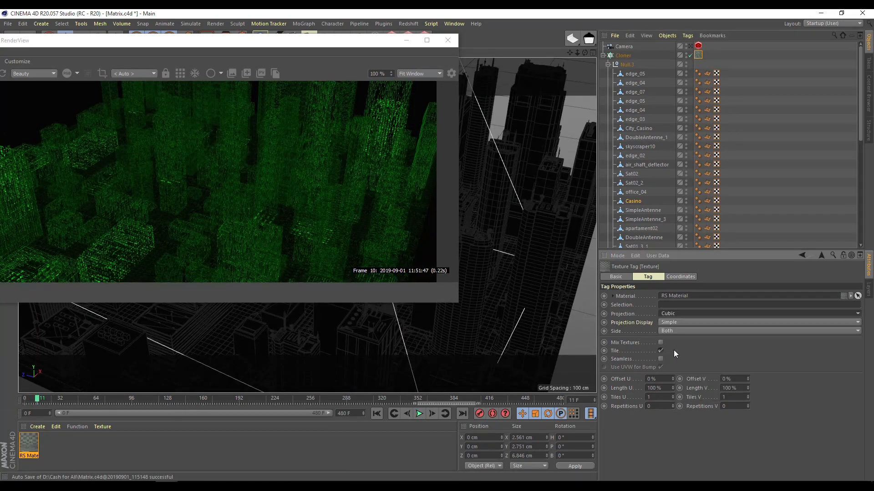
left_click(655, 397)
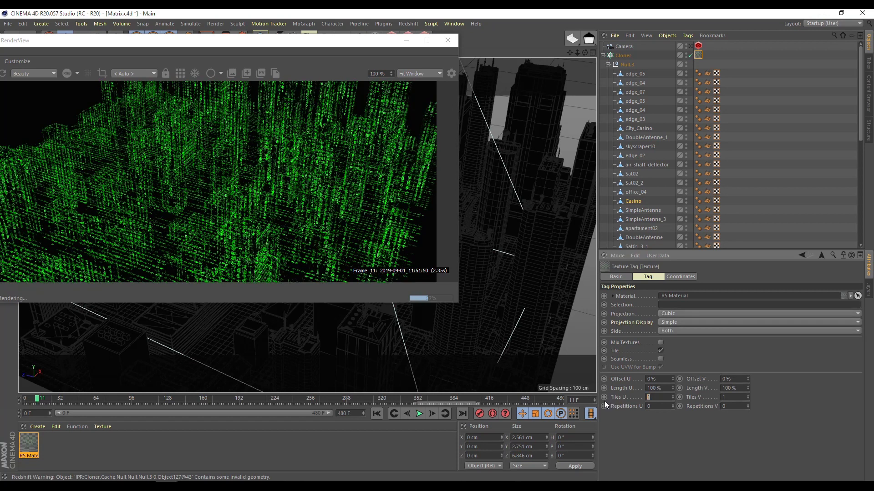
type("10")
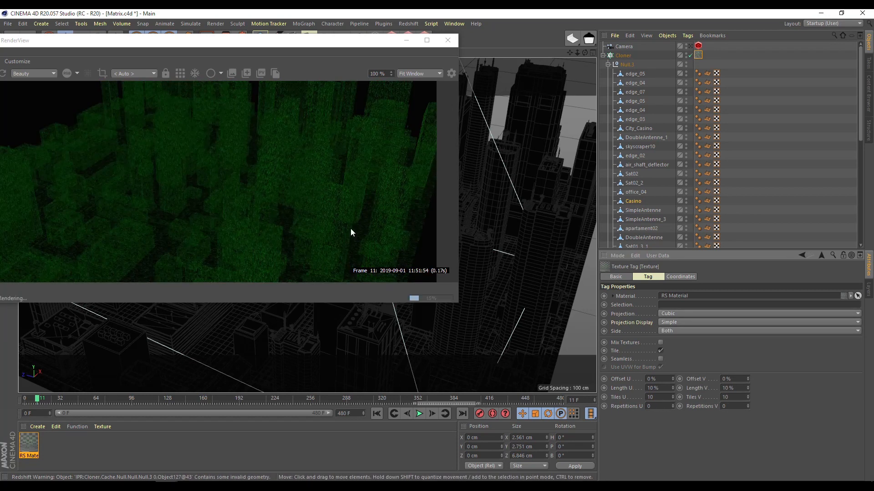
- Set the texture tag's tiles to 2 in U and V, and play the animation to preview the tiling
left_click_drag(734, 399, 678, 398)
type("2")
key("Return")
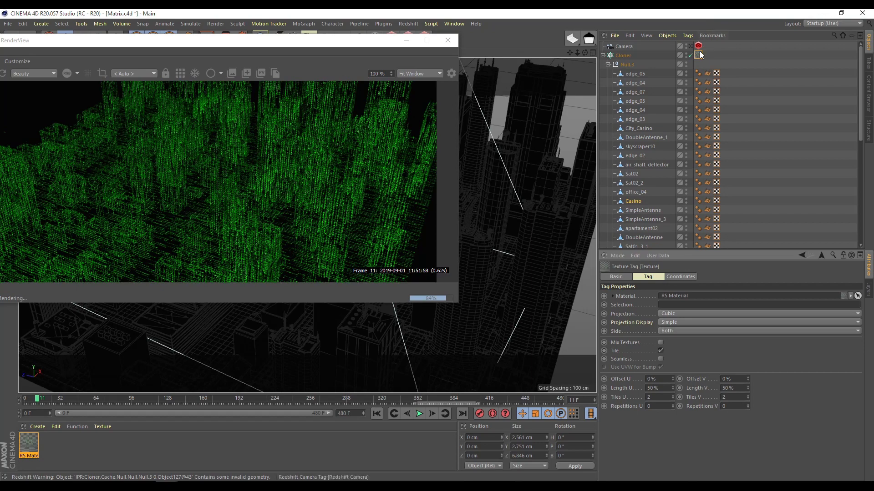
left_click(420, 413)
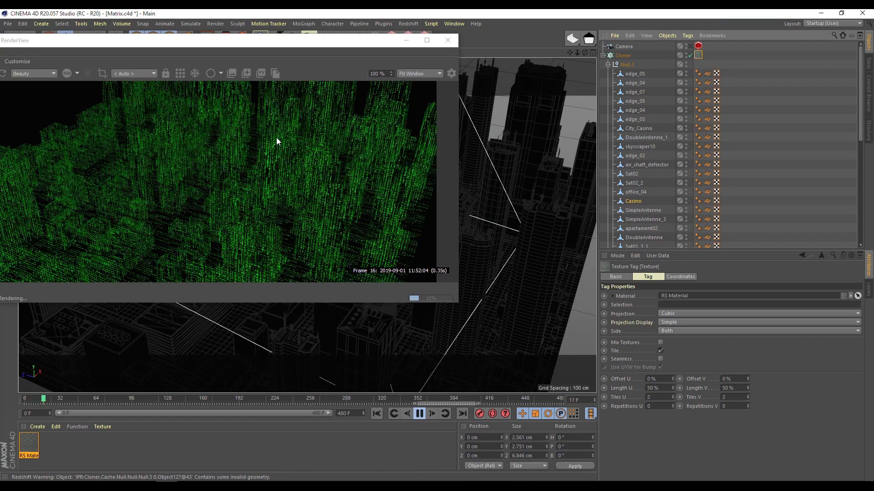
left_click(419, 414)
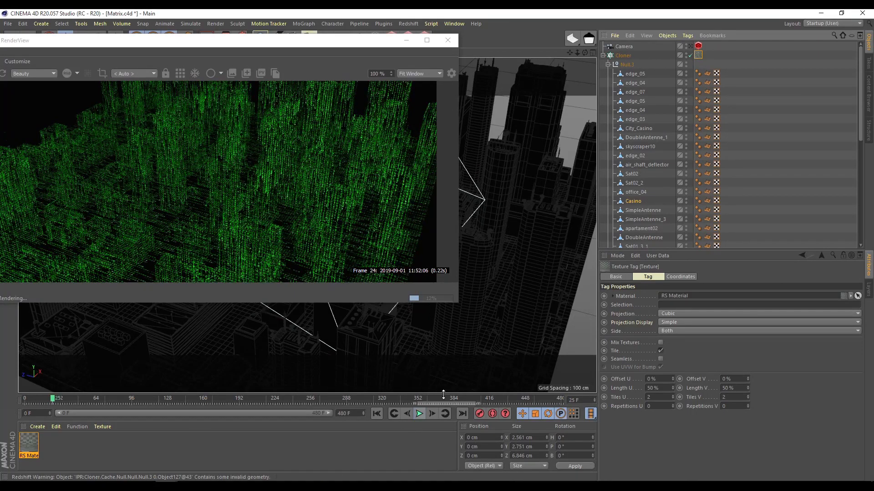
- Set the texture tag's heading rotation to 90°, preview the animation, and close the RenderView
left_click(681, 277)
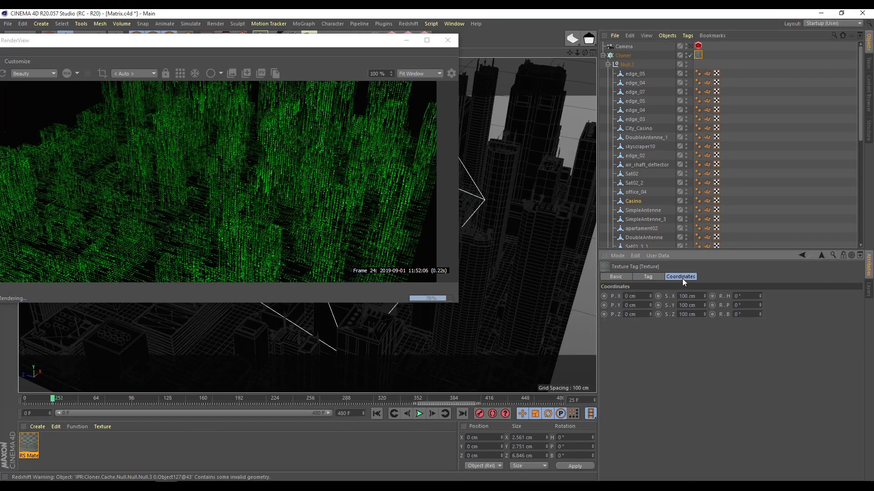
double_click(743, 297)
type("90")
key("Return")
left_click(419, 414)
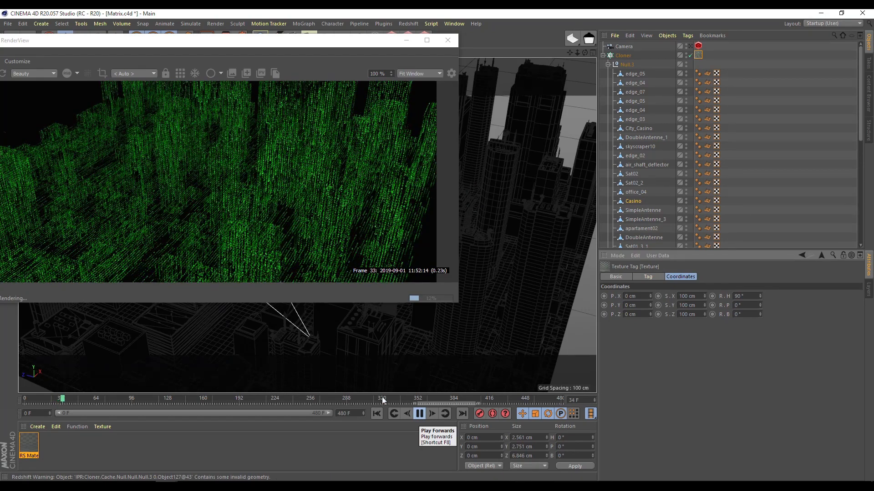
left_click(420, 414)
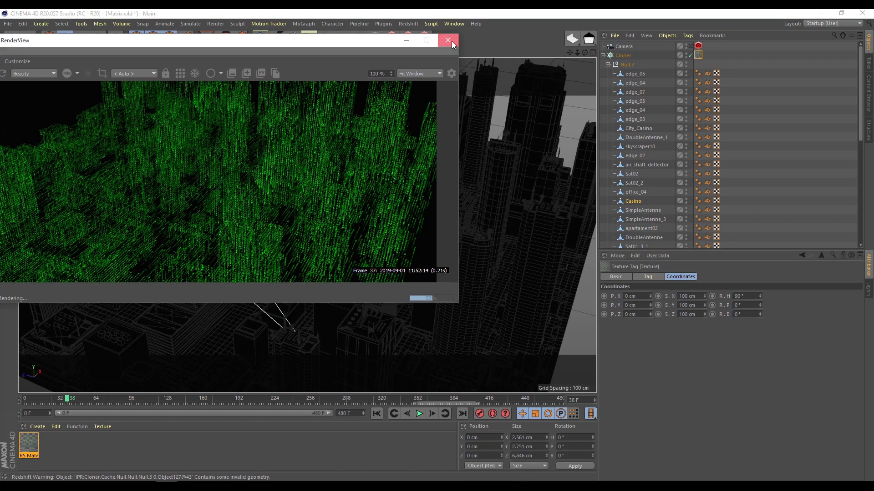
left_click(451, 40)
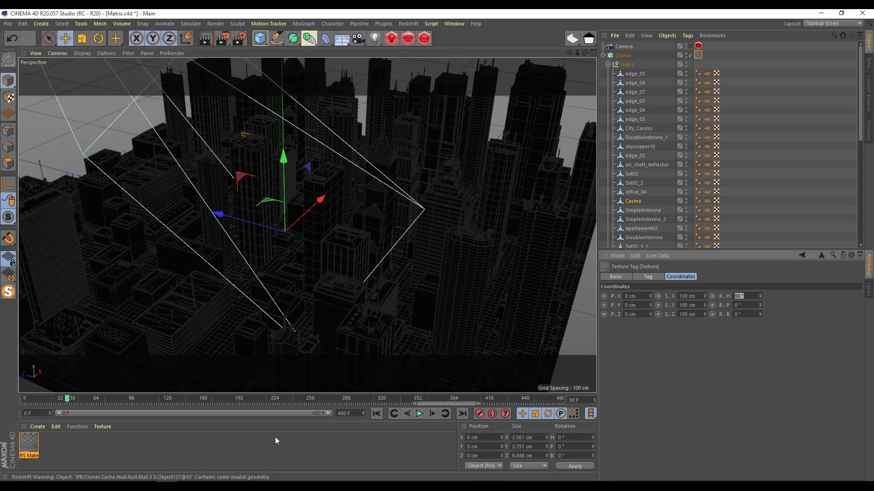
- Select the Camera and scrub the timeline to frame 222 to examine its animated path over the city
left_click(631, 47)
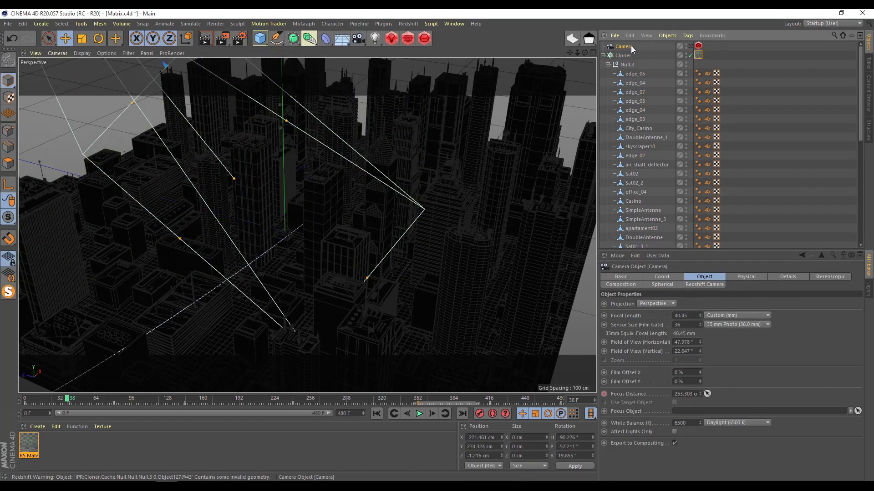
scroll(391, 230, "down", 8)
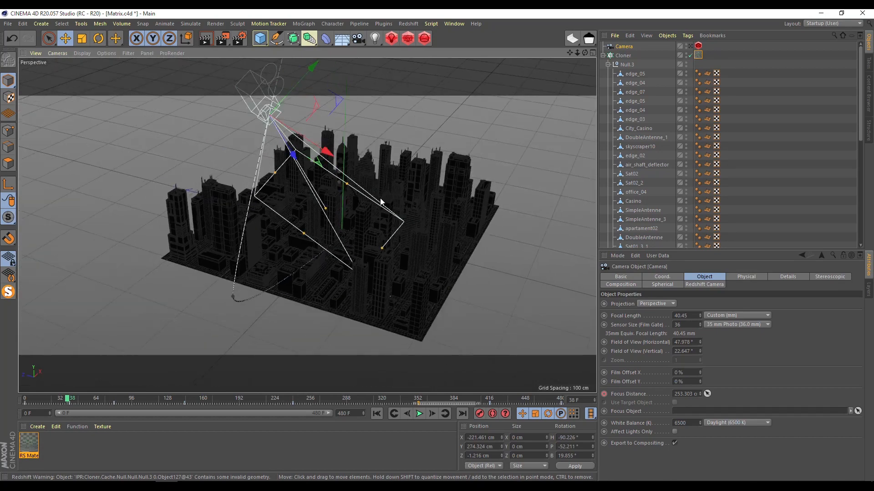
left_click_drag(584, 53, 505, 30)
left_click_drag(569, 53, 570, 54)
middle_click_drag(342, 143, 337, 211, "alt")
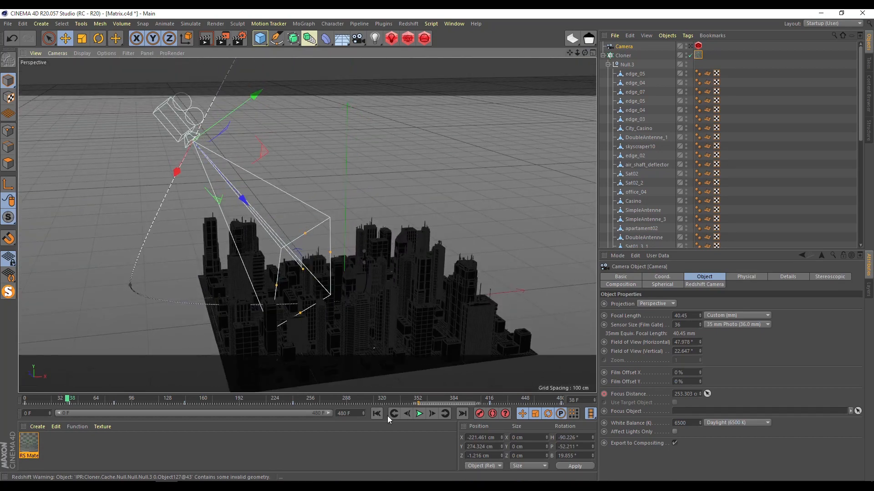
left_click_drag(406, 400, 559, 439)
mouse_move(482, 436)
left_mouse_down()
mouse_move(2, 407)
mouse_move(482, 421)
left_mouse_up()
left_click_drag(292, 414, 273, 412)
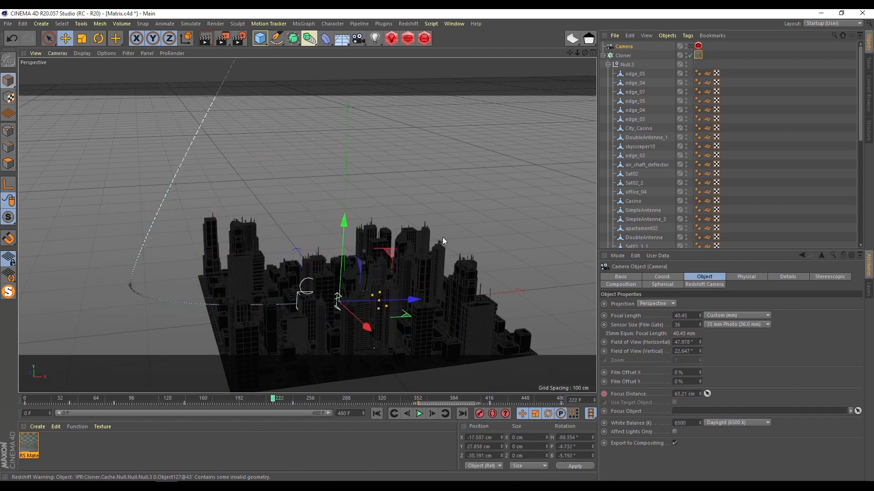
- Switch to After Effects, rewind the Matrix composition to 0:00:00:00 and select the videoplayback.wav layer
left_click(603, 55)
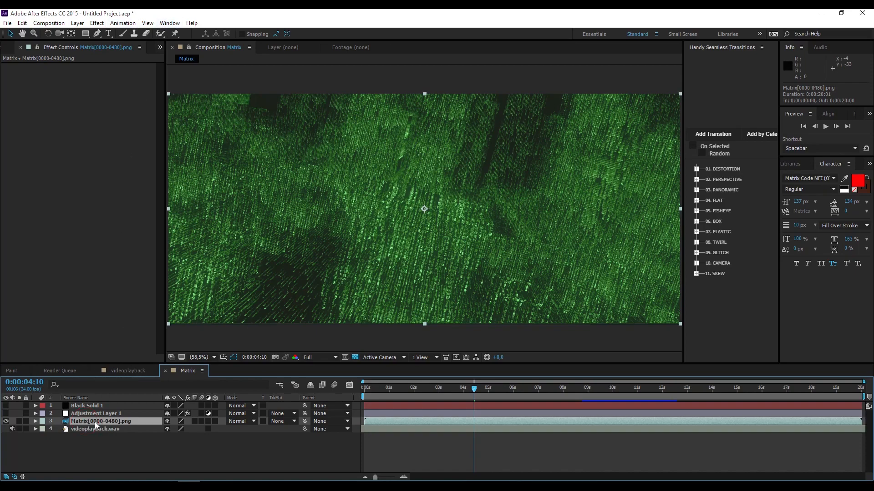
mouse_move(367, 393)
left_mouse_down()
mouse_move(844, 408)
mouse_move(364, 405)
left_mouse_up()
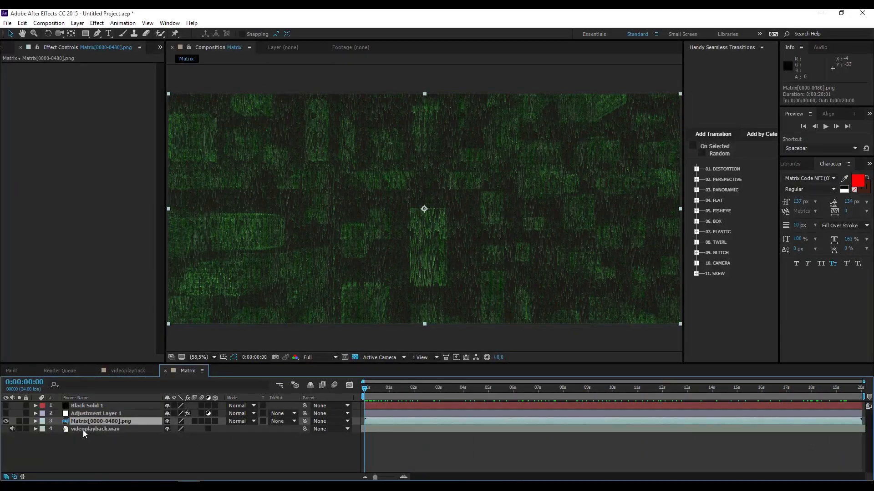
left_click(87, 430)
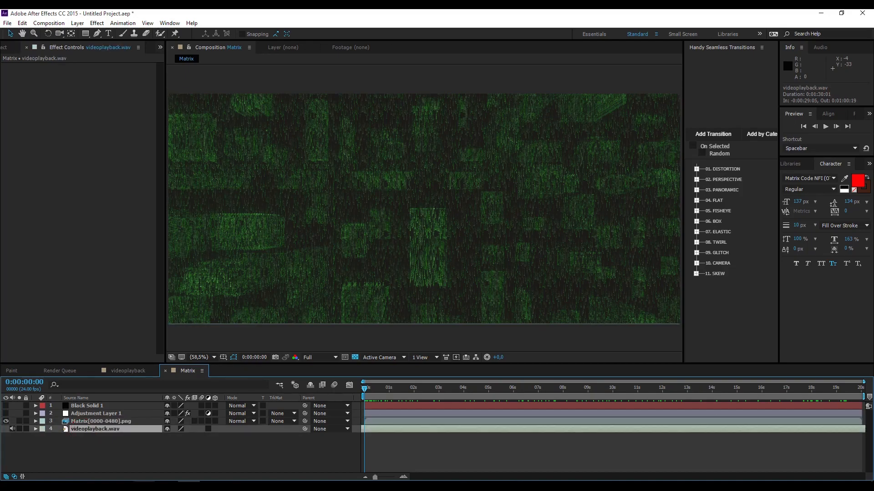
- Look at the "Opening Titles - Matrix Reloaded (2003)" YouTube page in the browser, and return to After Effects
left_click(147, 484)
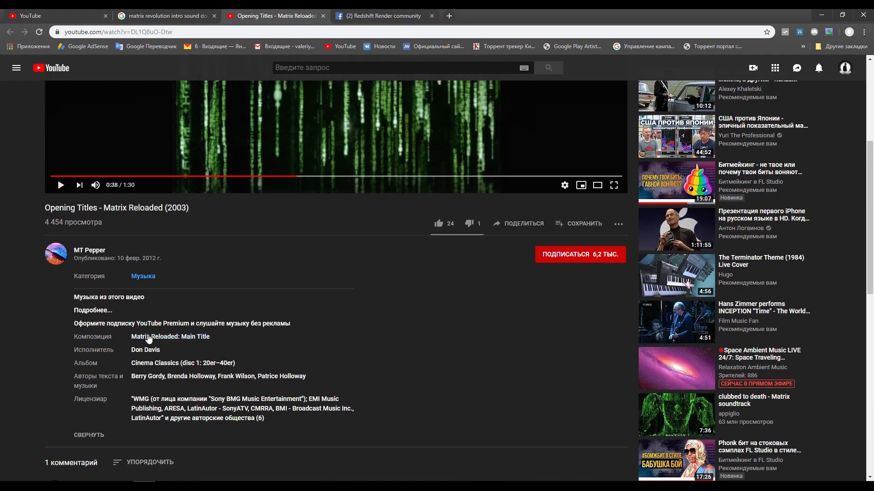
scroll(296, 319, "up", 4)
scroll(313, 316, "up", 1)
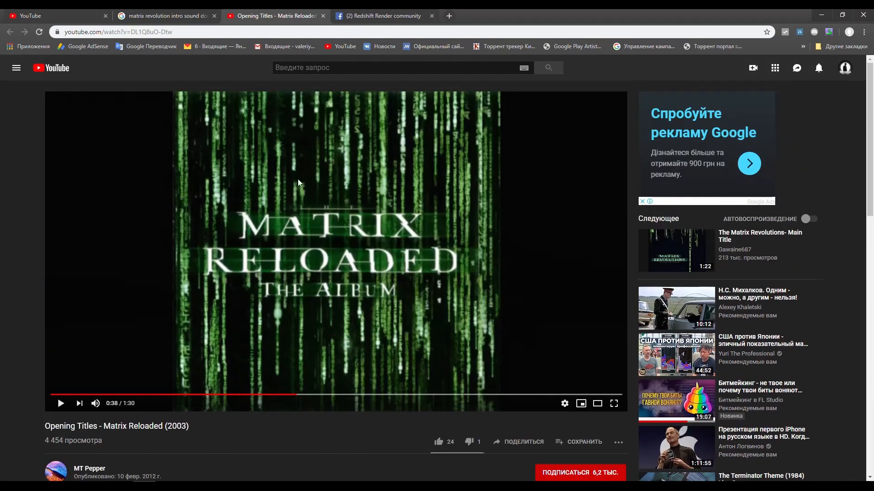
left_click(191, 487)
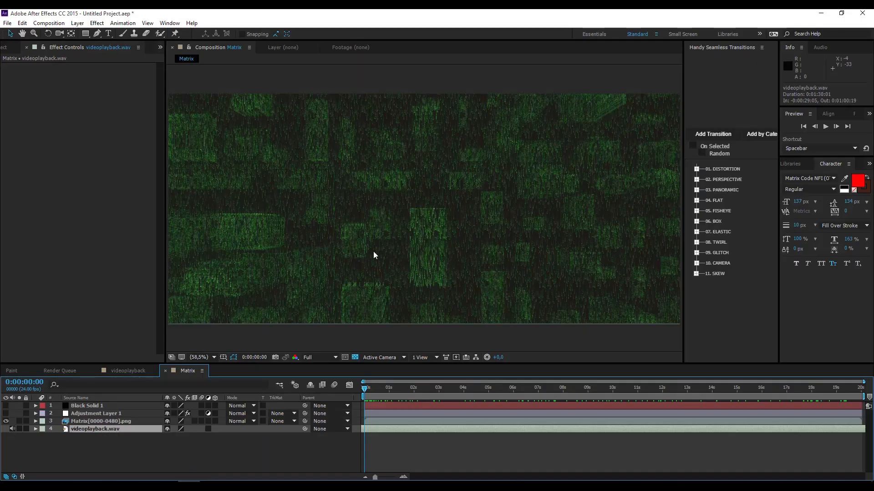
- Select the videoplayback.wav layer and scrub the Matrix composition to 0:00:05:11 to view the rendered sequence
left_click(82, 430)
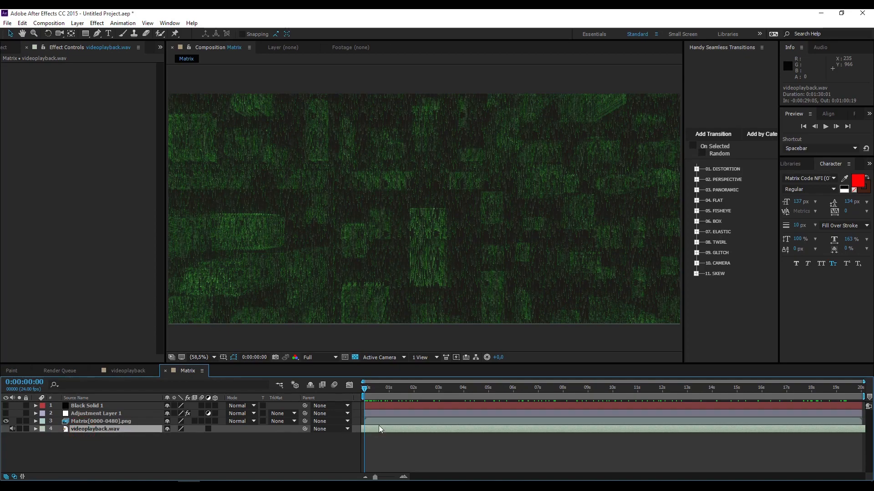
left_click_drag(366, 390, 499, 396)
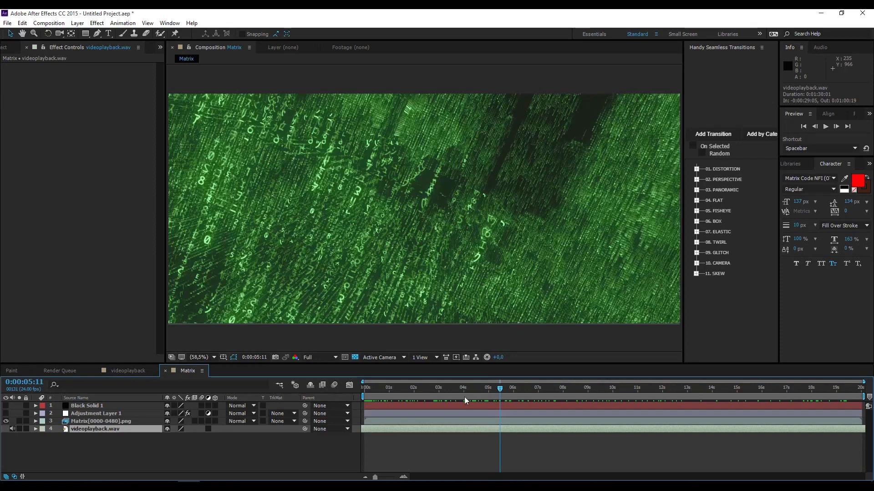
- Make Adjustment Layer 1 visible, turn off its VHS effect and toggle Glow off and on to compare the image
left_click(82, 414)
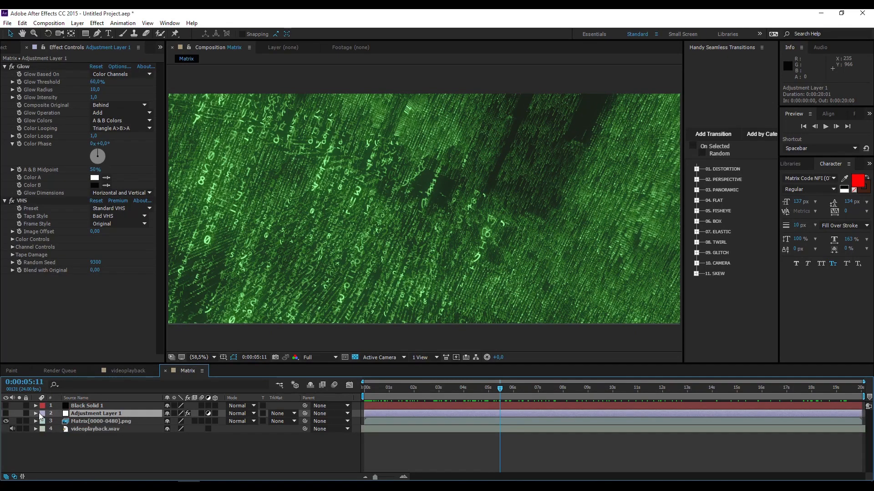
left_click(6, 414)
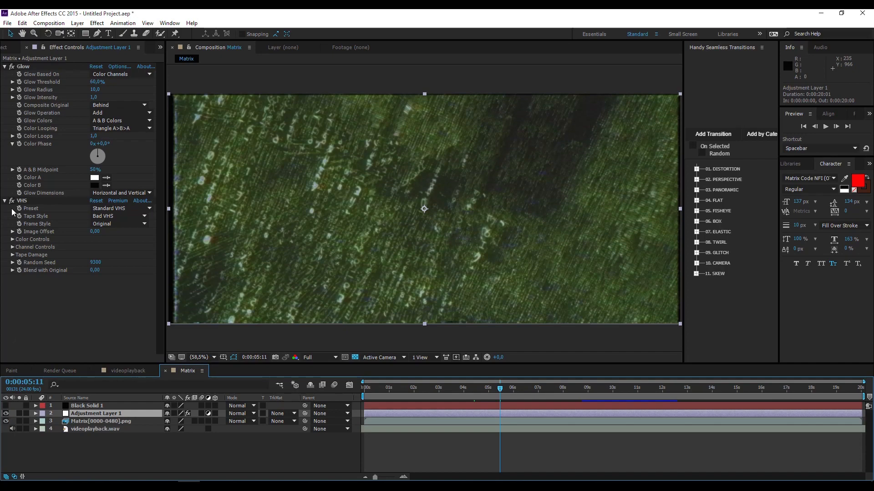
left_click(12, 201)
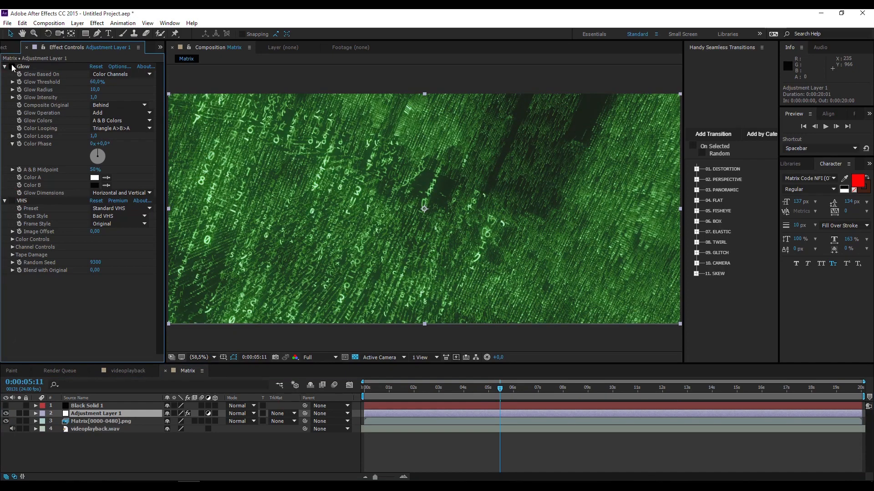
left_click(12, 67)
left_click(12, 66)
left_click(12, 67)
left_click(12, 67)
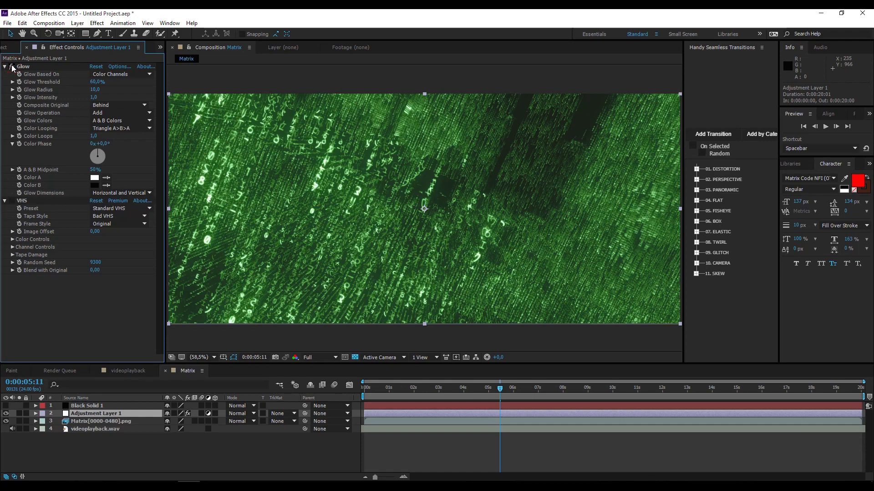
- Toggle the VHS effect on Adjustment Layer 1 and look through the Universe Stylize effects without applying one
left_click(12, 201)
left_click(12, 202)
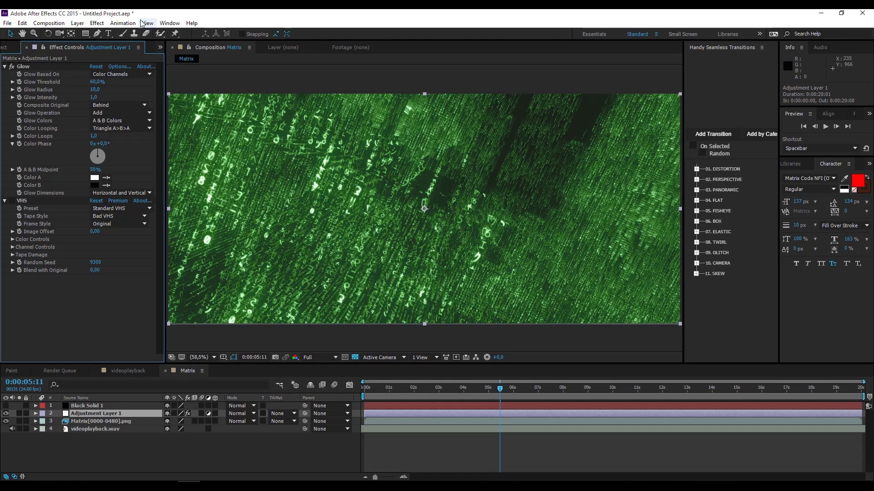
left_click(97, 23)
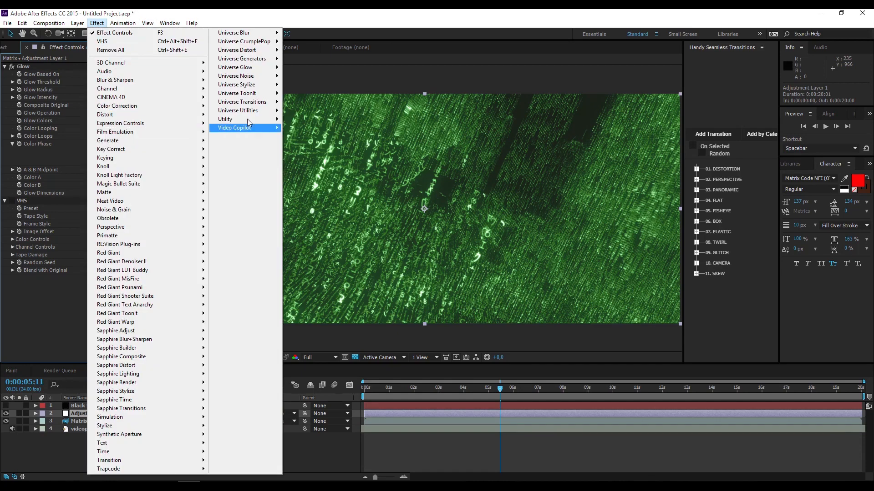
mouse_move(238, 86)
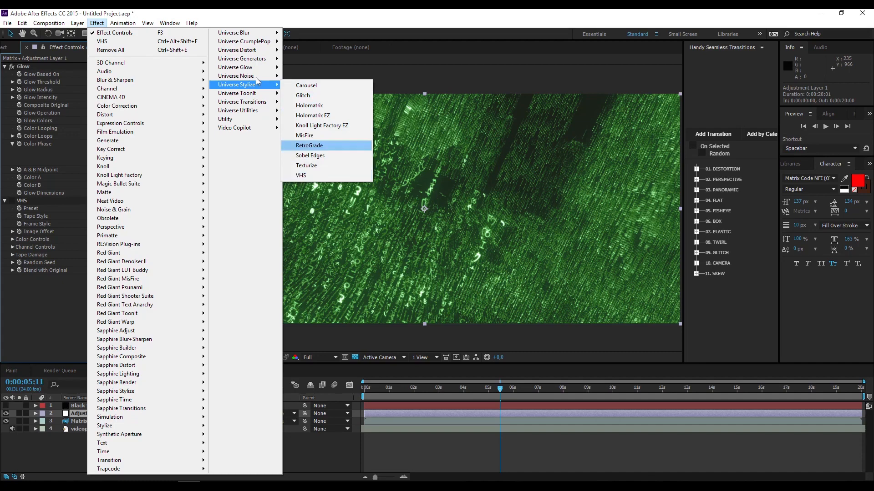
left_click(183, 16)
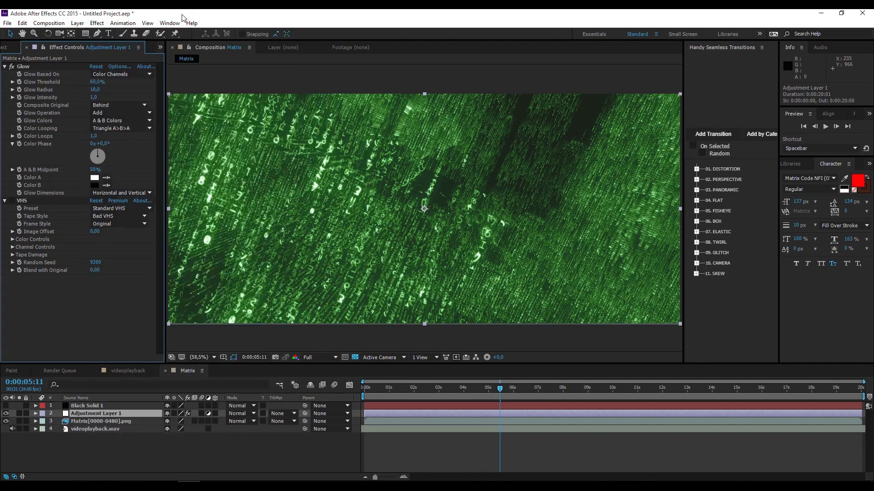
- Enable the VHS effect and show the Black Solid 1 layer, previewing the Matrix composition at 0:00:05:21
left_click(12, 201)
left_click(6, 406)
left_click_drag(369, 393, 509, 427)
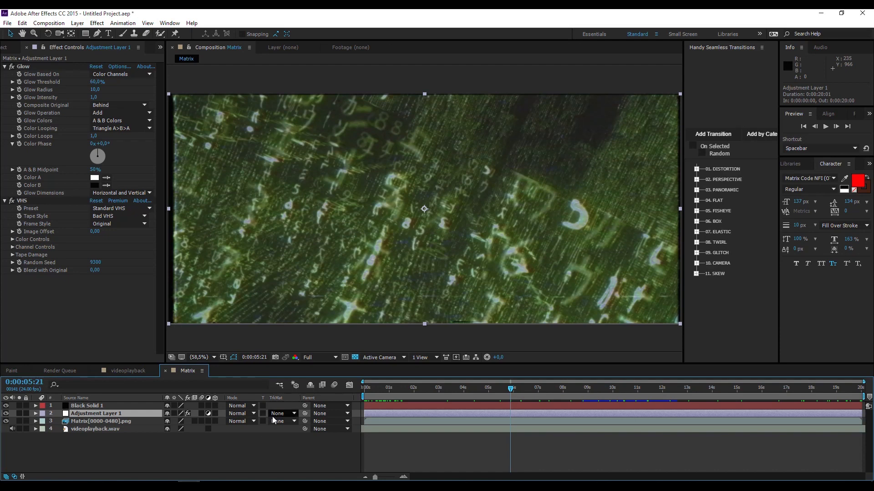